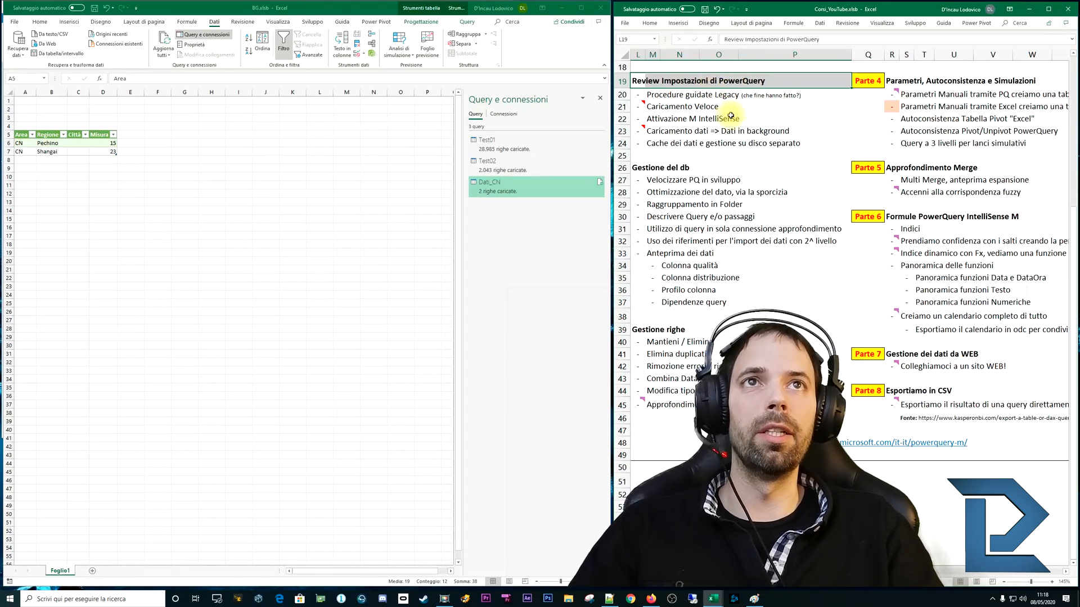
- Highlight the "Procedure guidate Legacy" topic row in the course outline worksheet
{"action": "left_click", "coordinate": [784, 107]}
{"action": "left_click_drag", "start_coordinate": [639, 96], "coordinate": [774, 94]}
{"action": "left_click", "coordinate": [770, 110]}
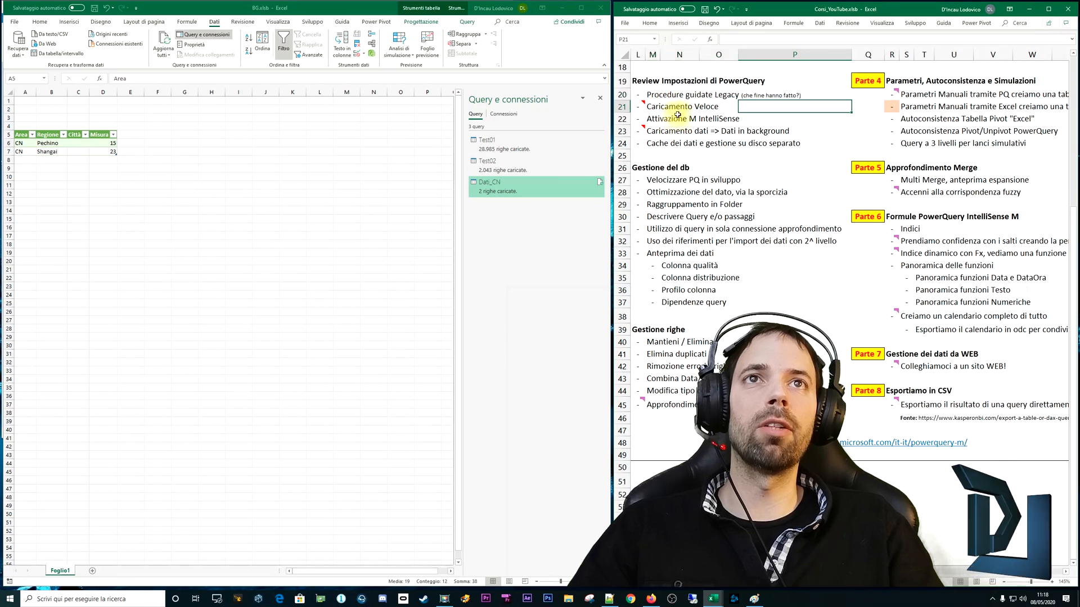
{"action": "left_click_drag", "start_coordinate": [640, 94], "coordinate": [769, 95]}
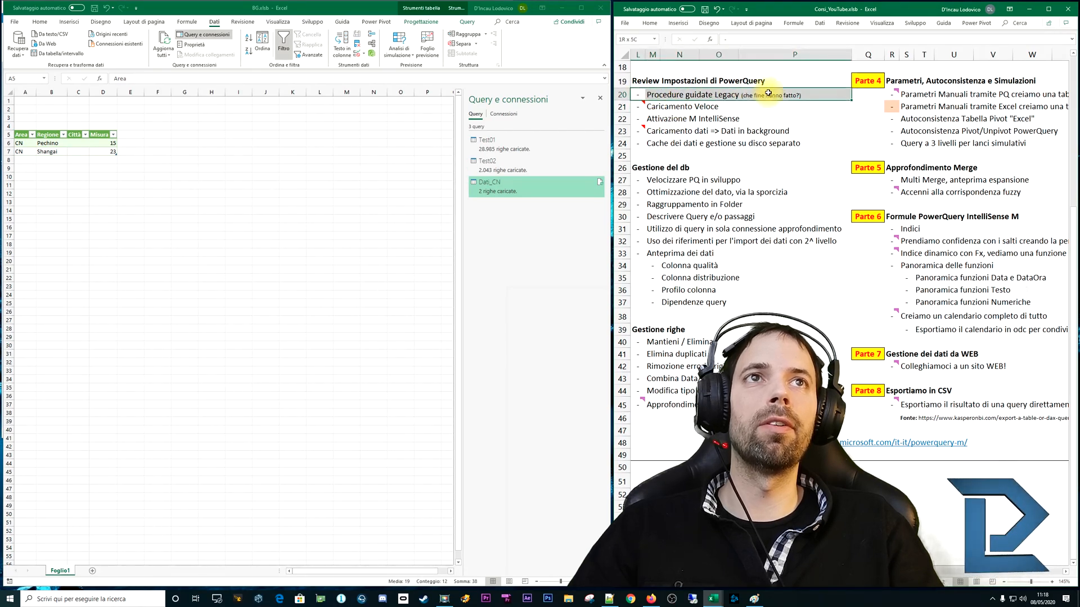
{"action": "left_click_drag", "start_coordinate": [639, 94], "coordinate": [755, 96]}
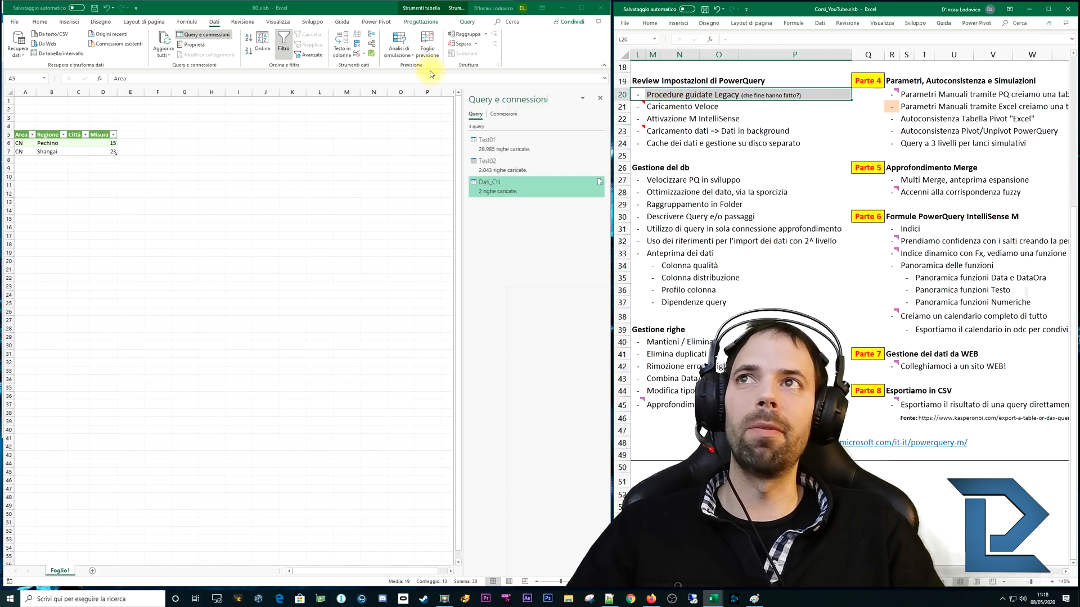
- Switch to the BG workbook and review the available source categories for retrieving data
{"action": "left_click", "coordinate": [196, 8]}
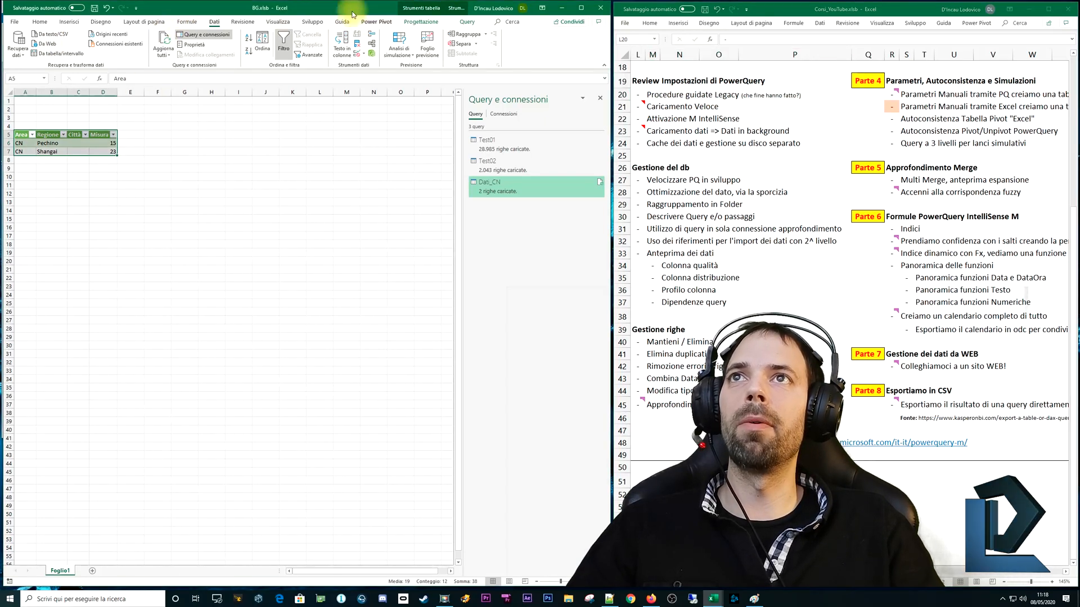
{"action": "left_click", "coordinate": [24, 60]}
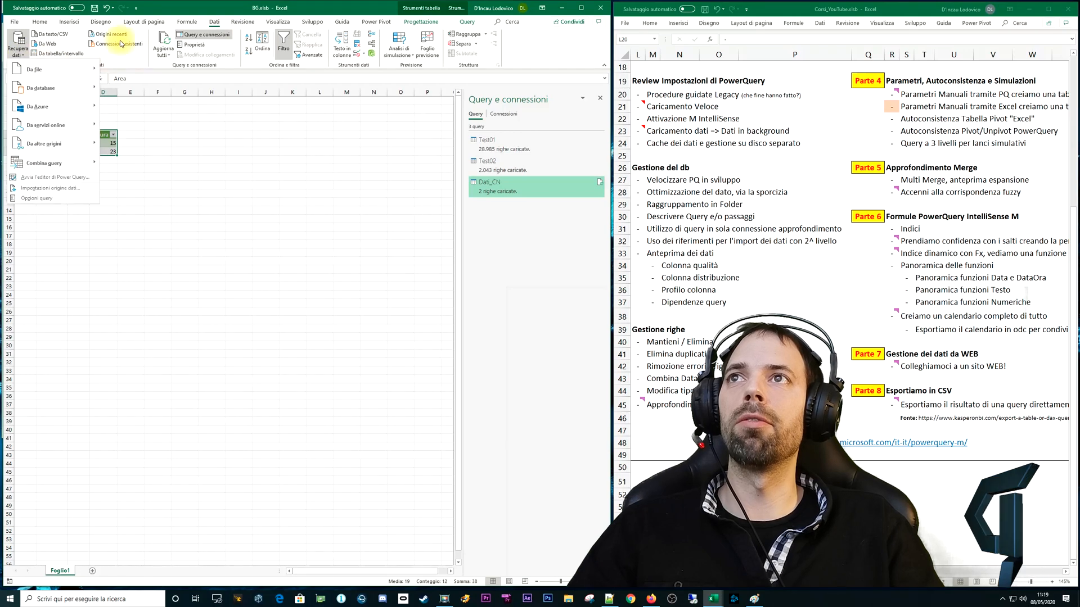
{"action": "left_click", "coordinate": [25, 61]}
{"action": "left_click", "coordinate": [25, 59]}
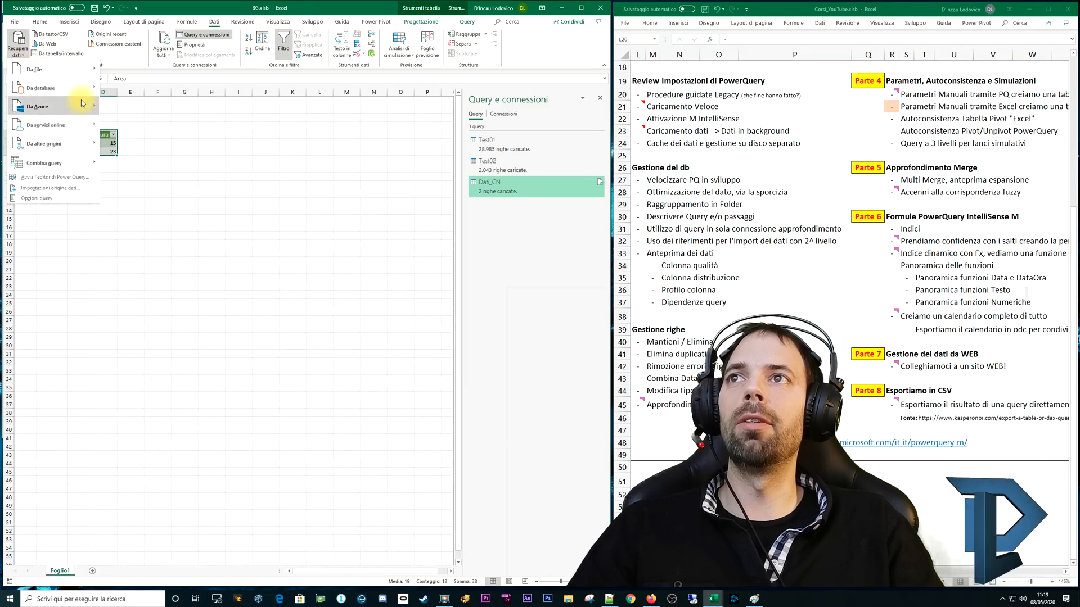
{"action": "left_click", "coordinate": [123, 62]}
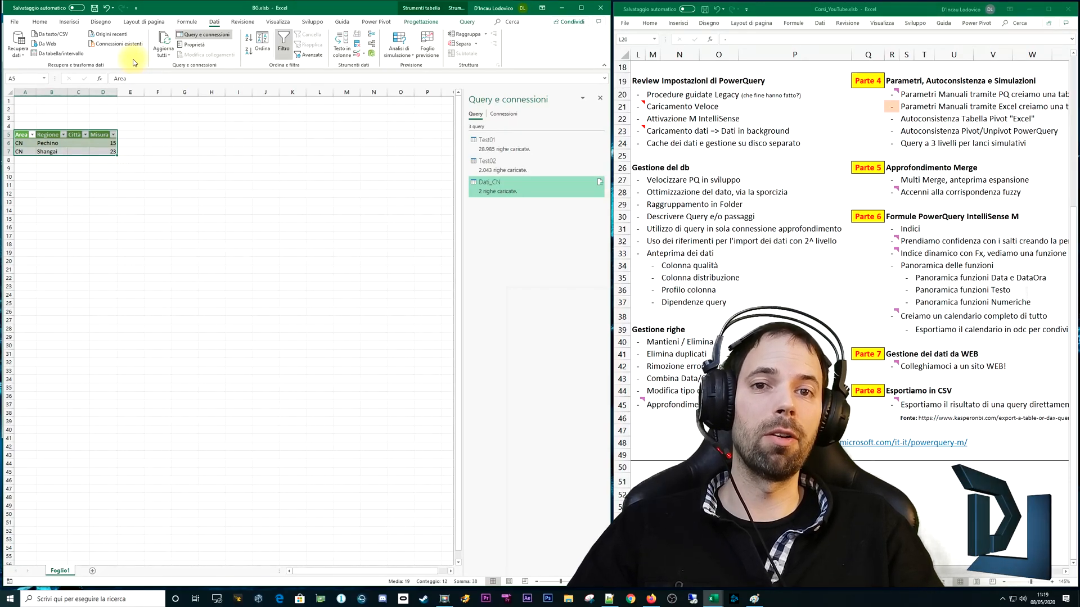
{"action": "left_click", "coordinate": [19, 48]}
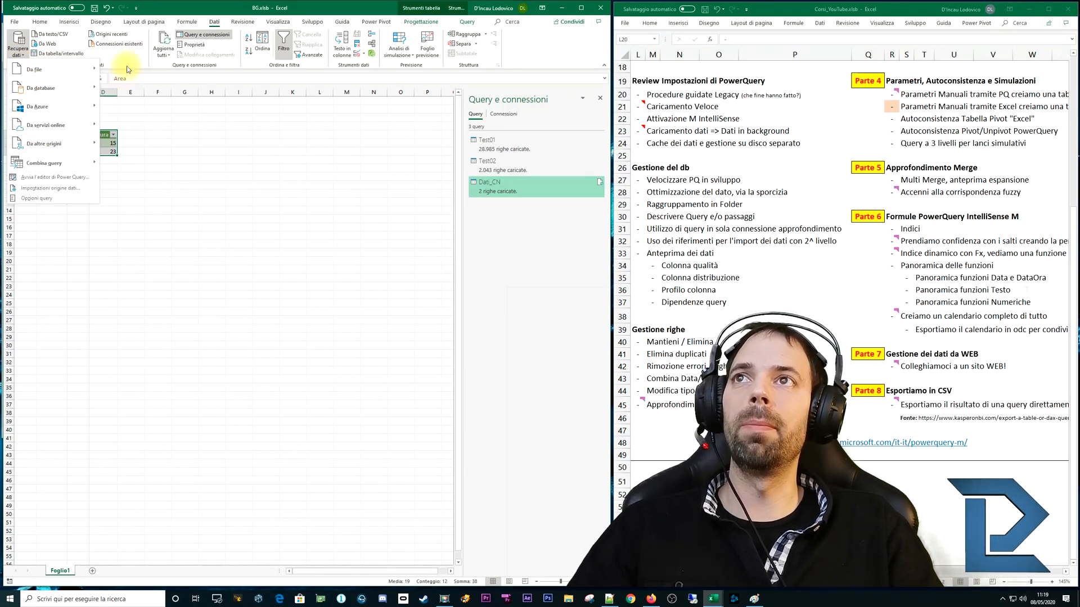
- Enable all seven legacy data import wizards in the Excel data options: Access, Web, text, SQL Server, OData, XML and Connessione guidata dati
{"action": "left_click", "coordinate": [14, 21]}
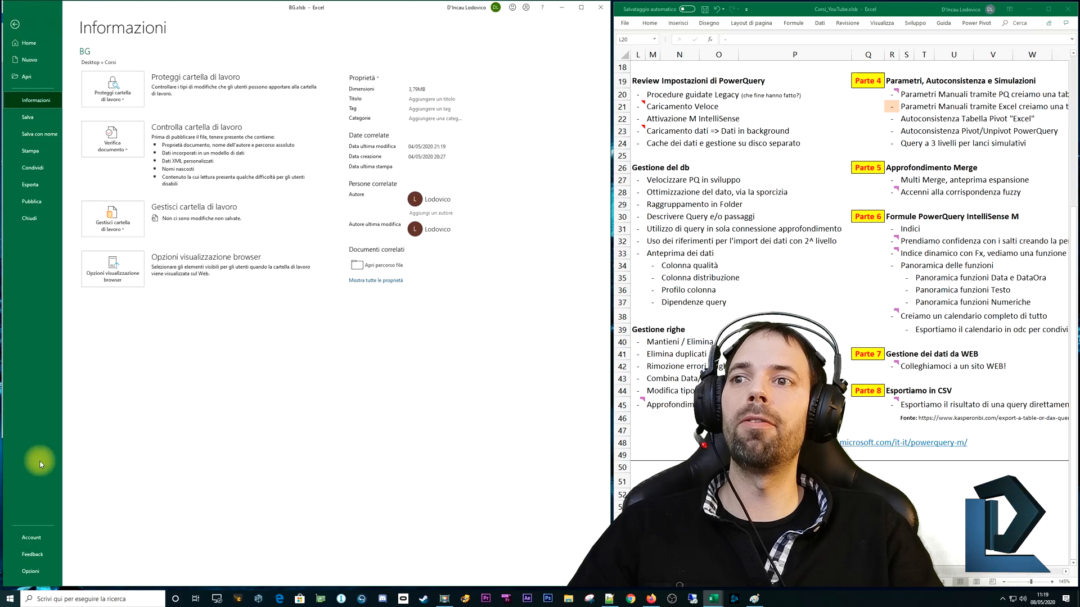
{"action": "left_click", "coordinate": [31, 571]}
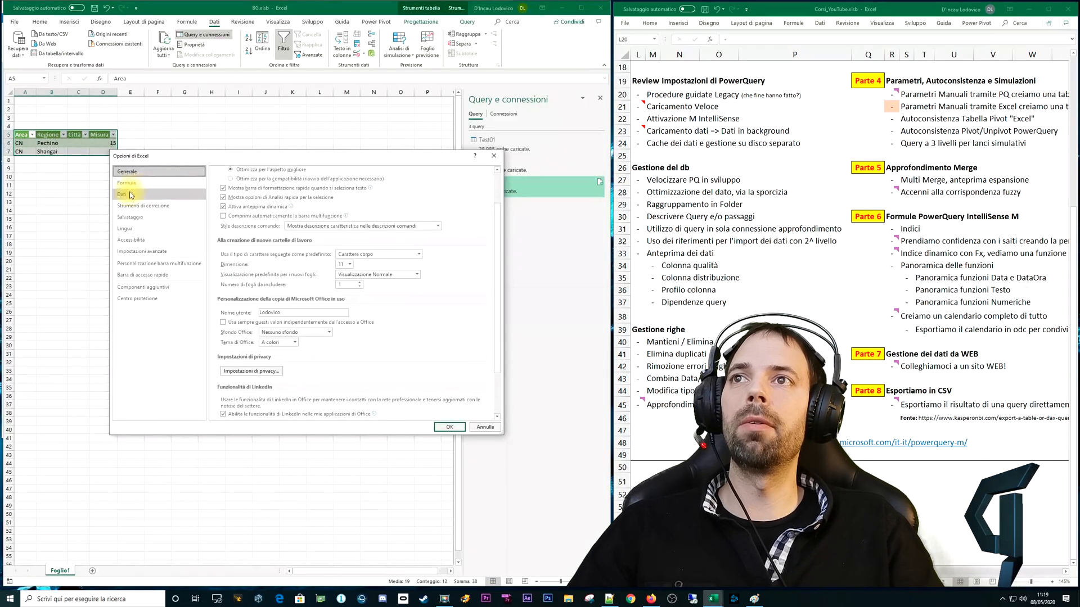
{"action": "left_click", "coordinate": [130, 195]}
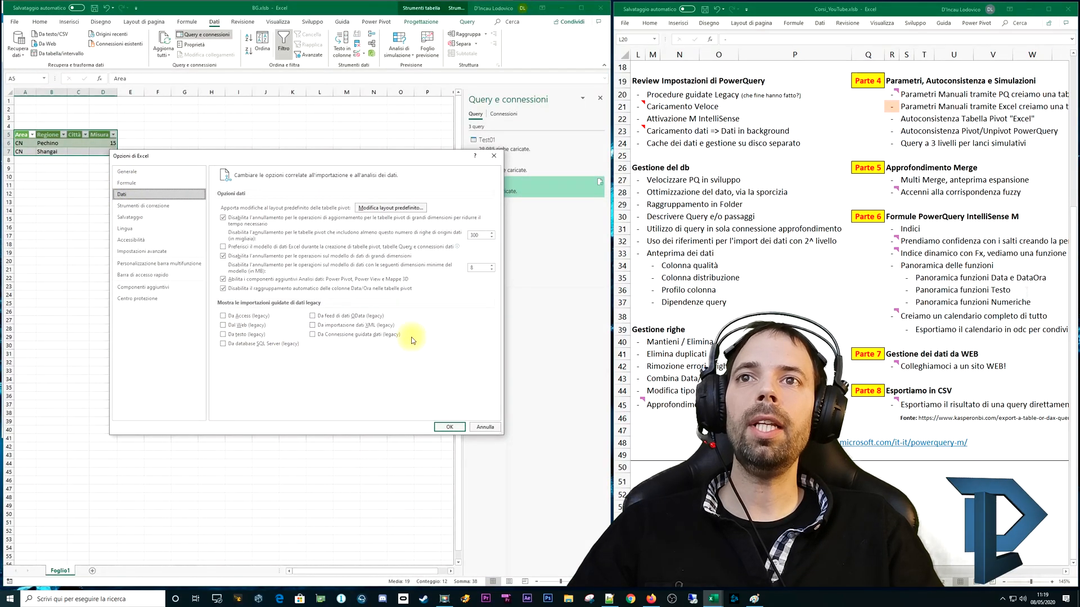
{"action": "left_click", "coordinate": [242, 316]}
{"action": "left_click", "coordinate": [242, 325]}
{"action": "left_click", "coordinate": [241, 334]}
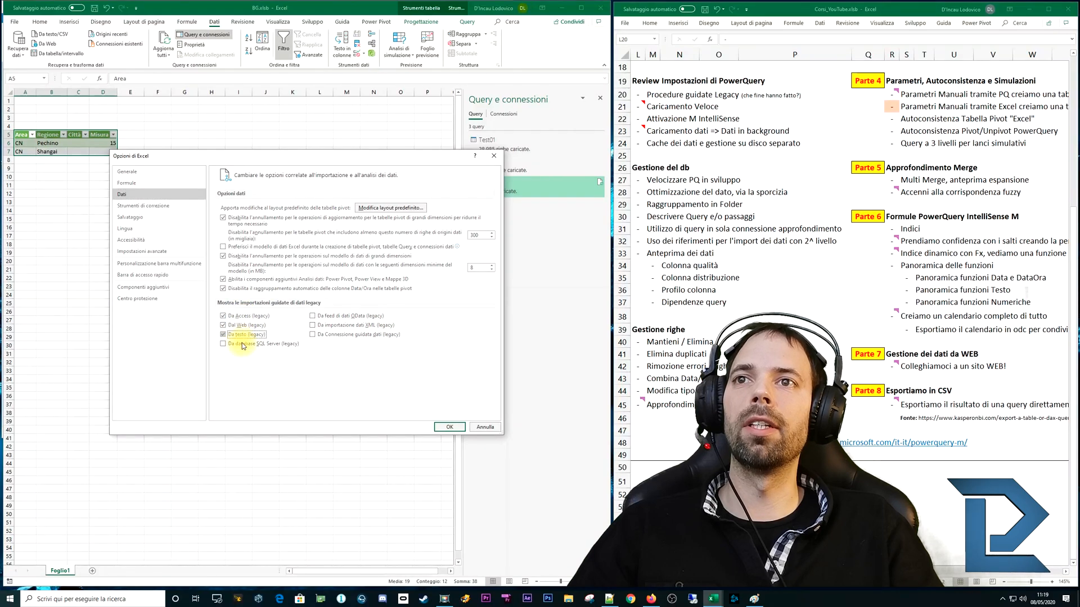
{"action": "left_click", "coordinate": [243, 344]}
{"action": "left_click", "coordinate": [337, 316]}
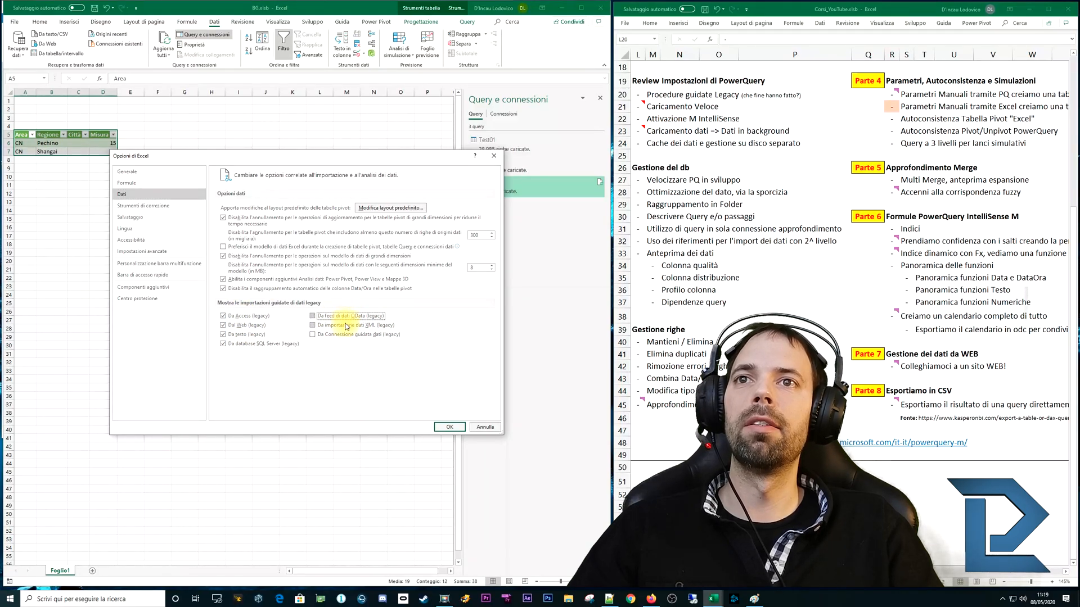
{"action": "left_click", "coordinate": [347, 326]}
{"action": "left_click", "coordinate": [337, 336]}
{"action": "left_click", "coordinate": [448, 427]}
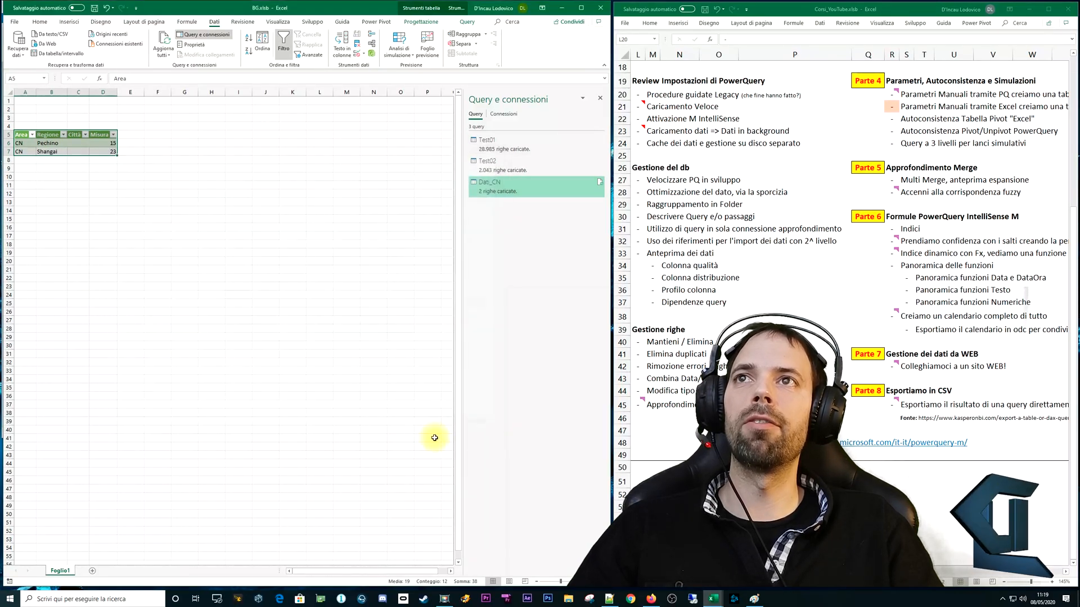
- Examine the import wizards listed under "Procedure guidate legacy" among the data retrieval sources
{"action": "left_click", "coordinate": [16, 49]}
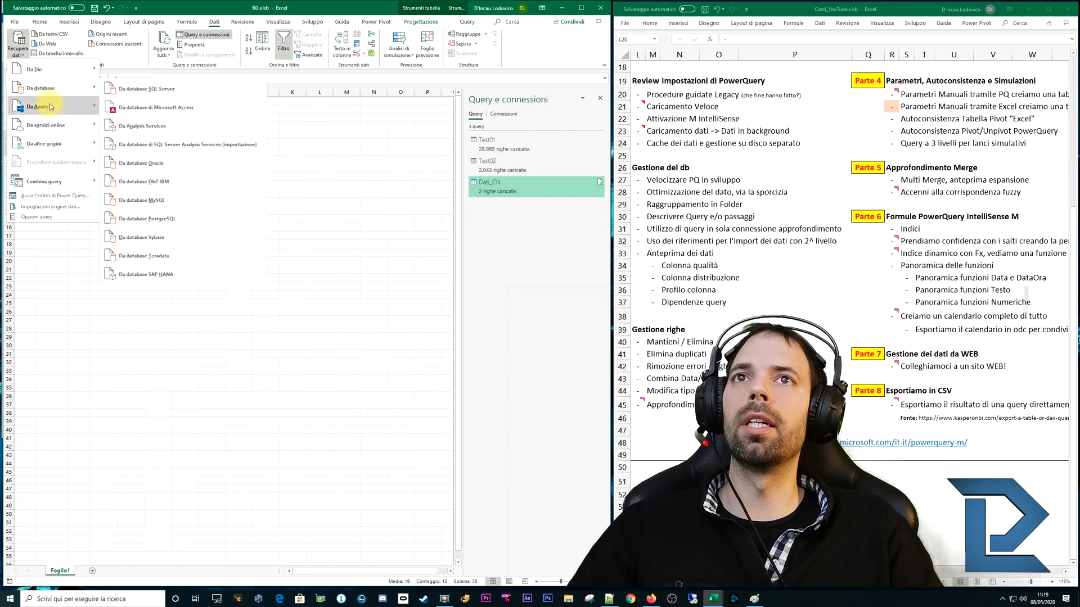
{"action": "left_click", "coordinate": [265, 176]}
{"action": "left_click", "coordinate": [17, 50]}
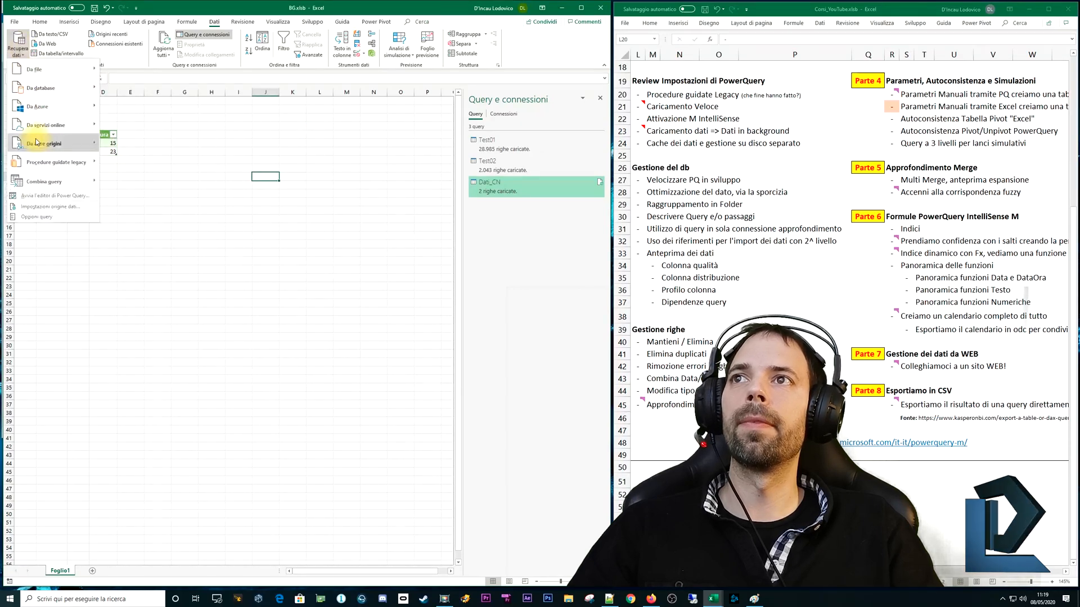
{"action": "left_click", "coordinate": [160, 174]}
{"action": "left_click", "coordinate": [55, 145]}
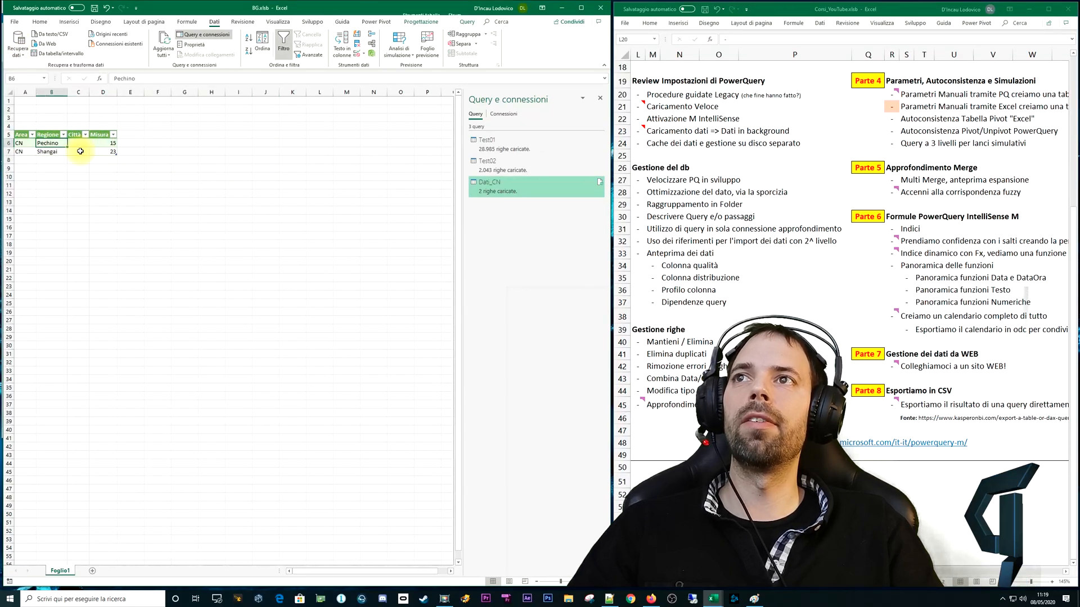
{"action": "left_click", "coordinate": [143, 178]}
{"action": "left_click", "coordinate": [17, 50]}
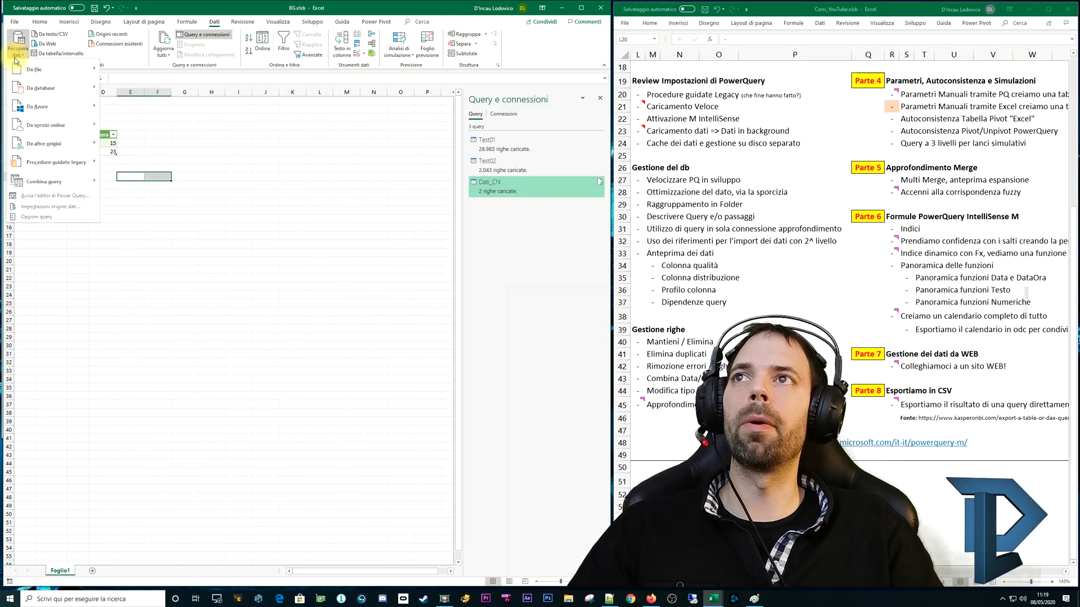
{"action": "mouse_move", "coordinate": [32, 164]}
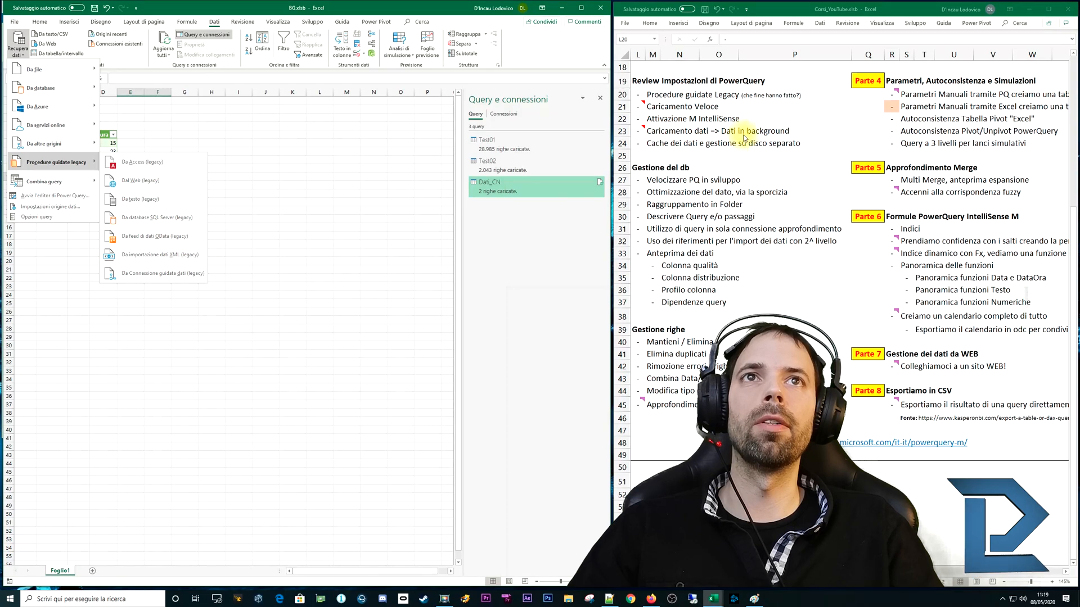
{"action": "left_click", "coordinate": [725, 96]}
- Open the query options and examine the global fast data loading setting, "Caricamento dati veloce"
{"action": "left_click", "coordinate": [19, 49]}
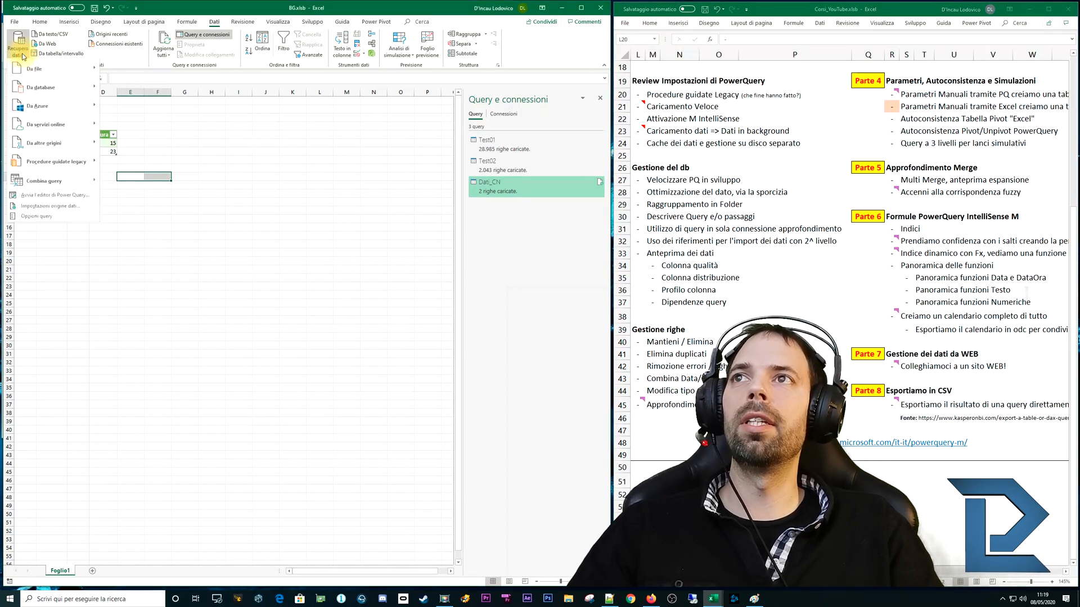
{"action": "left_click", "coordinate": [51, 196]}
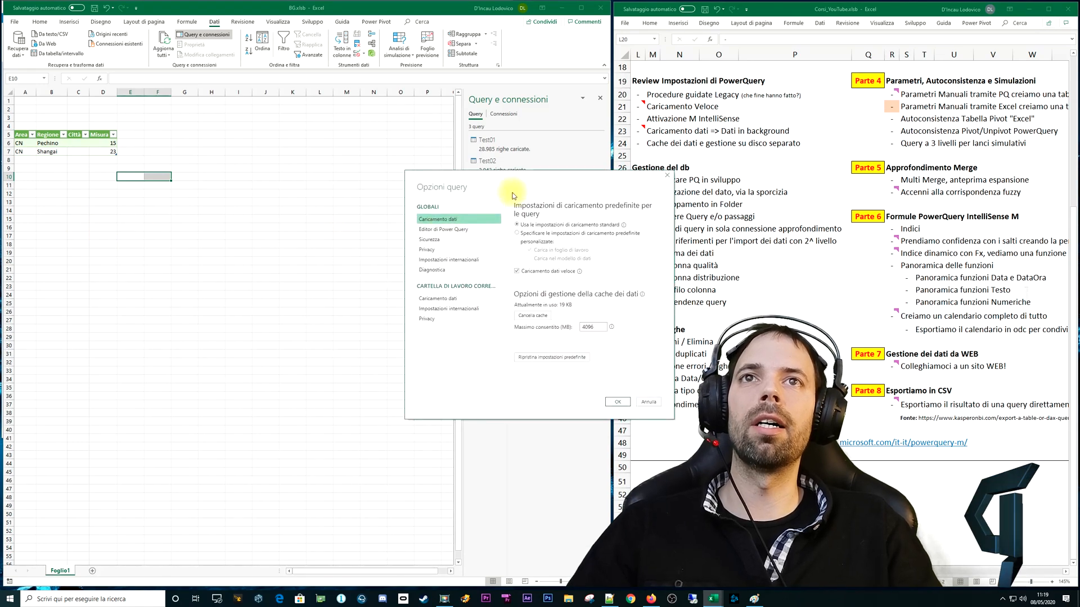
{"action": "left_click_drag", "start_coordinate": [495, 169], "coordinate": [396, 146]}
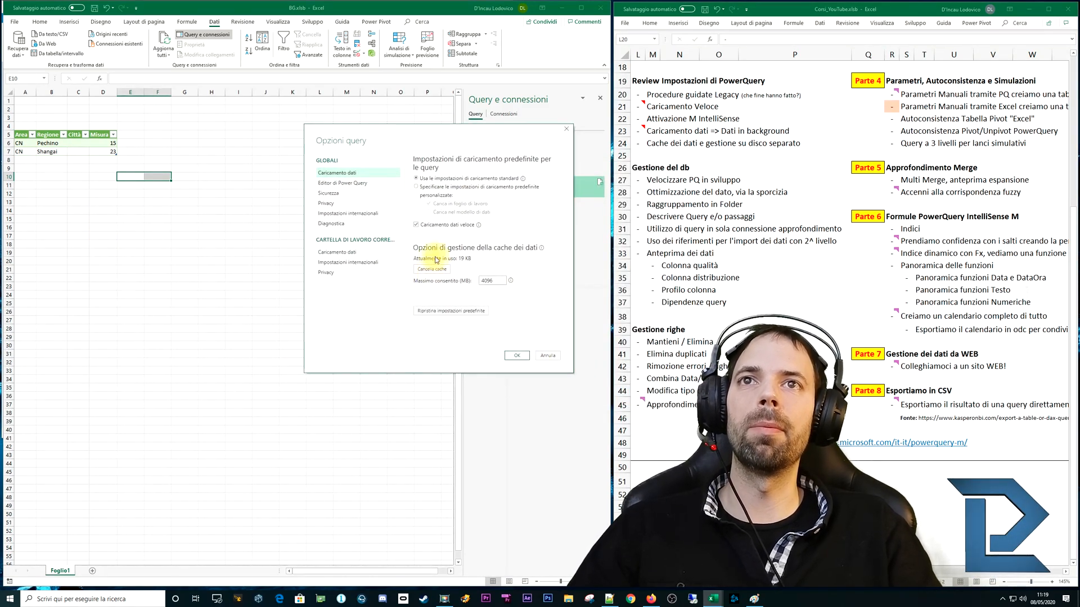
{"action": "left_click", "coordinate": [416, 225]}
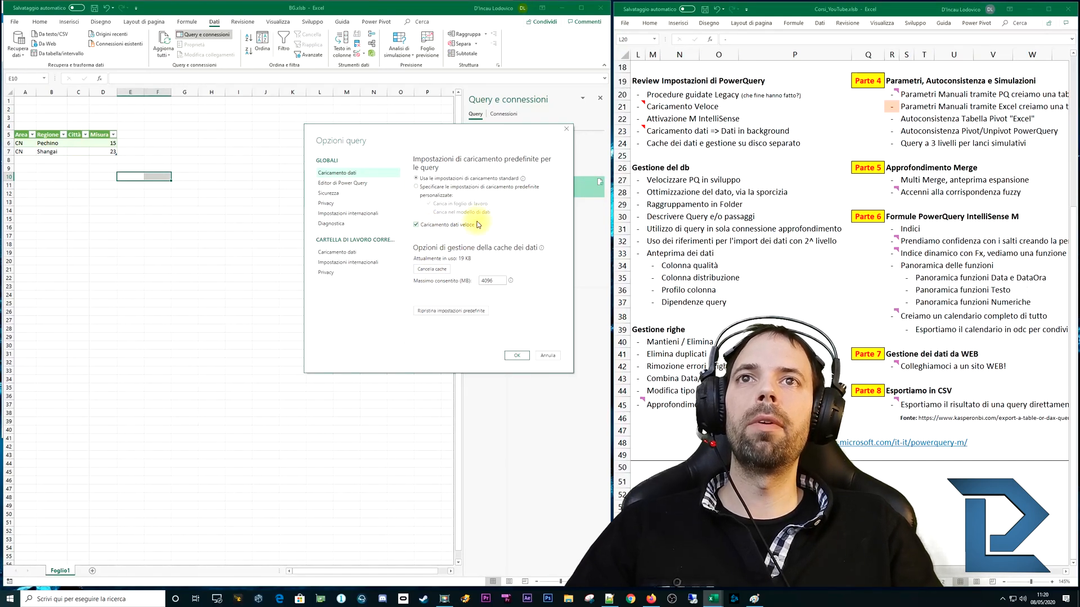
{"action": "left_click", "coordinate": [430, 227]}
{"action": "mouse_move", "coordinate": [482, 226]}
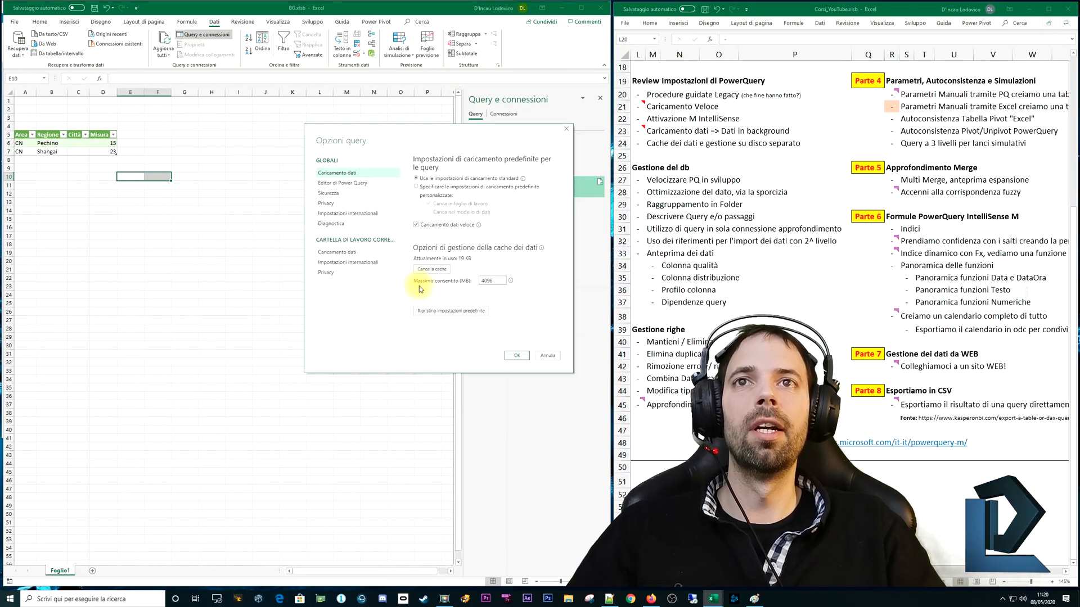
- Examine the maximum allowed data cache size and close the query options without saving
{"action": "double_click", "coordinate": [488, 281]}
{"action": "left_click", "coordinate": [457, 292]}
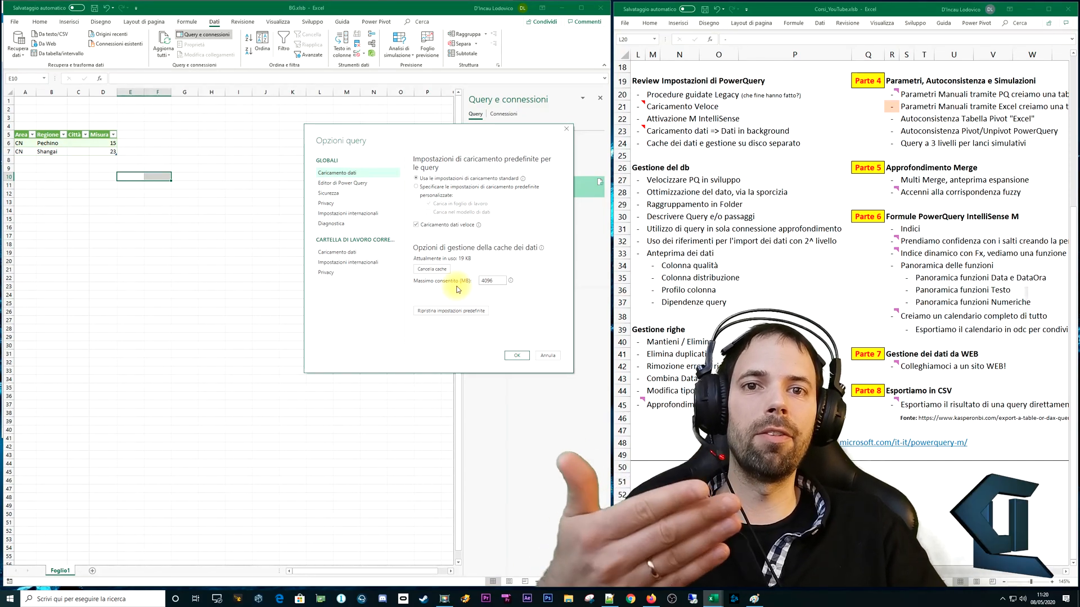
{"action": "left_click_drag", "start_coordinate": [494, 281], "coordinate": [475, 283]}
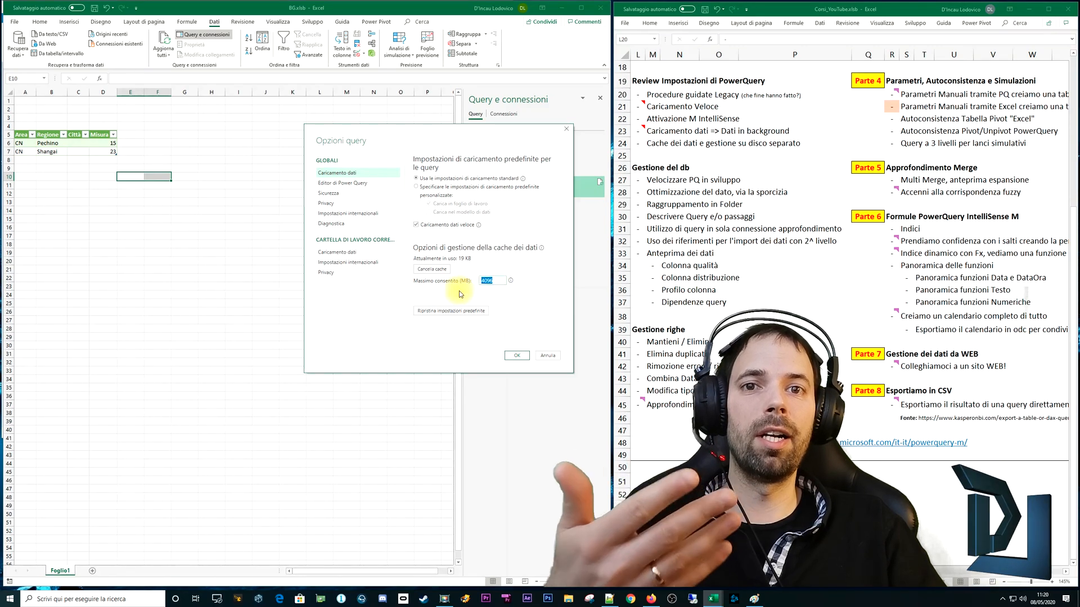
{"action": "left_click", "coordinate": [476, 279]}
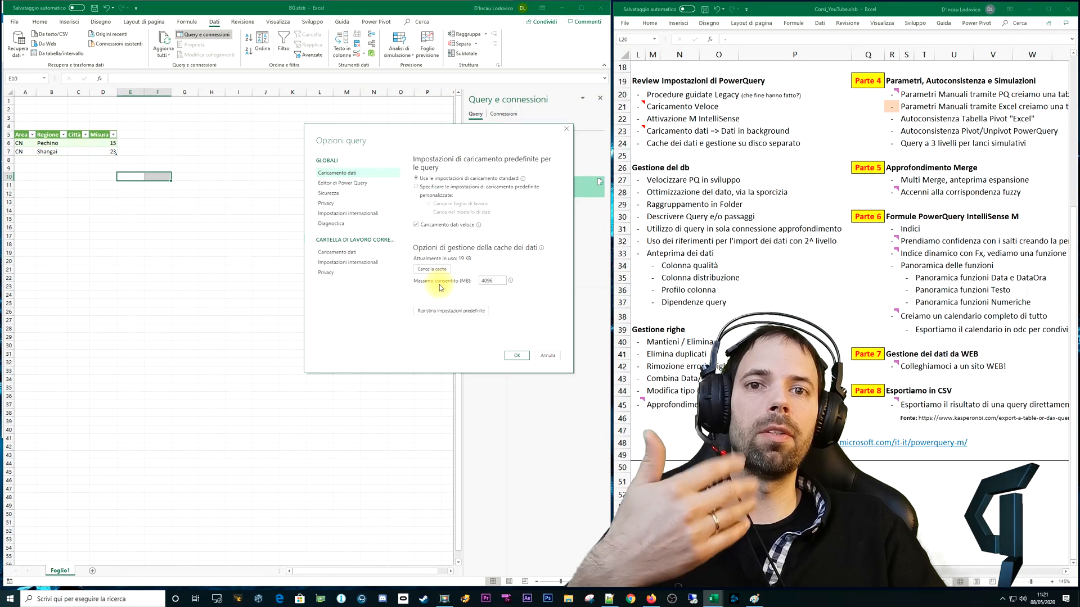
{"action": "left_click", "coordinate": [548, 356]}
- Open the Power Query Editor and display the Test02 and Dati_CN queries
{"action": "left_click", "coordinate": [18, 45]}
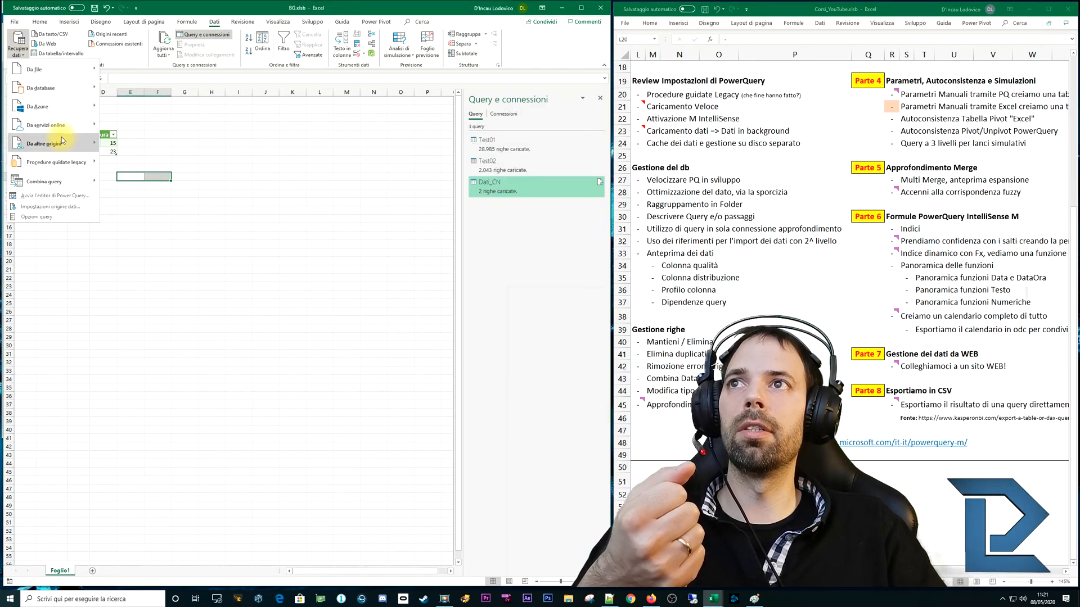
{"action": "left_click", "coordinate": [65, 196]}
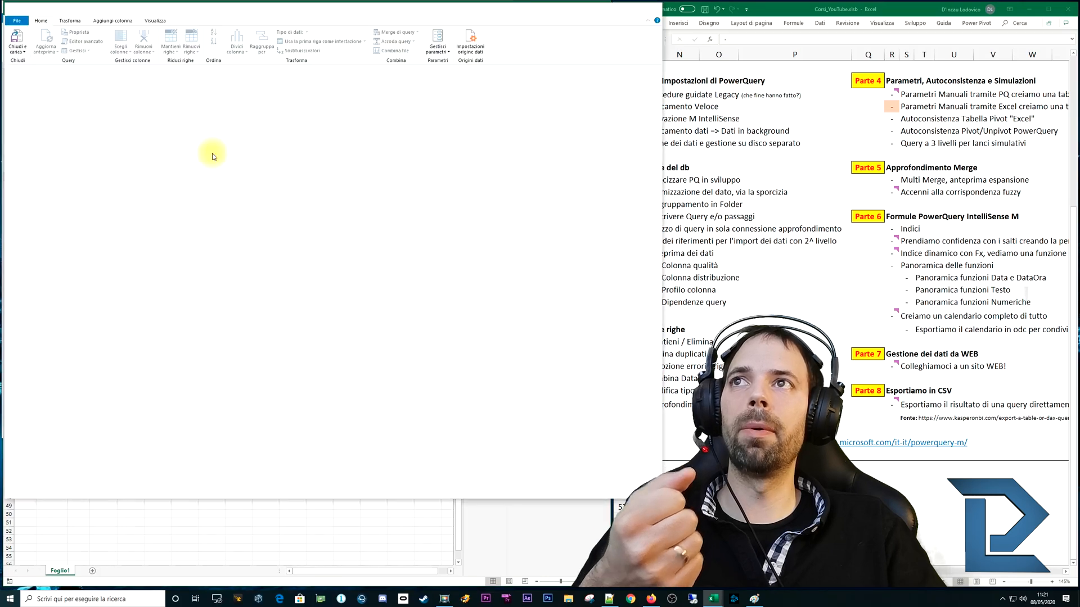
{"action": "left_click", "coordinate": [26, 91]}
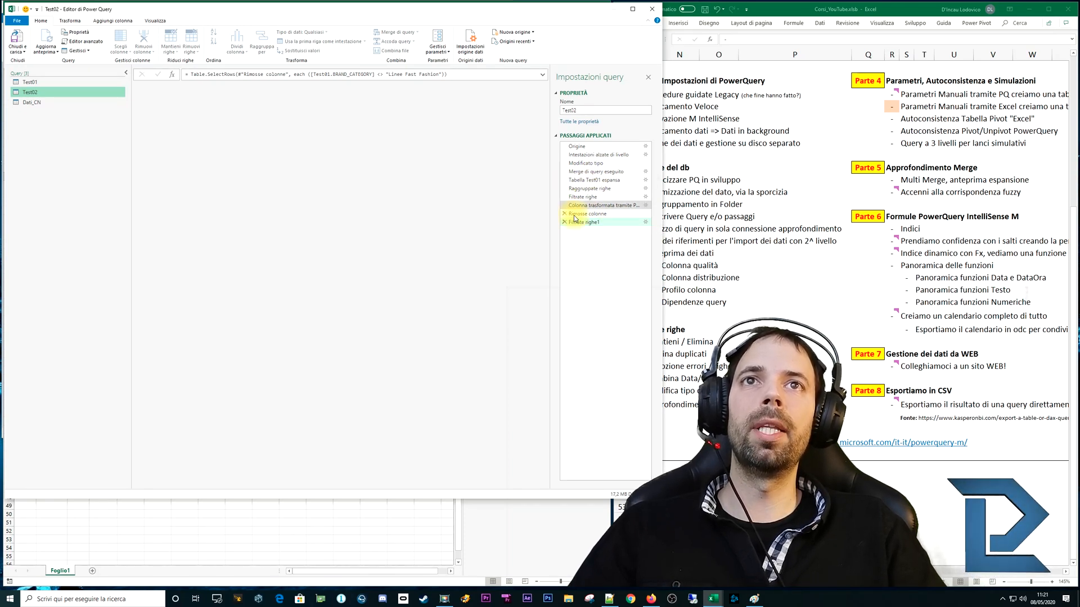
{"action": "left_click", "coordinate": [32, 102]}
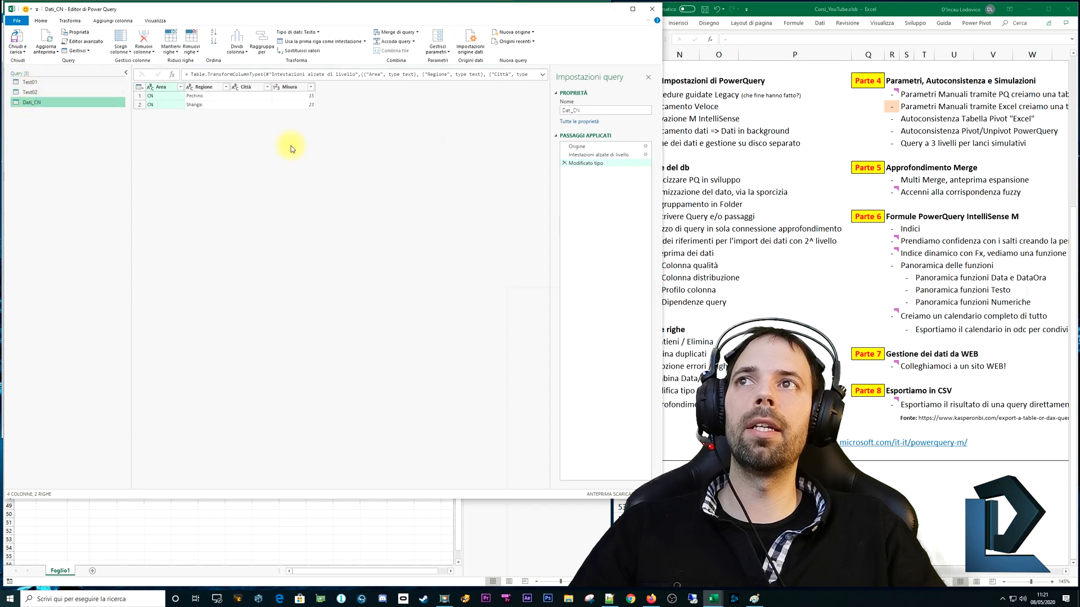
- Inspect the Dati_CN query's data at its "Intestazioni alzate di livello" applied step
{"action": "left_click", "coordinate": [585, 163]}
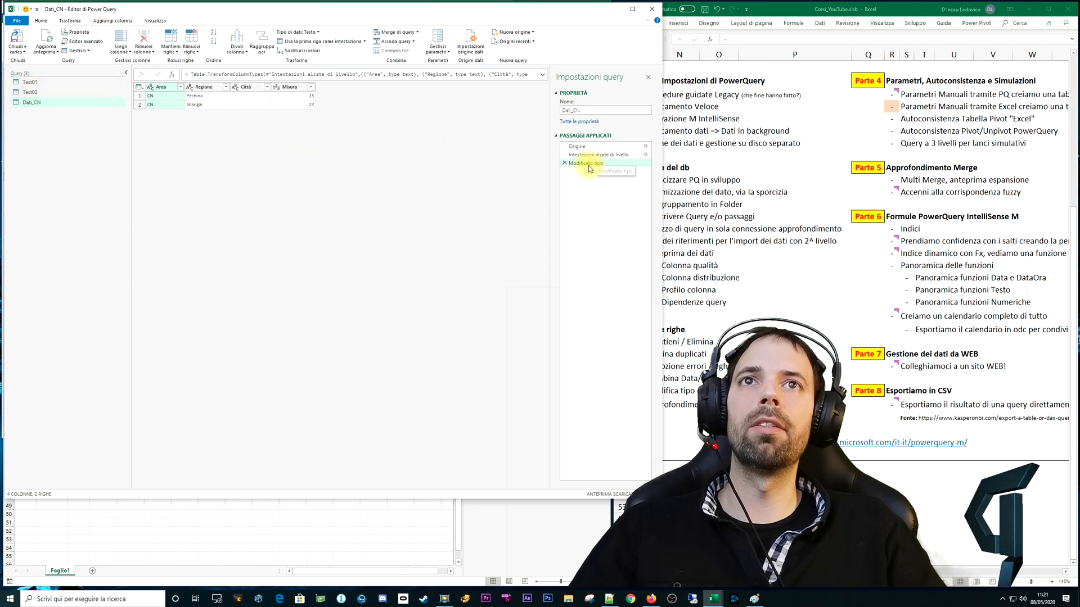
{"action": "key", "text": "Up"}
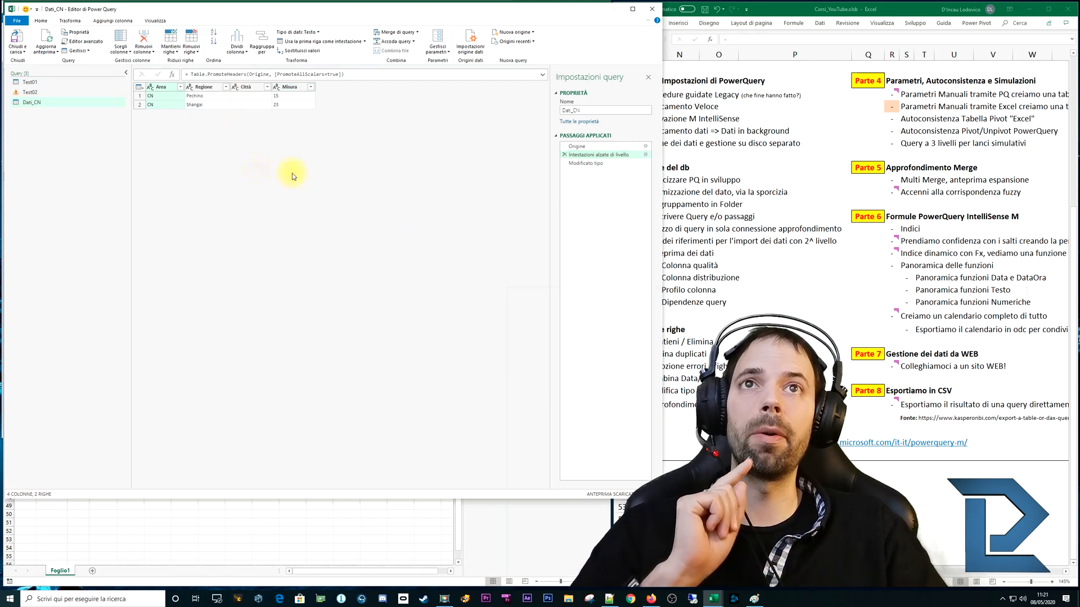
{"action": "left_click", "coordinate": [32, 106]}
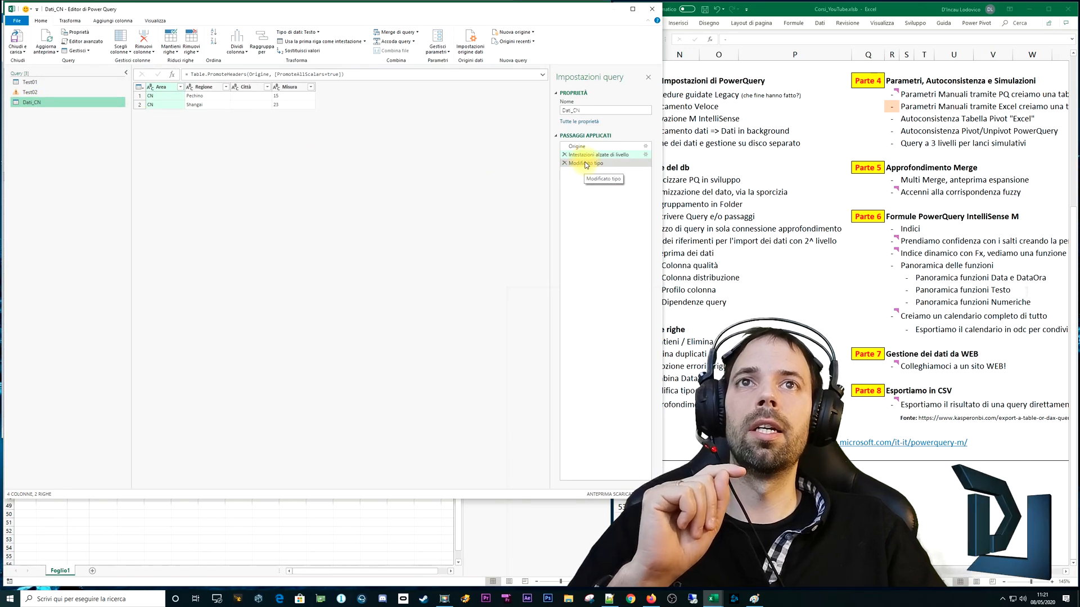
{"action": "left_click", "coordinate": [589, 183]}
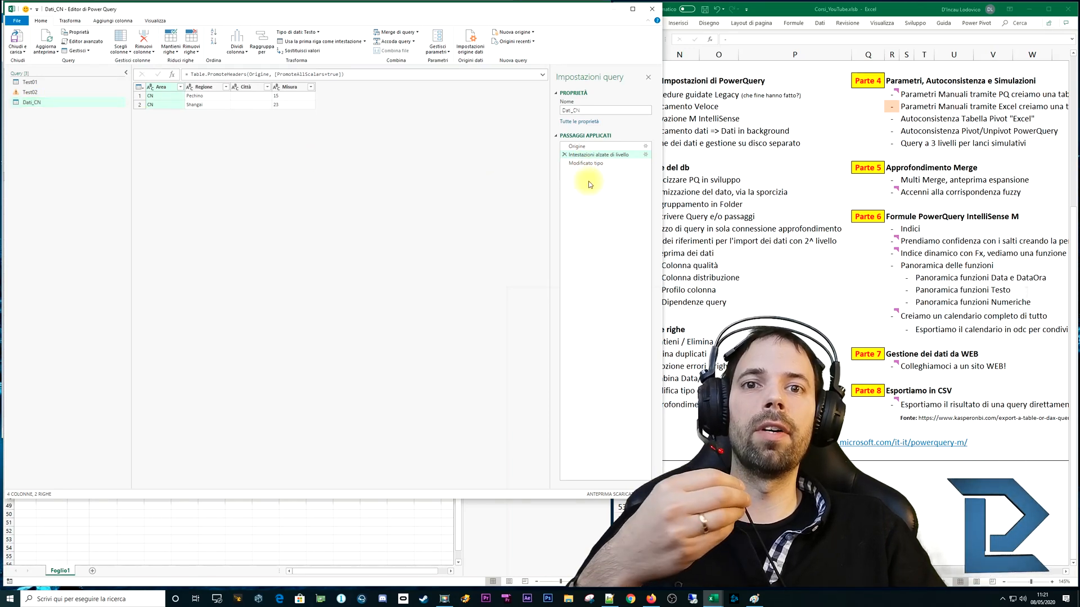
- Compare the Dati_CN query's data at its applied steps Origine, "Intestazioni alzate di livello" and "Modificato tipo"
{"action": "left_click", "coordinate": [588, 164]}
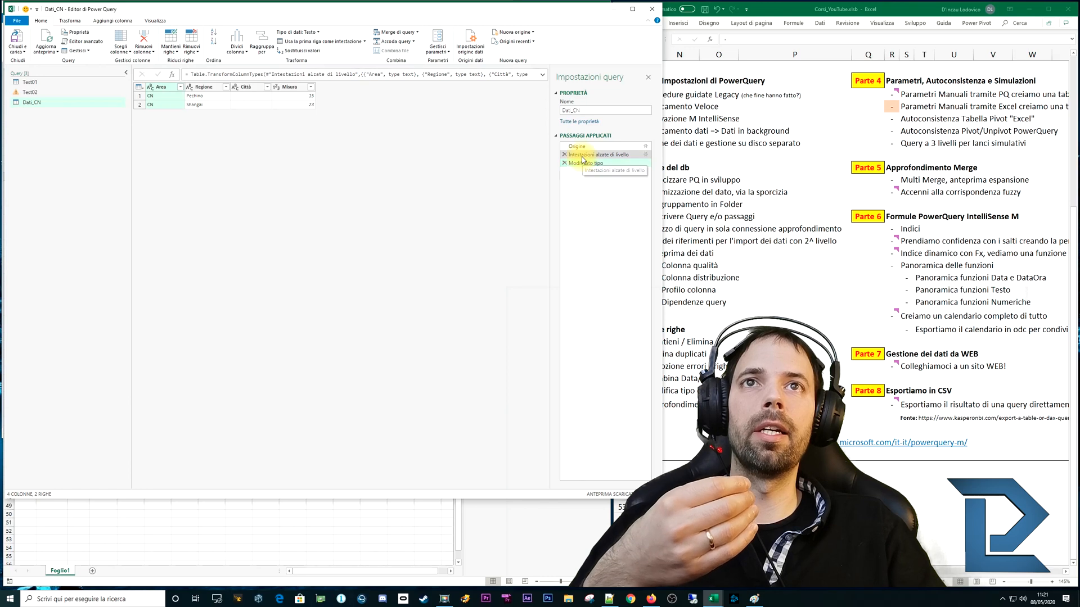
{"action": "left_click", "coordinate": [582, 156]}
{"action": "left_click", "coordinate": [579, 147]}
{"action": "left_click", "coordinate": [583, 156]}
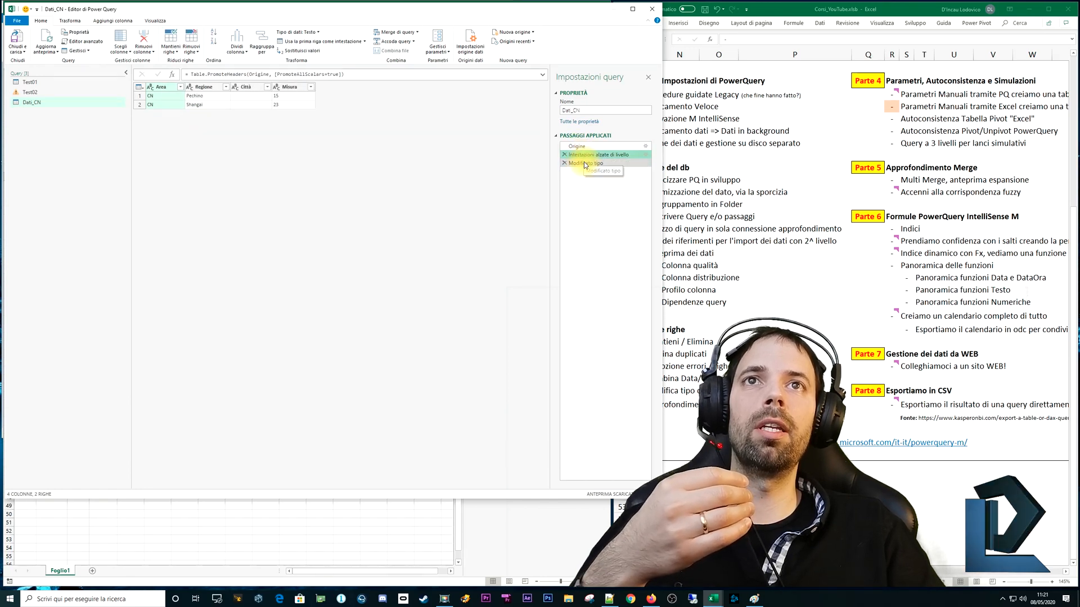
{"action": "left_click", "coordinate": [585, 163]}
- Inspect the Test02 query's preview at its applied steps from "Rimosse colonne" back to "Tabella Test01 espansa", then at "Raggruppate righe"
{"action": "left_click", "coordinate": [30, 92]}
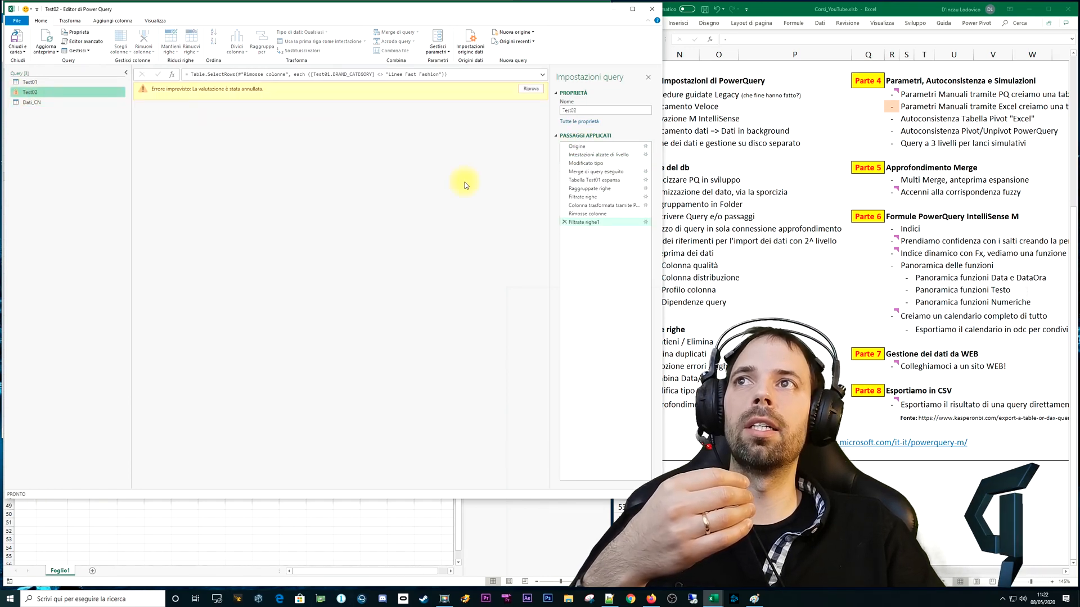
{"action": "left_click", "coordinate": [600, 214]}
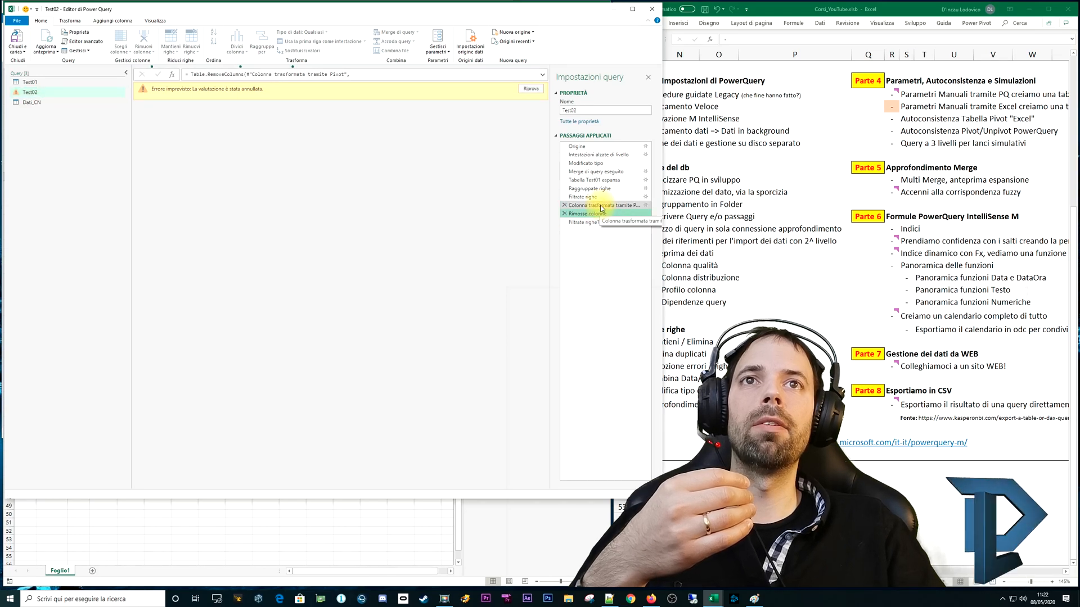
{"action": "left_click", "coordinate": [599, 205]}
{"action": "left_click", "coordinate": [597, 196]}
{"action": "left_click", "coordinate": [596, 188]}
{"action": "left_click", "coordinate": [594, 180]}
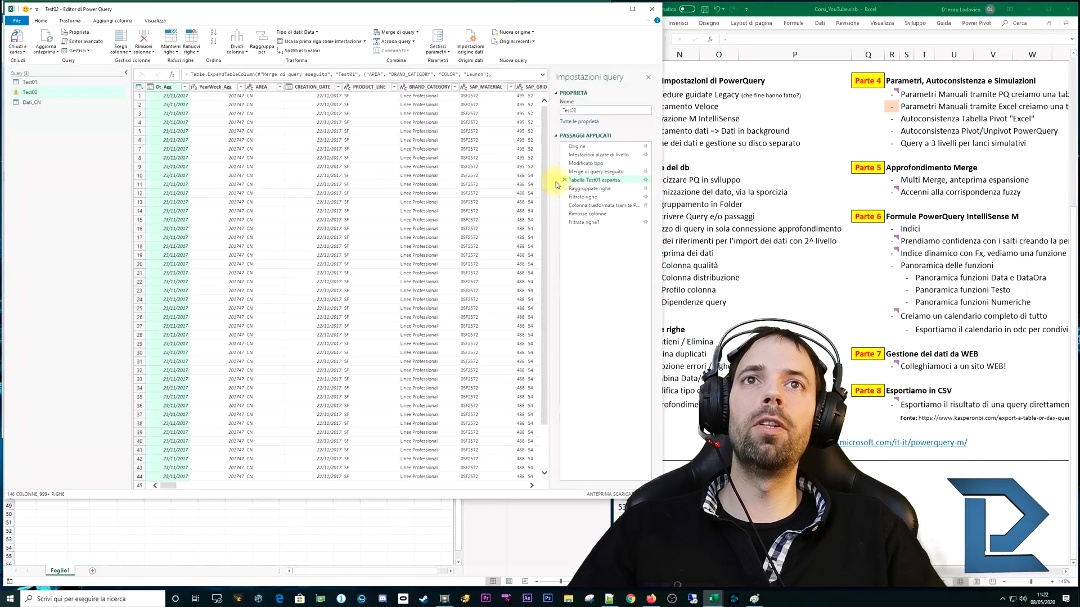
{"action": "left_click", "coordinate": [581, 189]}
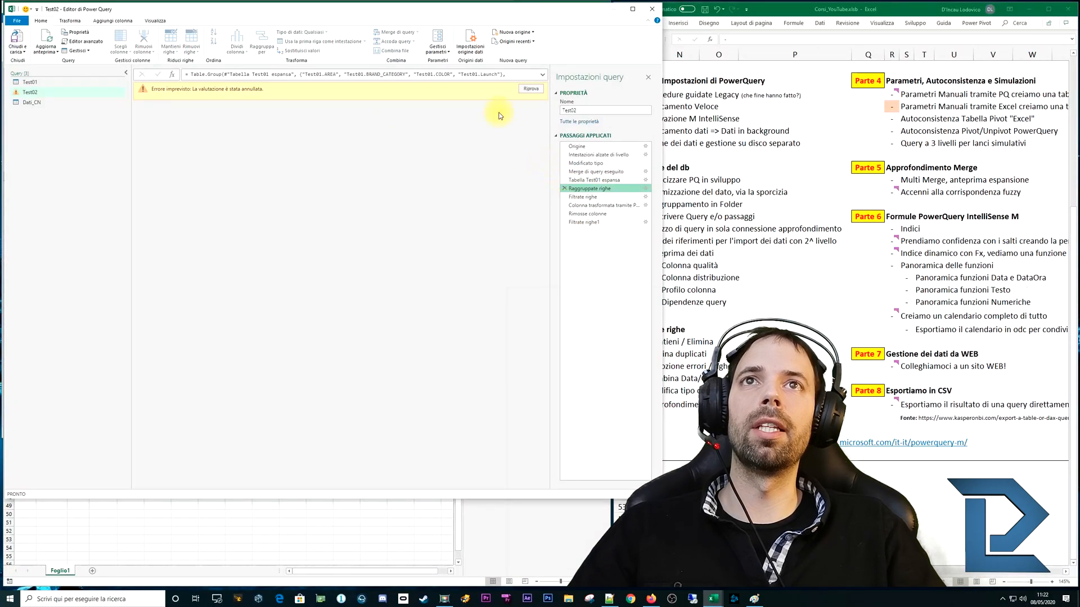
- Inspect the Test01 query's data at its "Intestazioni alzate di livello" step and close the Power Query Editor
{"action": "left_click", "coordinate": [28, 82]}
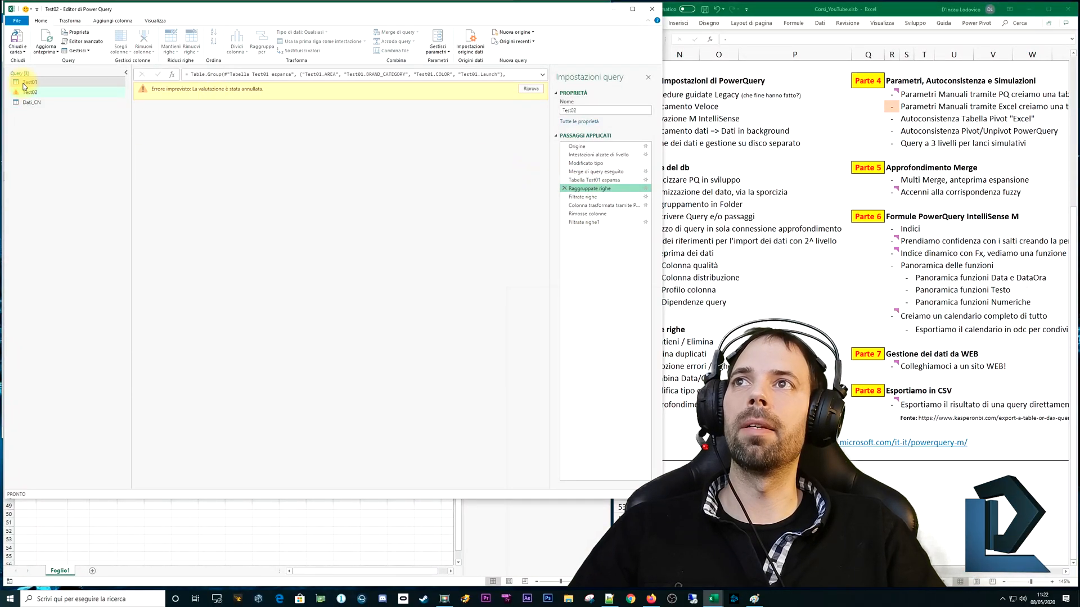
{"action": "left_click", "coordinate": [586, 156]}
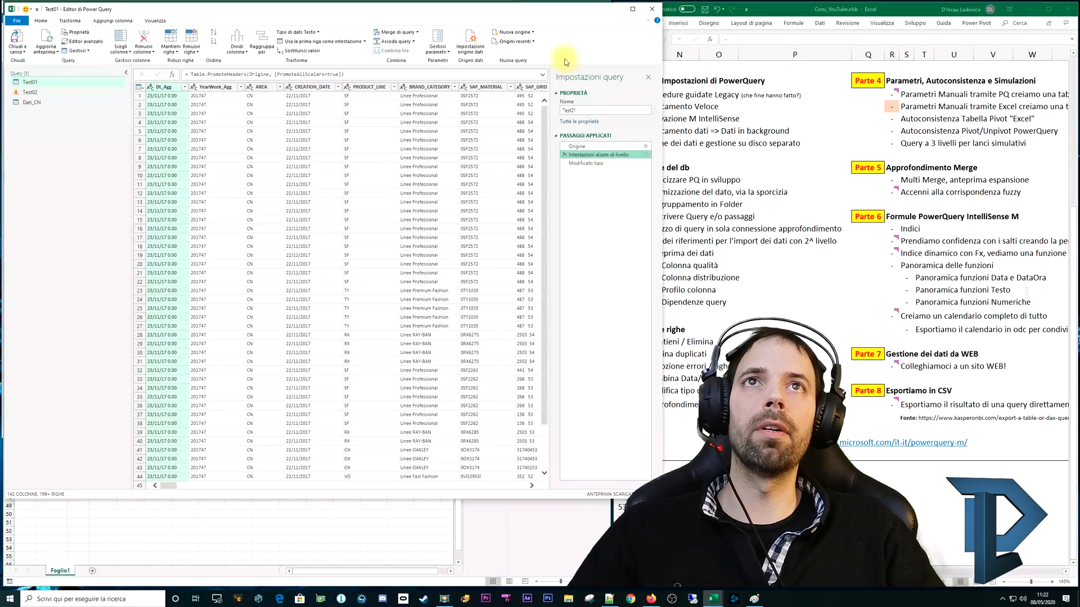
{"action": "left_click", "coordinate": [652, 9]}
{"action": "left_click", "coordinate": [16, 54]}
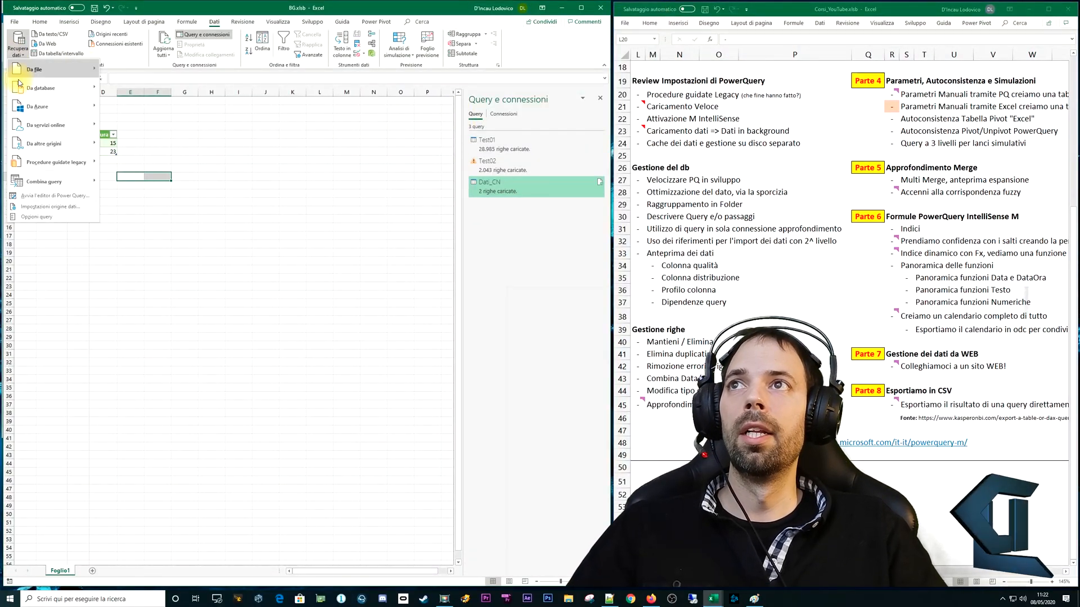
{"action": "left_click", "coordinate": [47, 198]}
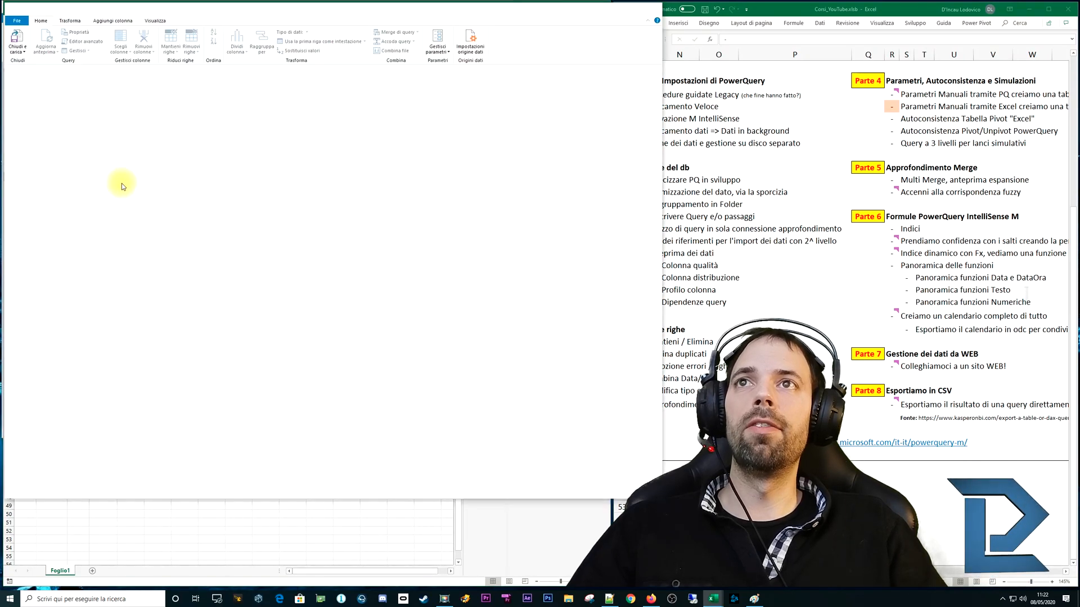
{"action": "left_click", "coordinate": [652, 8]}
- Open the query options, examine the global Power Query Editor settings including M IntelliSense, and close them without saving
{"action": "left_click", "coordinate": [17, 49]}
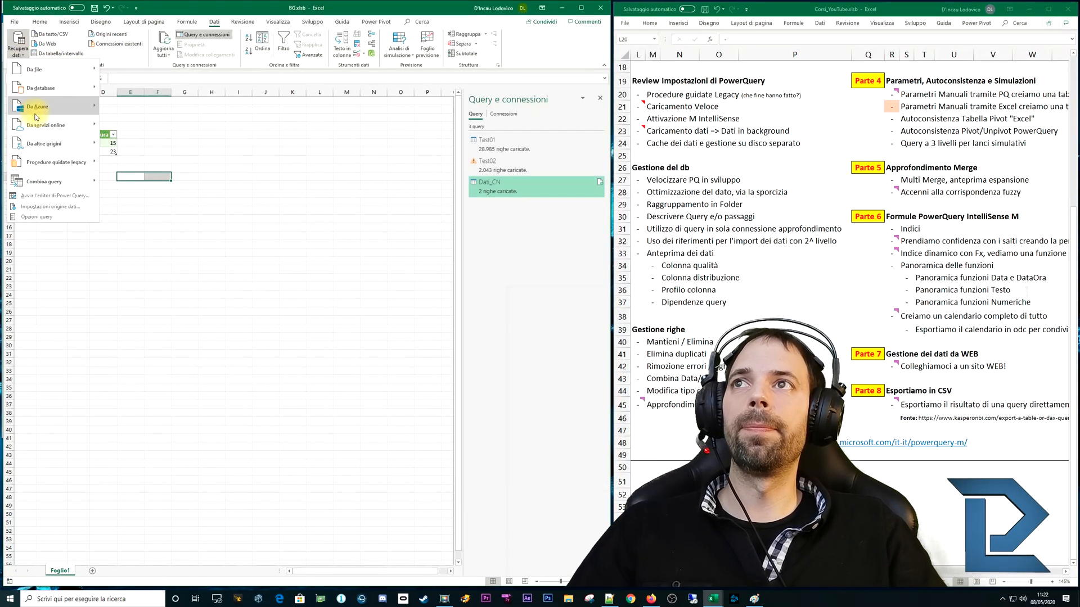
{"action": "left_click", "coordinate": [55, 217]}
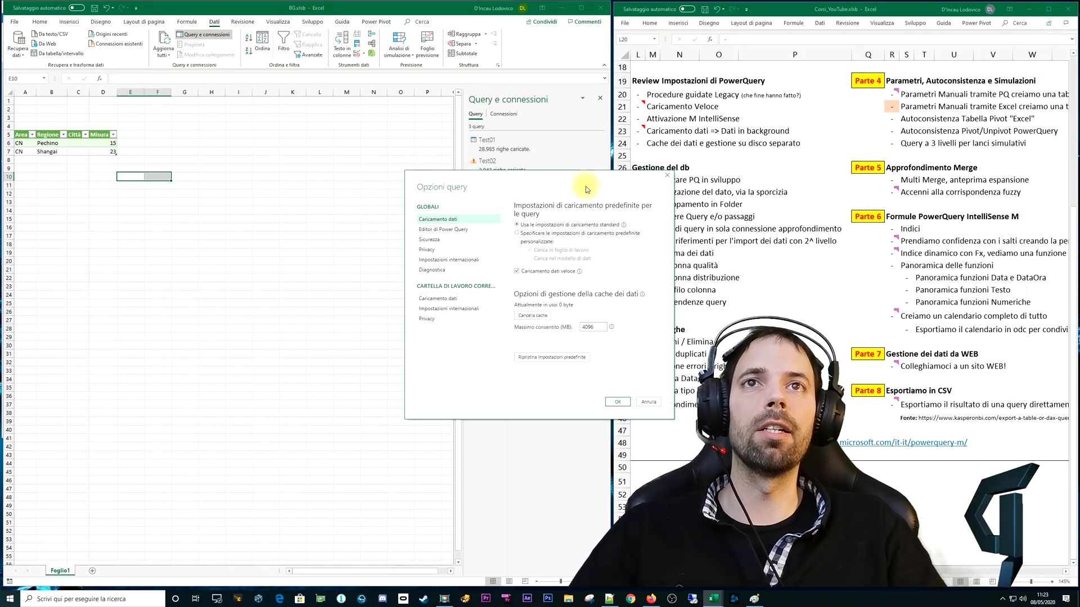
{"action": "left_click_drag", "start_coordinate": [586, 187], "coordinate": [532, 184]}
{"action": "left_click", "coordinate": [407, 227]}
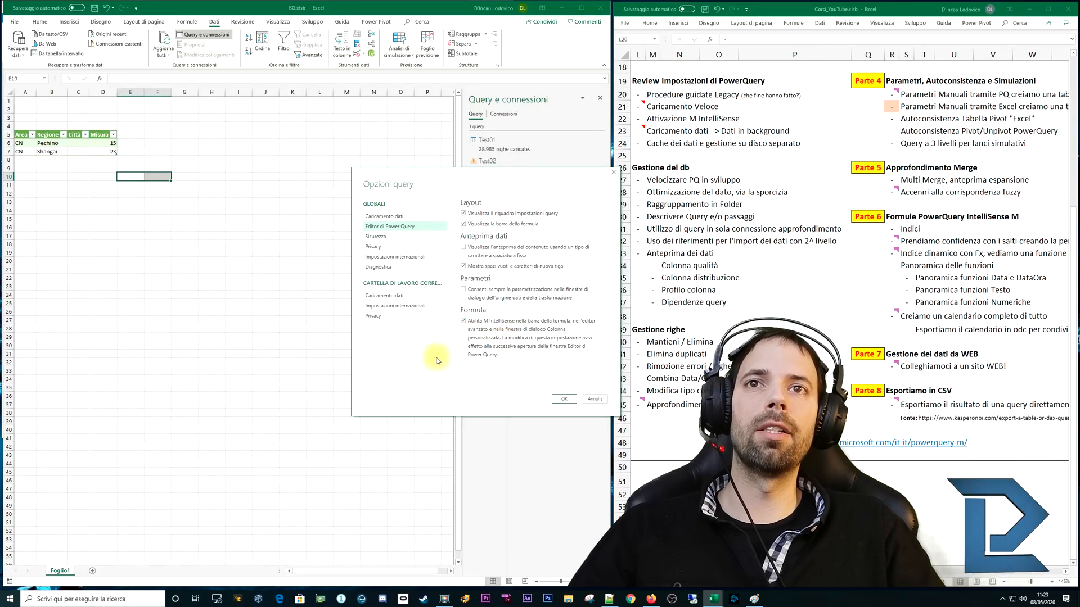
{"action": "left_click", "coordinate": [495, 324]}
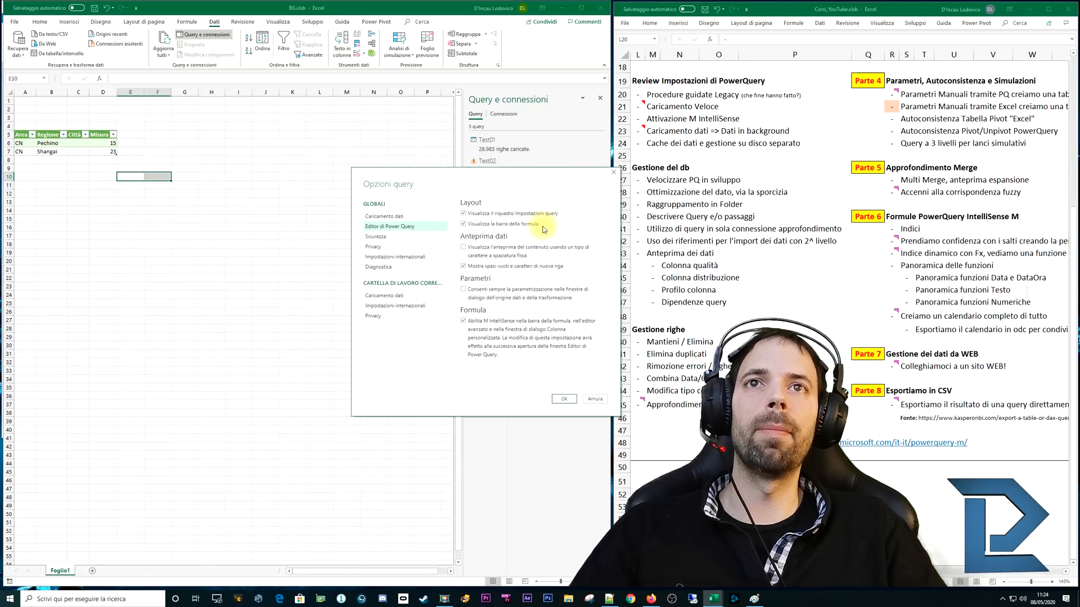
{"action": "left_click", "coordinate": [594, 398]}
- Open the Power Query Editor, look through the Test01 query's "Modificato tipo" formula, and close the editor
{"action": "left_click", "coordinate": [20, 52]}
{"action": "left_click", "coordinate": [61, 195]}
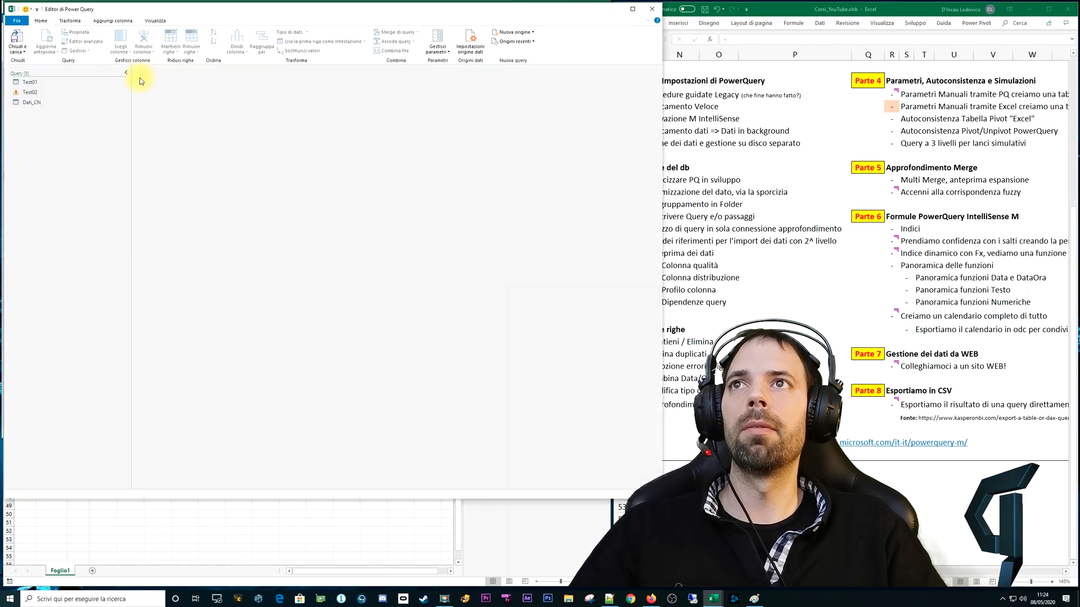
{"action": "left_click", "coordinate": [34, 82]}
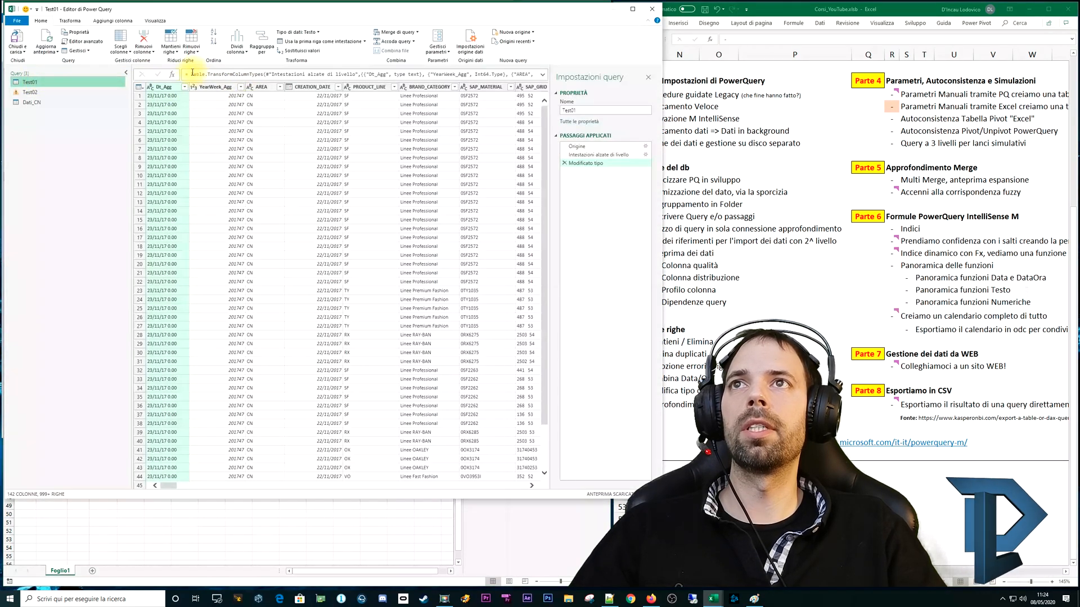
{"action": "left_click_drag", "start_coordinate": [192, 73], "coordinate": [234, 80]}
{"action": "left_click", "coordinate": [225, 62]}
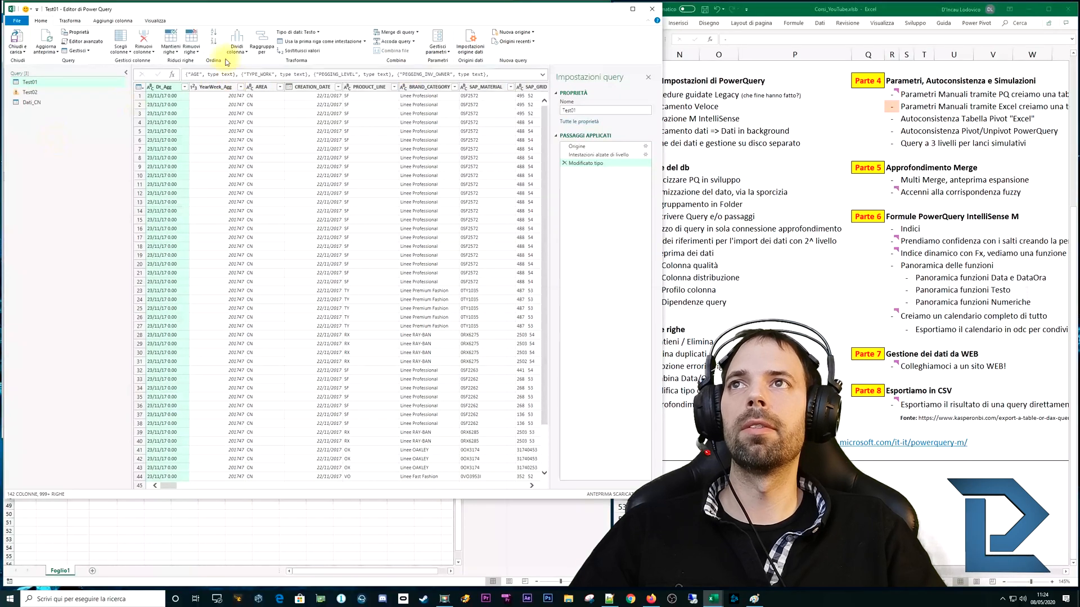
{"action": "left_click", "coordinate": [651, 9]}
- In the global query security options, disable native database query approval and certificate revocation checks, and set the web preview warning level to Nessuno
{"action": "left_click", "coordinate": [19, 45]}
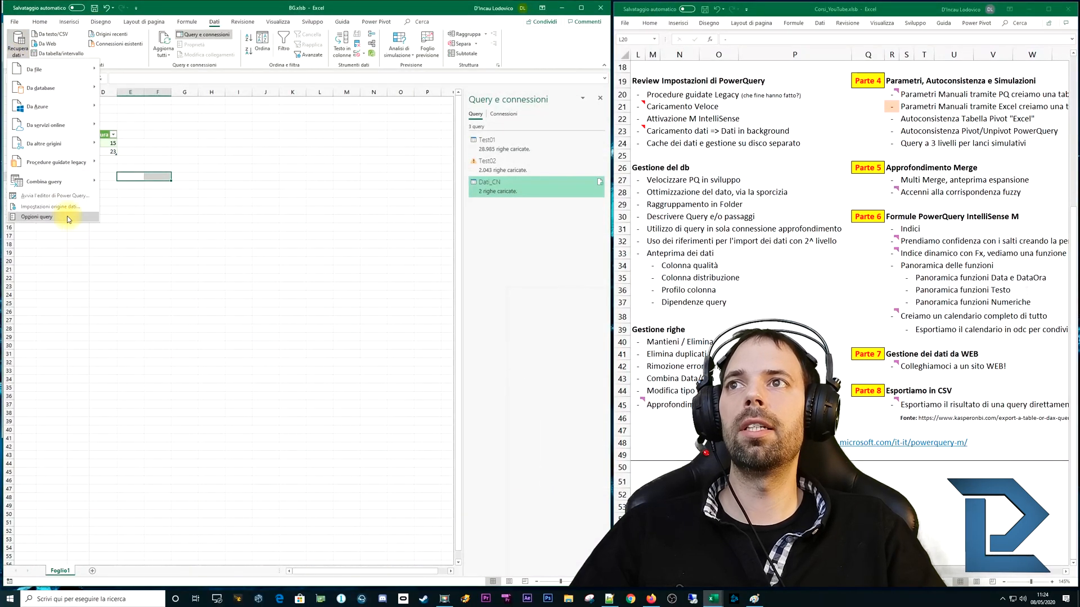
{"action": "left_click", "coordinate": [37, 217]}
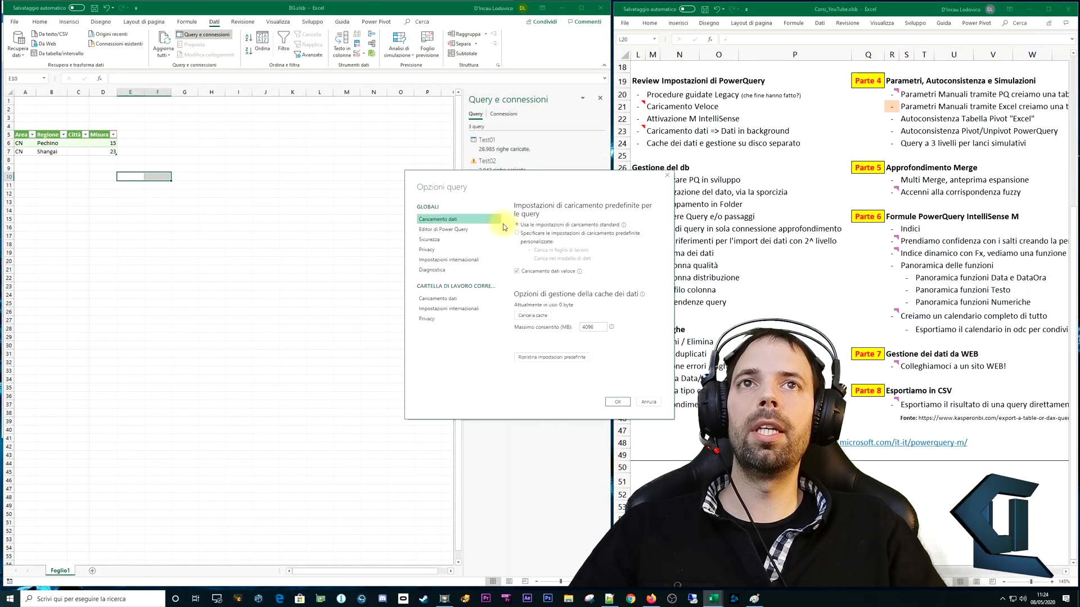
{"action": "left_click", "coordinate": [448, 240]}
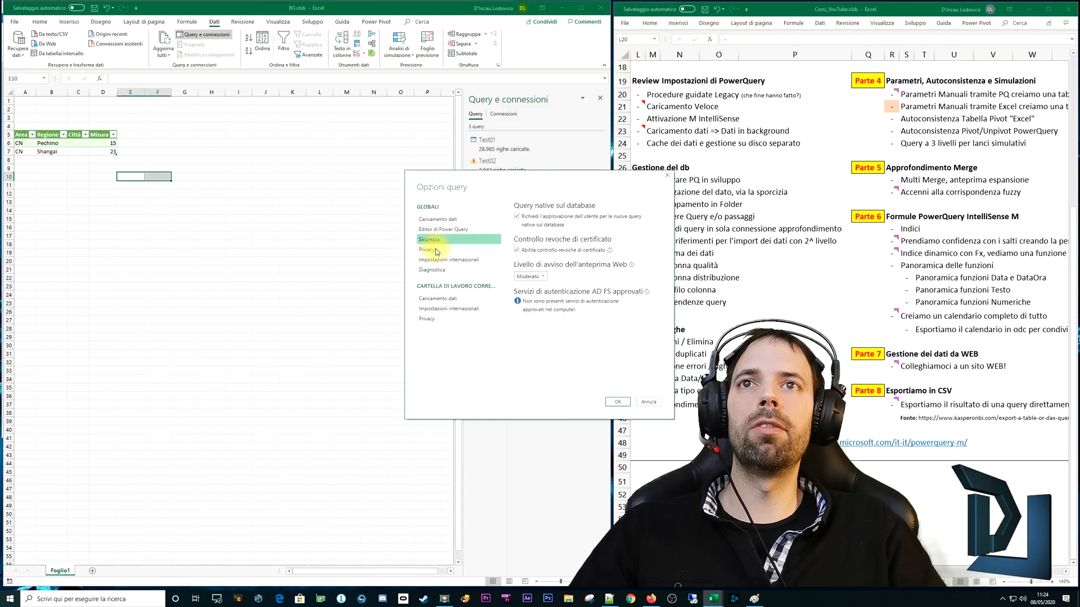
{"action": "left_click", "coordinate": [523, 218]}
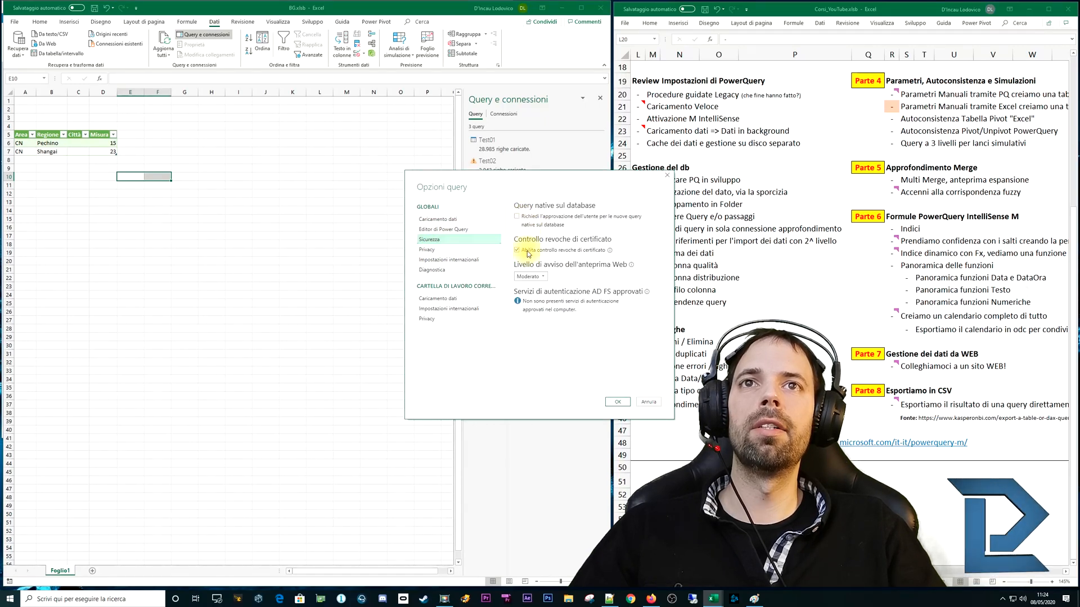
{"action": "left_click", "coordinate": [532, 278]}
{"action": "left_click", "coordinate": [527, 295]}
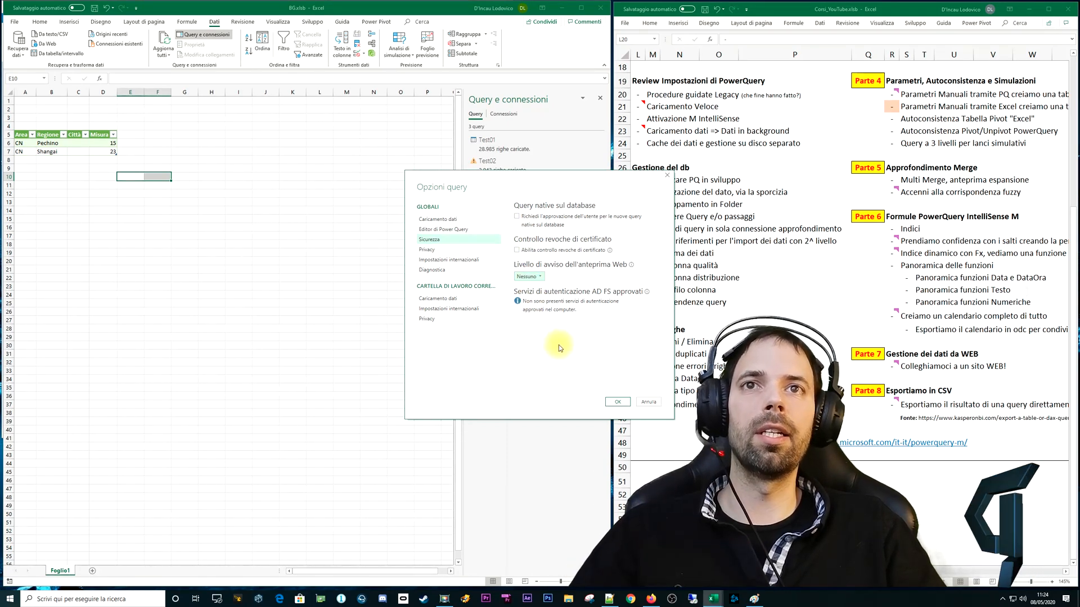
- Set the global privacy option to always ignore privacy level settings, and examine the global international and diagnostics settings
{"action": "left_click", "coordinate": [424, 251]}
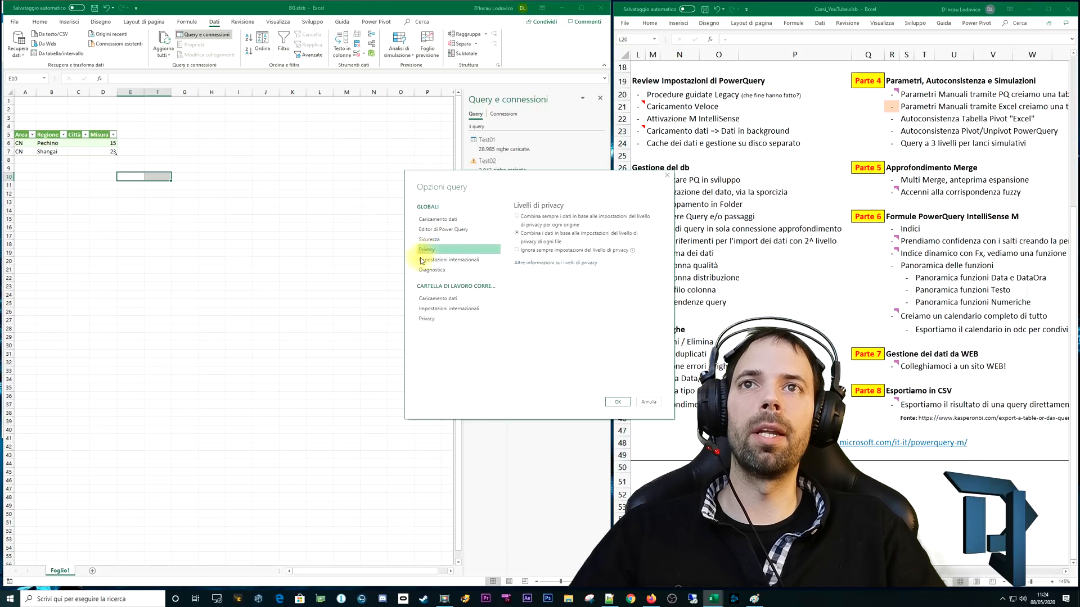
{"action": "left_click", "coordinate": [517, 249]}
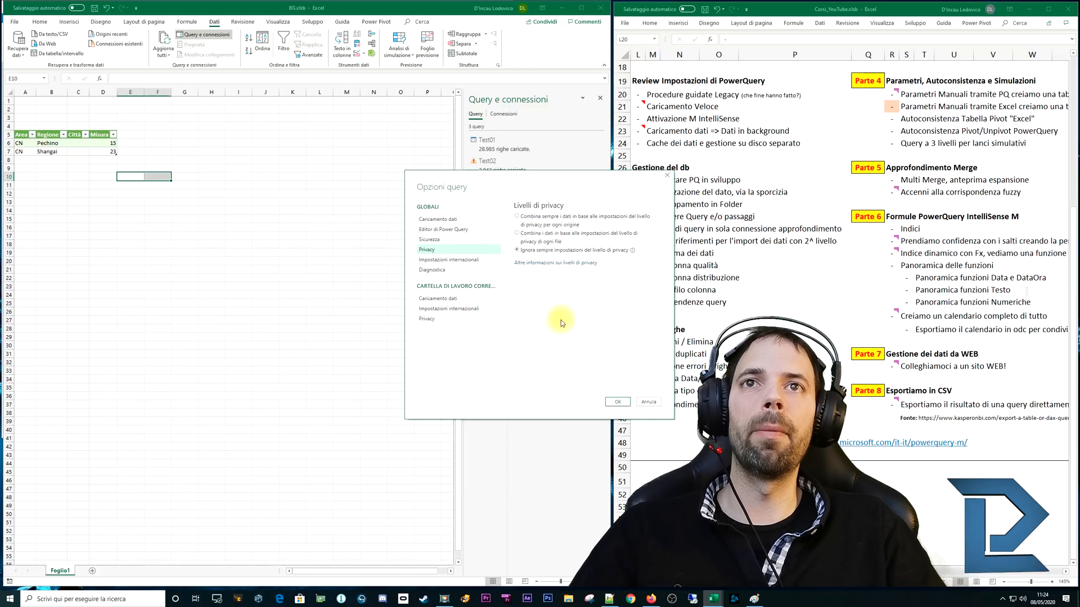
{"action": "left_click", "coordinate": [433, 261]}
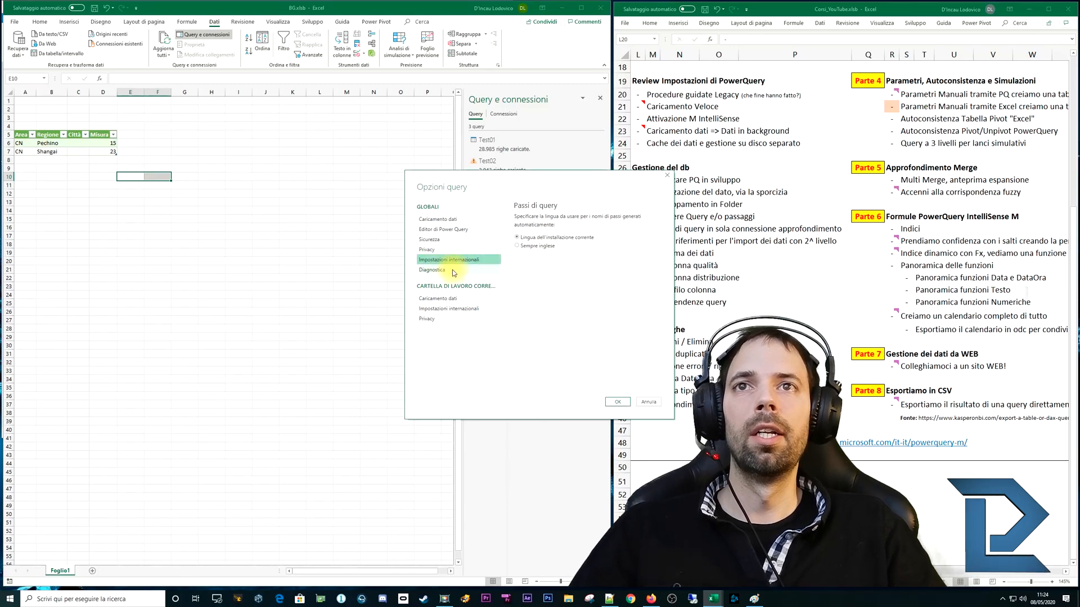
{"action": "left_click", "coordinate": [454, 272]}
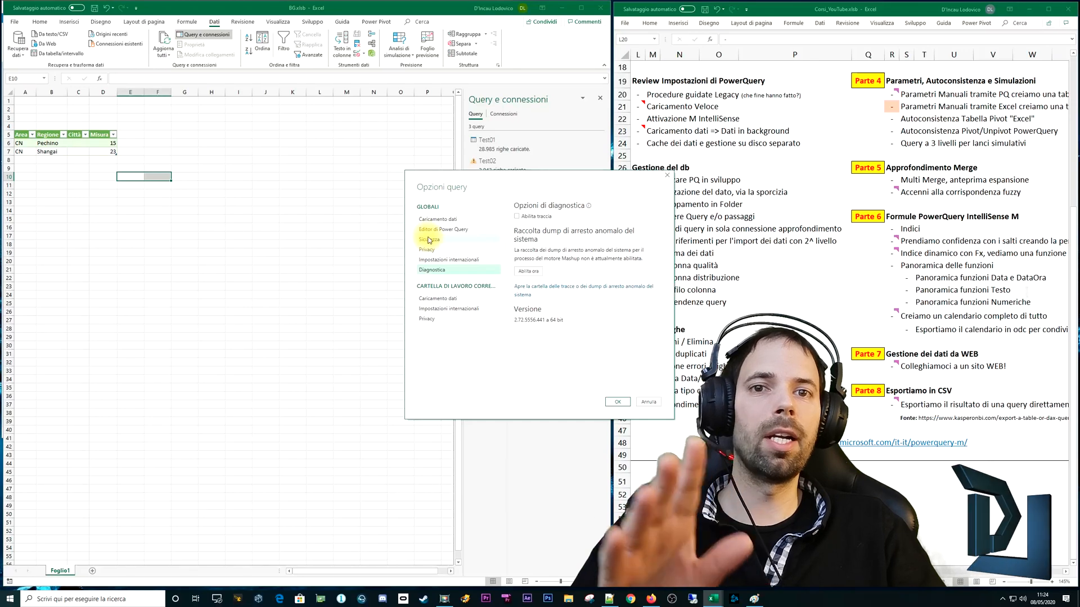
- Examine the current workbook's data loading, international and privacy settings in the query options
{"action": "left_click", "coordinate": [453, 298]}
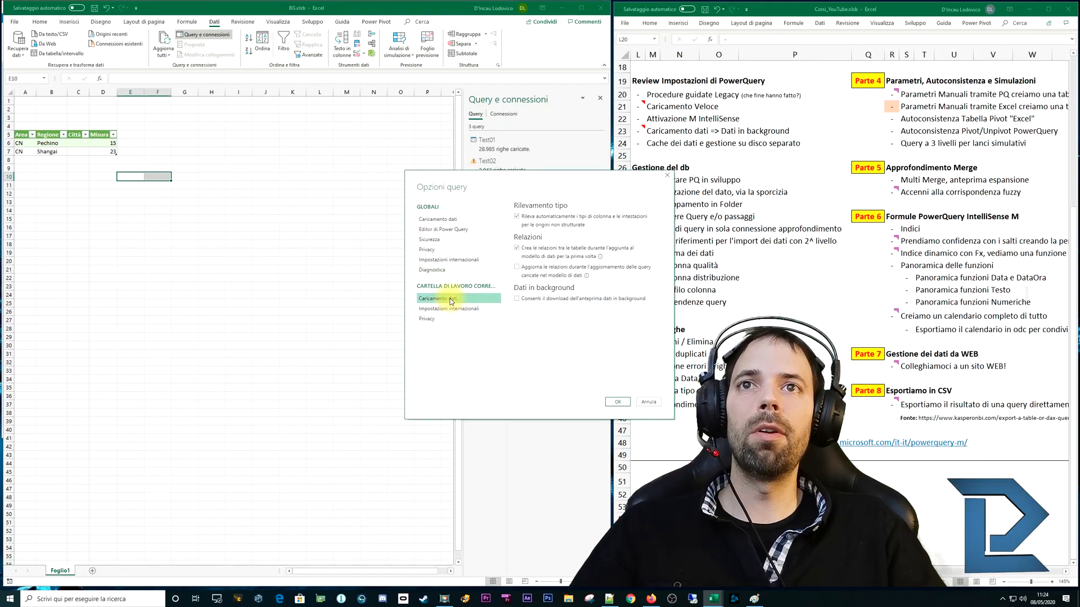
{"action": "left_click", "coordinate": [447, 309]}
{"action": "left_click", "coordinate": [436, 318]}
{"action": "left_click", "coordinate": [442, 299]}
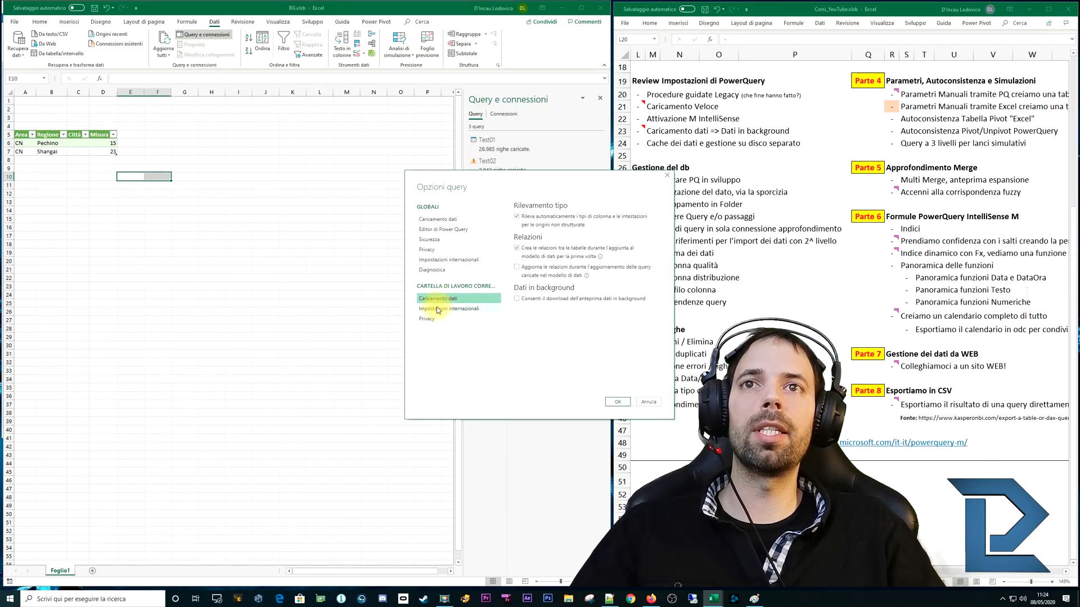
{"action": "left_click", "coordinate": [445, 309]}
{"action": "left_click", "coordinate": [435, 318]}
{"action": "left_click", "coordinate": [441, 299]}
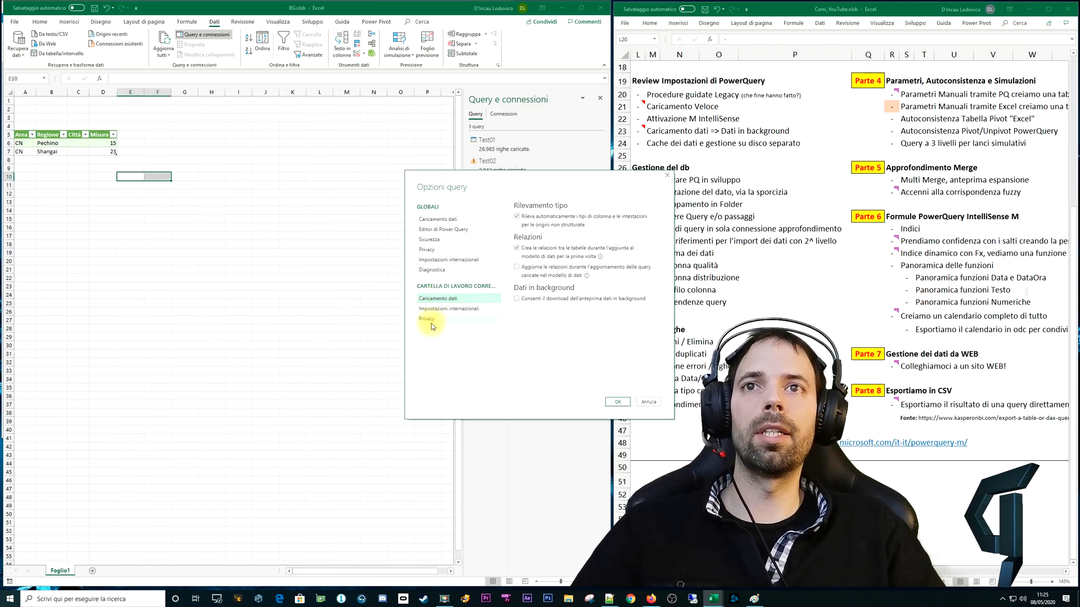
- For the current workbook, ignore privacy levels for potentially better performance and allow data previews to download in the background
{"action": "left_click", "coordinate": [433, 320]}
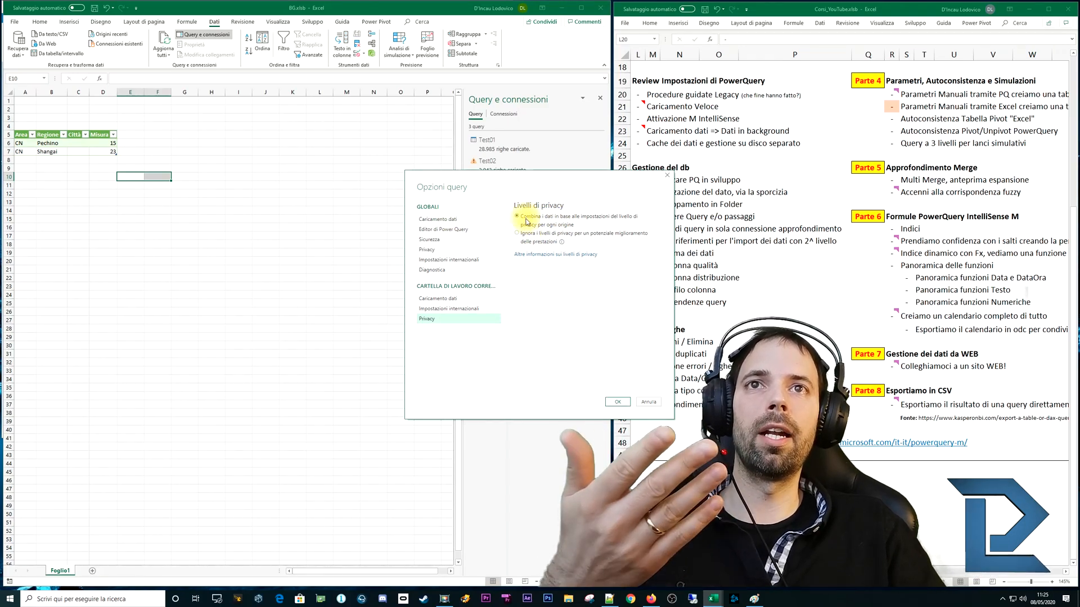
{"action": "left_click", "coordinate": [527, 236]}
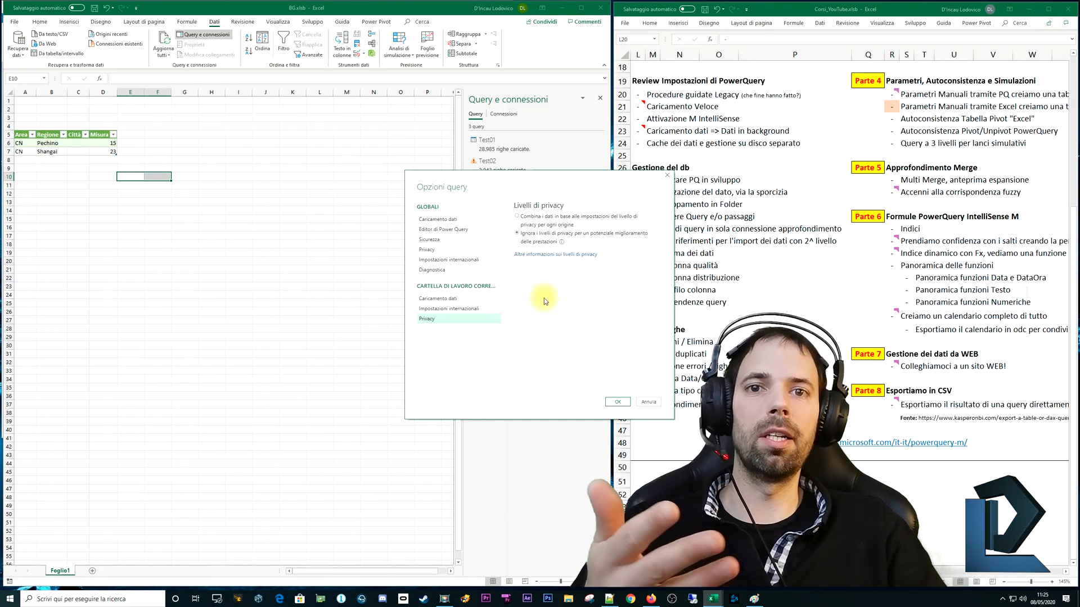
{"action": "left_click", "coordinate": [442, 298]}
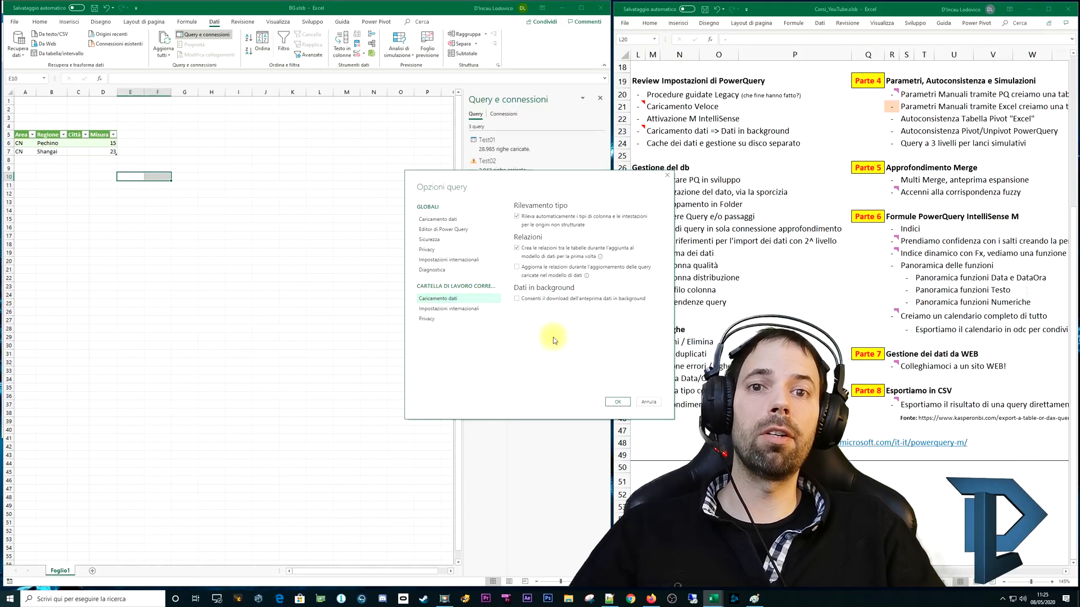
{"action": "left_click", "coordinate": [517, 299]}
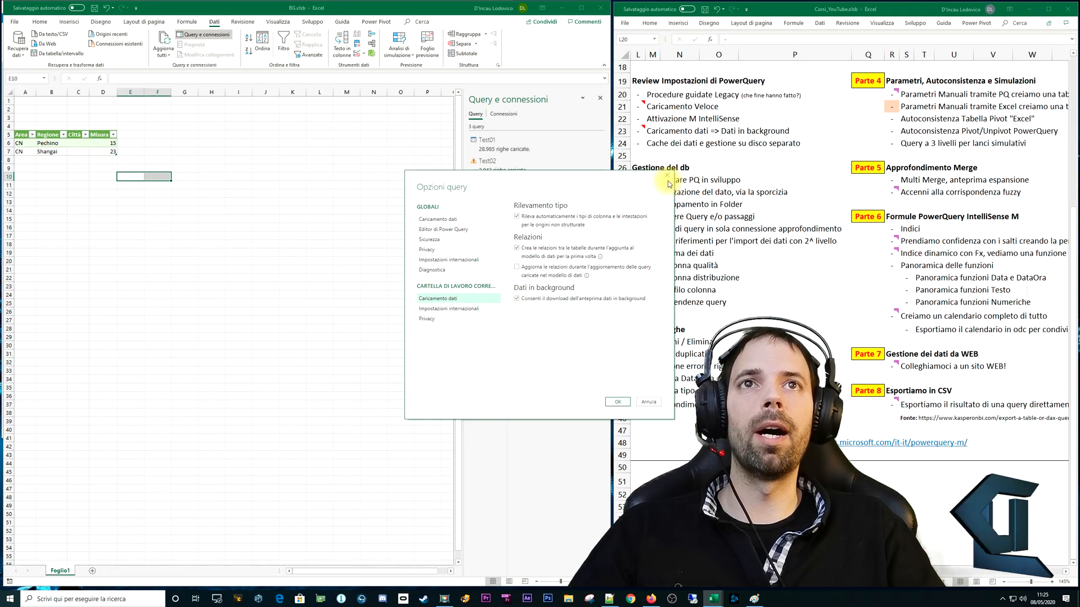
- Move the query options dialog off the course outline and read the note on "Caricamento dati => Dati in background"
{"action": "left_click_drag", "start_coordinate": [600, 180], "coordinate": [420, 155]}
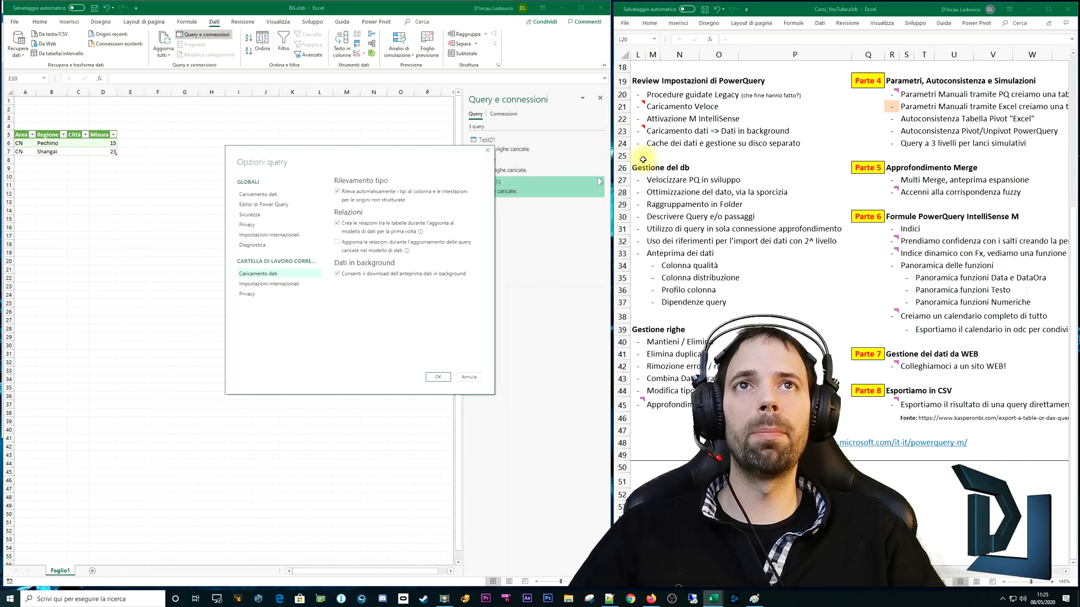
{"action": "mouse_move", "coordinate": [639, 130]}
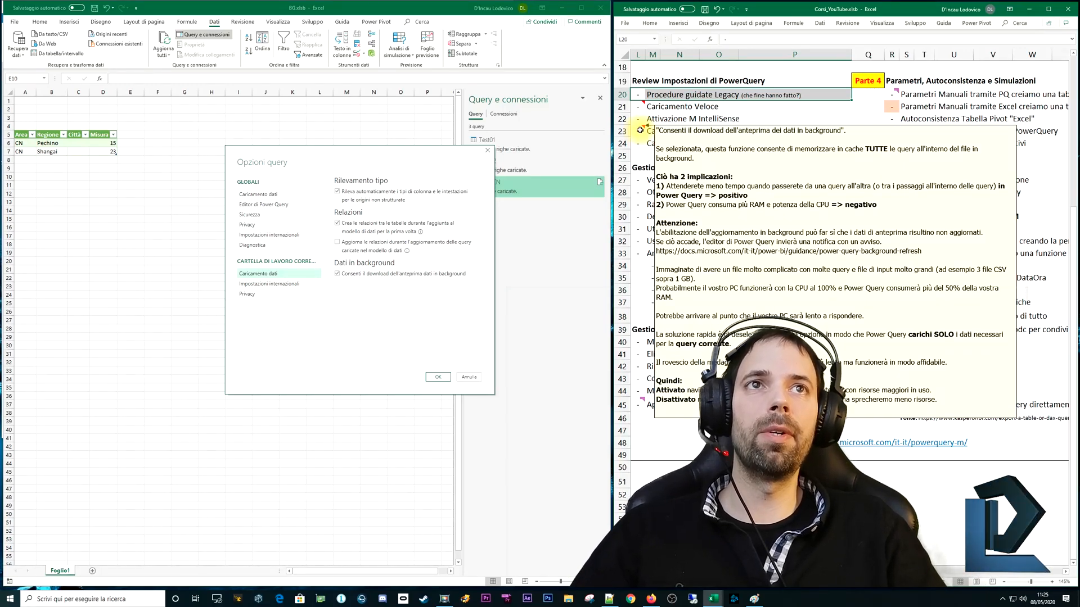
- Compare the global and current workbook data loading options and read the outline note on "Caricamento dati => Dati in background"
{"action": "left_click", "coordinate": [258, 194]}
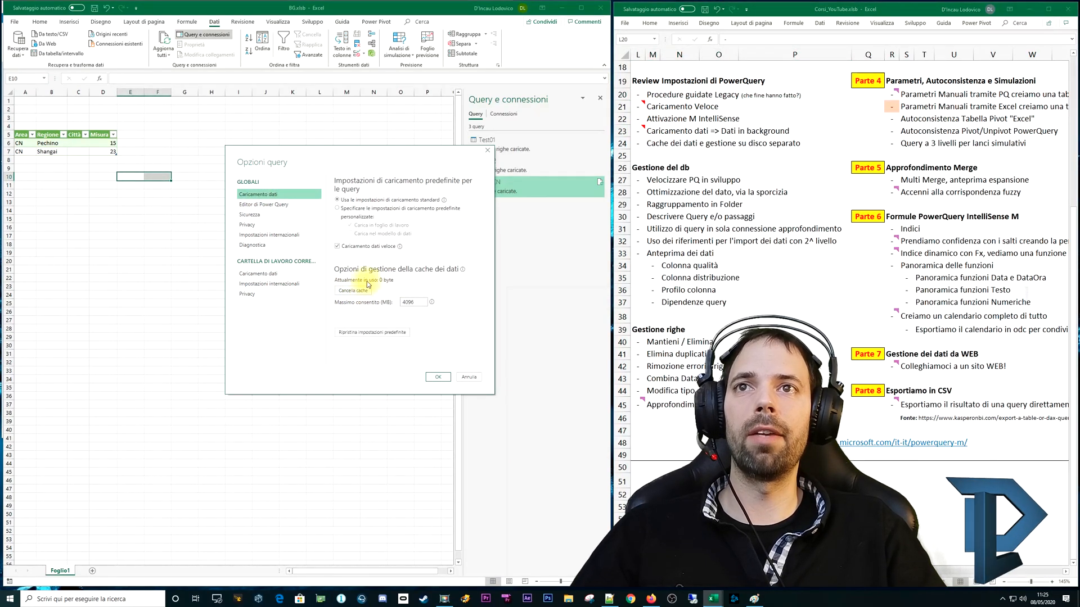
{"action": "left_click", "coordinate": [273, 275]}
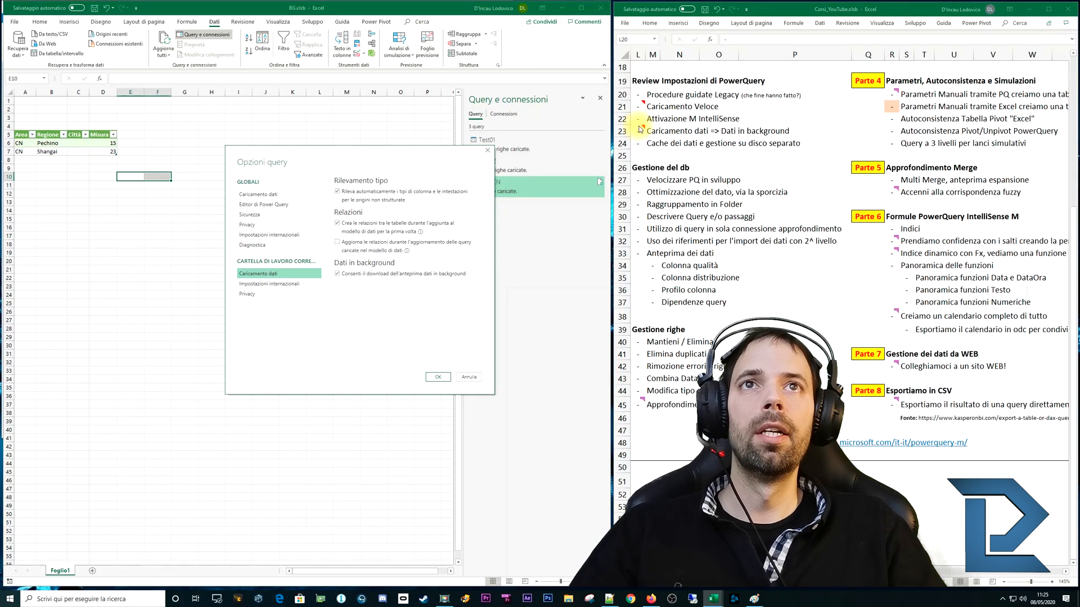
{"action": "left_click", "coordinate": [640, 130]}
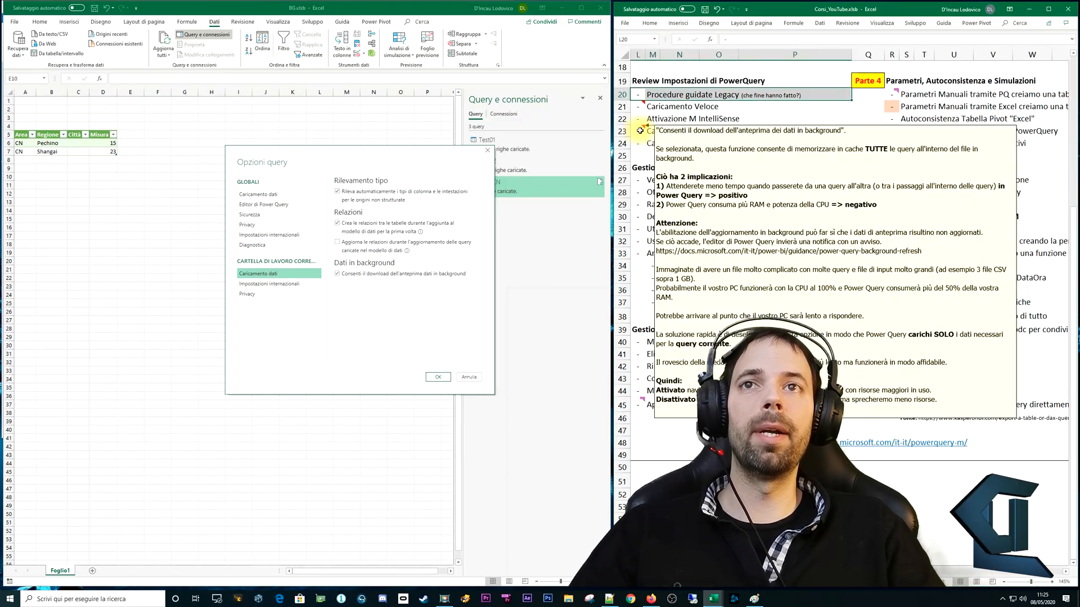
- Try turning off background data preview downloads for the current workbook and reread the note on its implications
{"action": "left_click", "coordinate": [354, 274]}
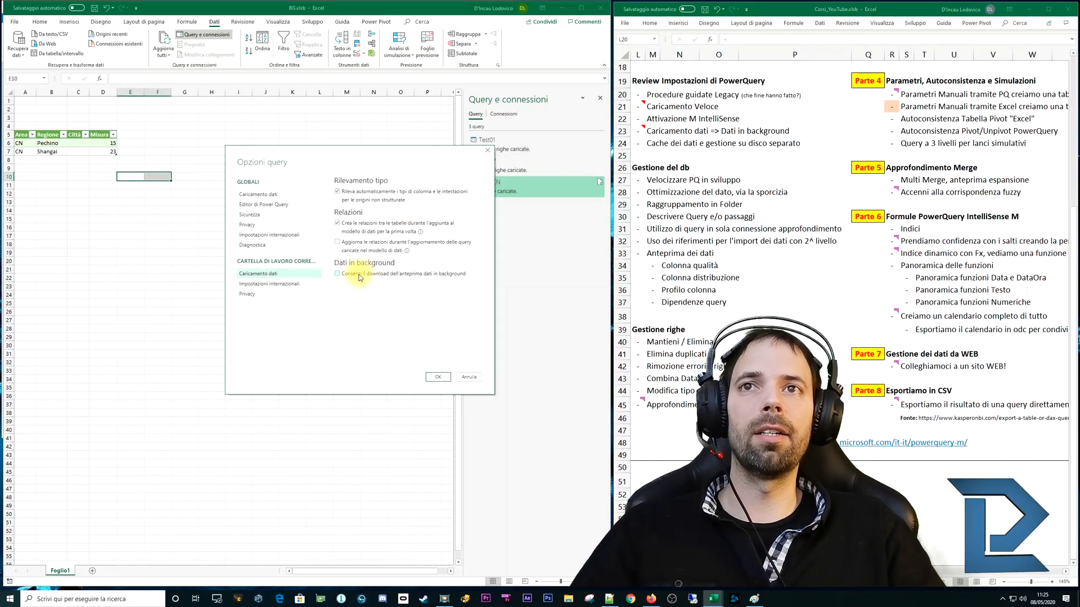
{"action": "left_click", "coordinate": [640, 130]}
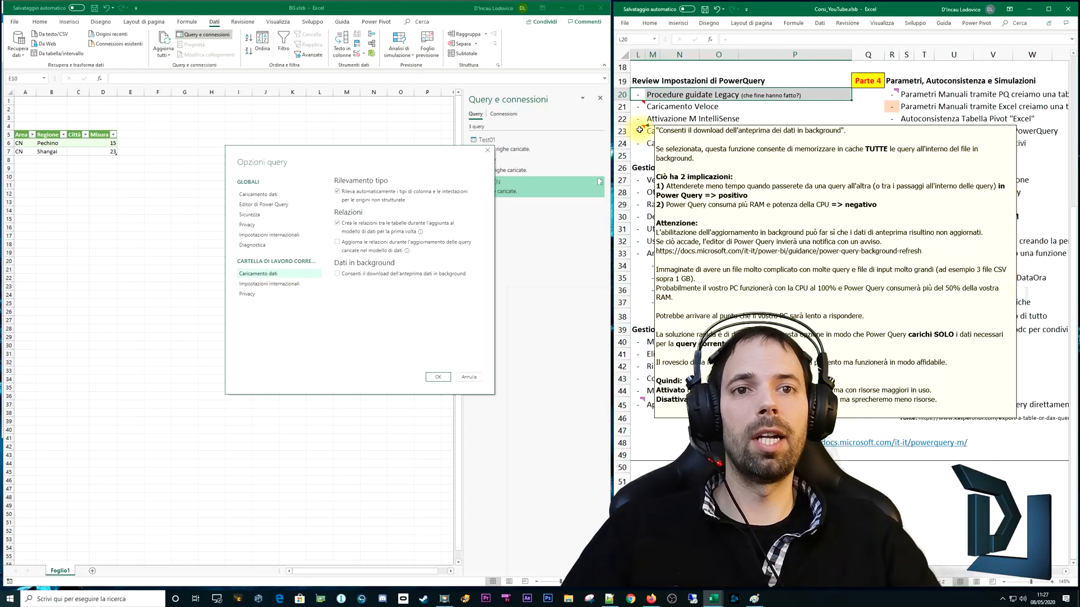
- In the Cattura.PNG capture in Paint, circle the Missing_L196 query, the notice about the preview's age and the "Aggiorna anteprima" command in red
{"action": "left_click", "coordinate": [754, 598]}
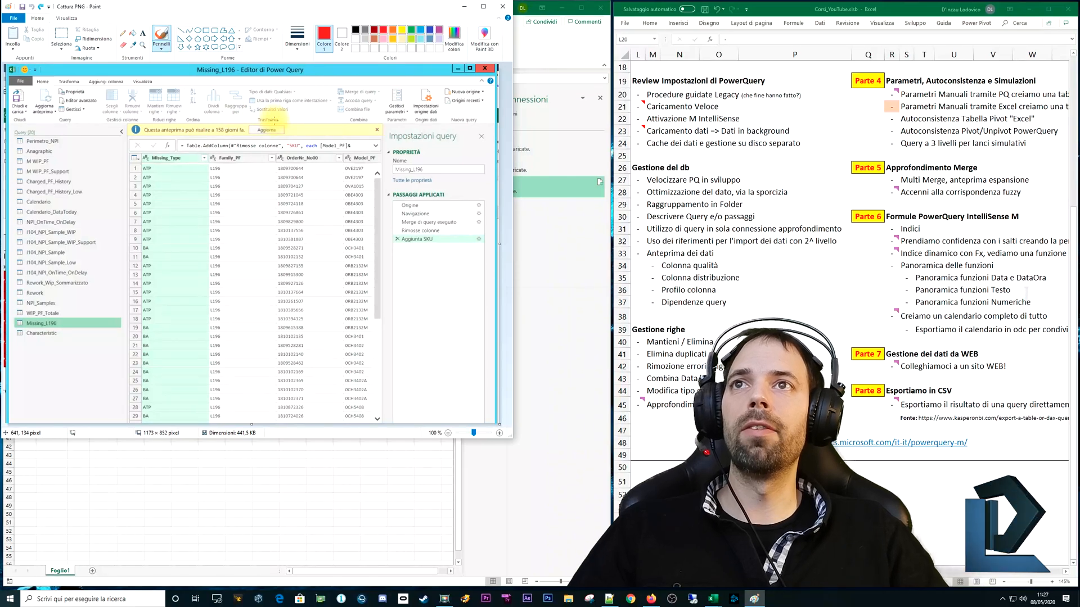
{"action": "left_click", "coordinate": [538, 89]}
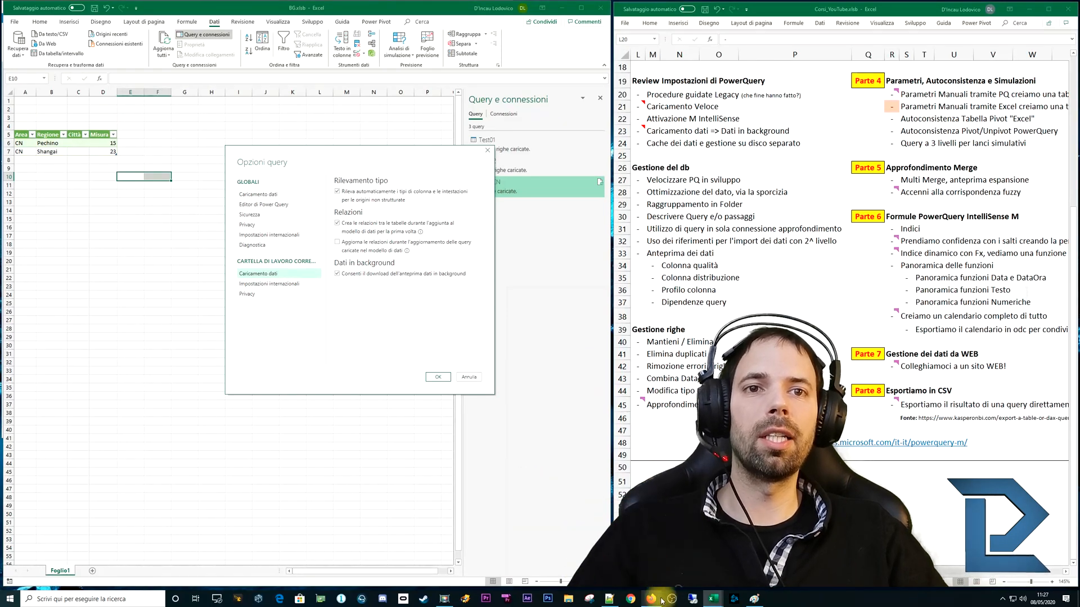
{"action": "left_click", "coordinate": [755, 599]}
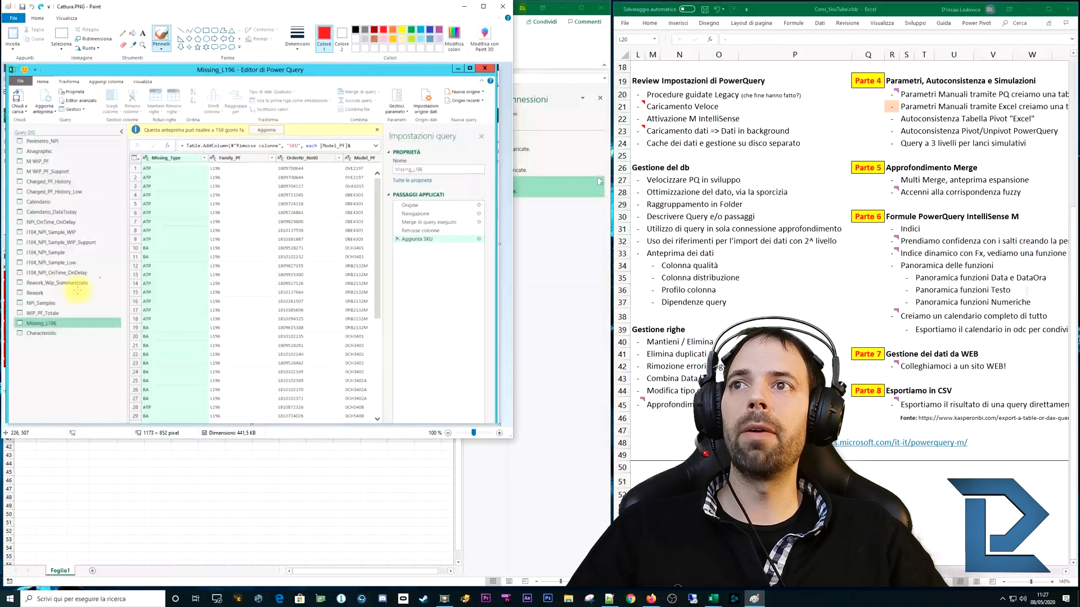
{"action": "mouse_move", "coordinate": [66, 327]}
{"action": "left_mouse_down"}
{"action": "mouse_move", "coordinate": [25, 308]}
{"action": "mouse_move", "coordinate": [7, 329]}
{"action": "mouse_move", "coordinate": [60, 336]}
{"action": "mouse_move", "coordinate": [62, 311]}
{"action": "left_mouse_up"}
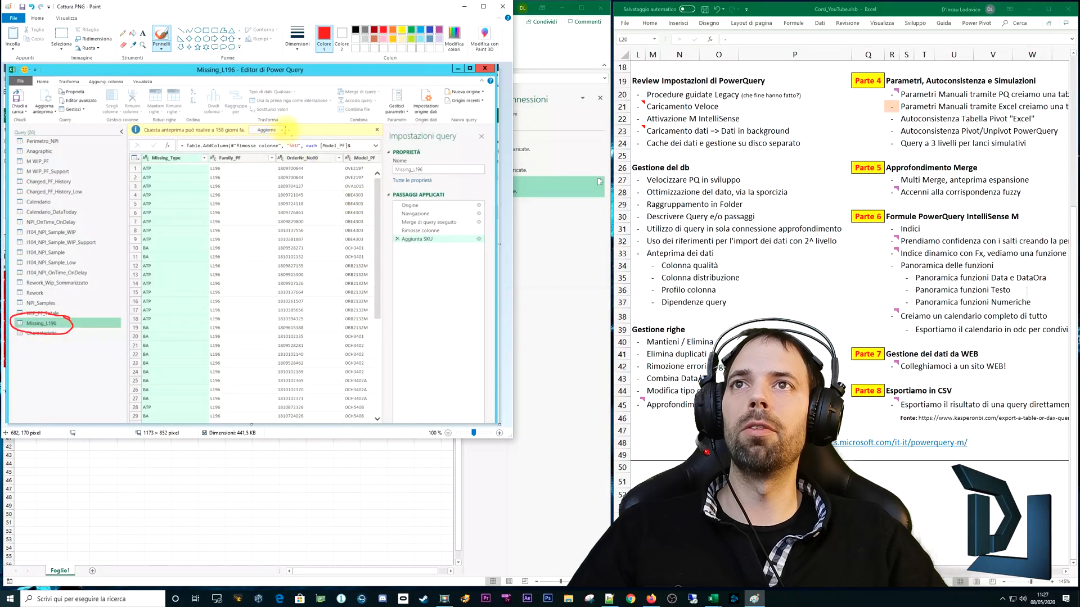
{"action": "mouse_move", "coordinate": [299, 124]}
{"action": "left_mouse_down"}
{"action": "mouse_move", "coordinate": [174, 114]}
{"action": "mouse_move", "coordinate": [122, 134]}
{"action": "mouse_move", "coordinate": [273, 148]}
{"action": "mouse_move", "coordinate": [303, 128]}
{"action": "left_mouse_up"}
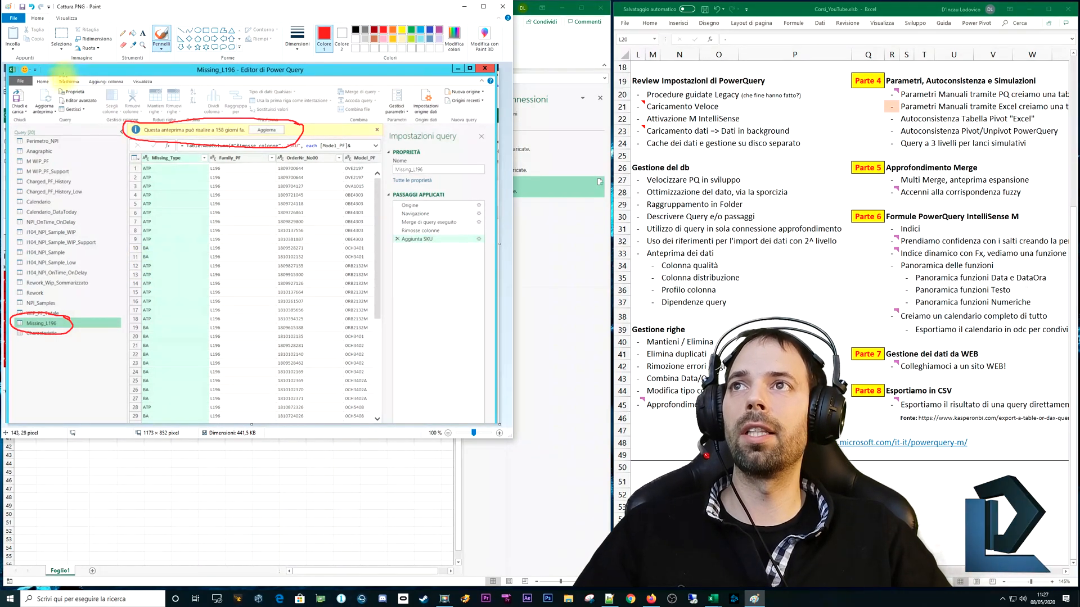
{"action": "left_click_drag", "start_coordinate": [51, 79], "coordinate": [35, 118]}
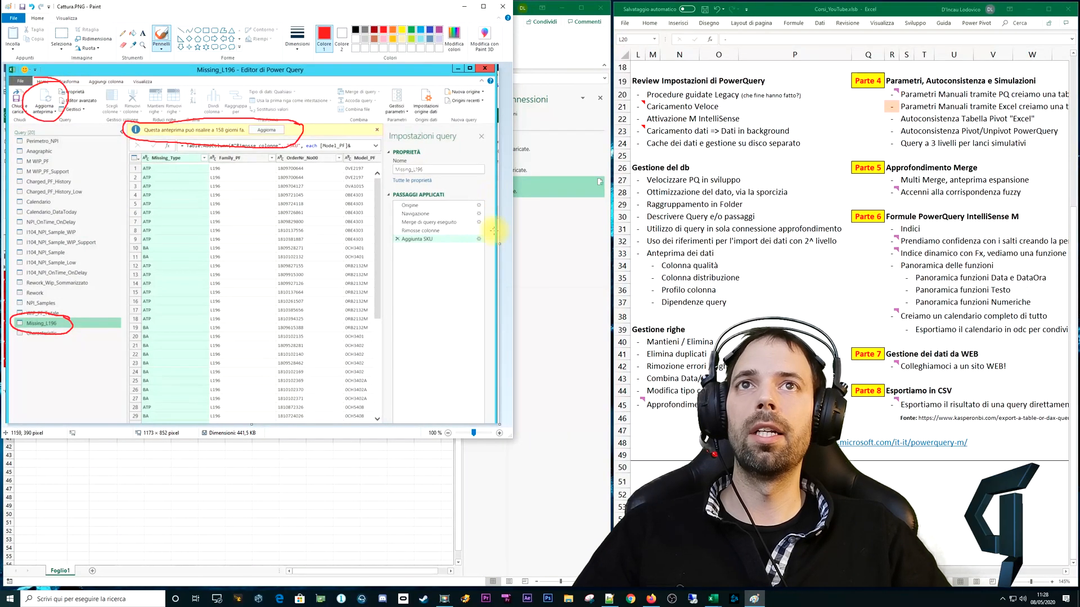
- Cancel the query options in Excel and open the Power Query editor to view the preview refresh choices
{"action": "left_click", "coordinate": [540, 235]}
{"action": "left_click", "coordinate": [469, 377]}
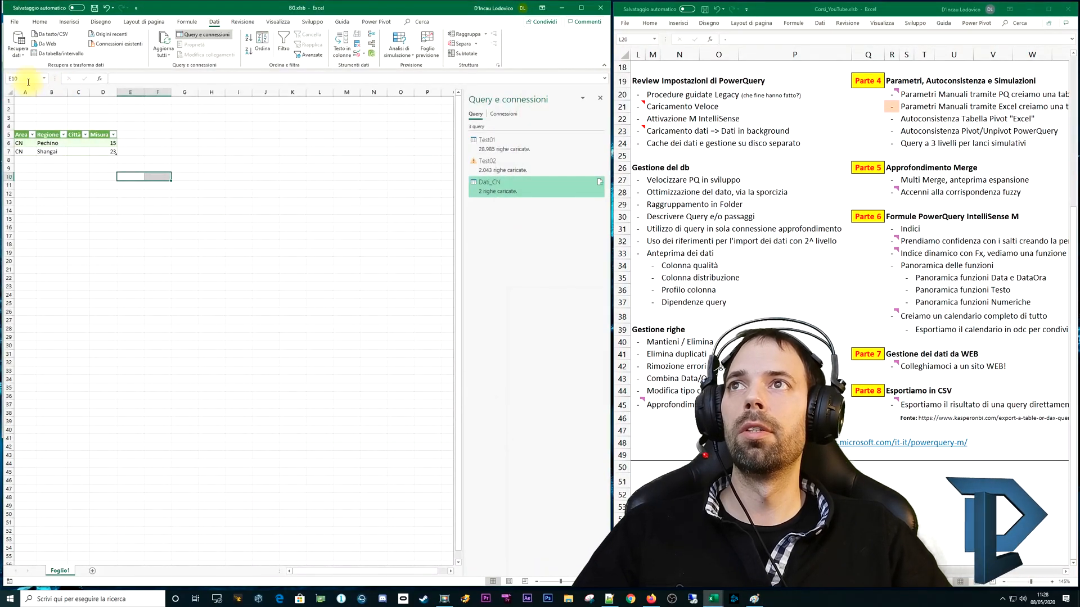
{"action": "left_click", "coordinate": [17, 45]}
{"action": "left_click", "coordinate": [55, 194]}
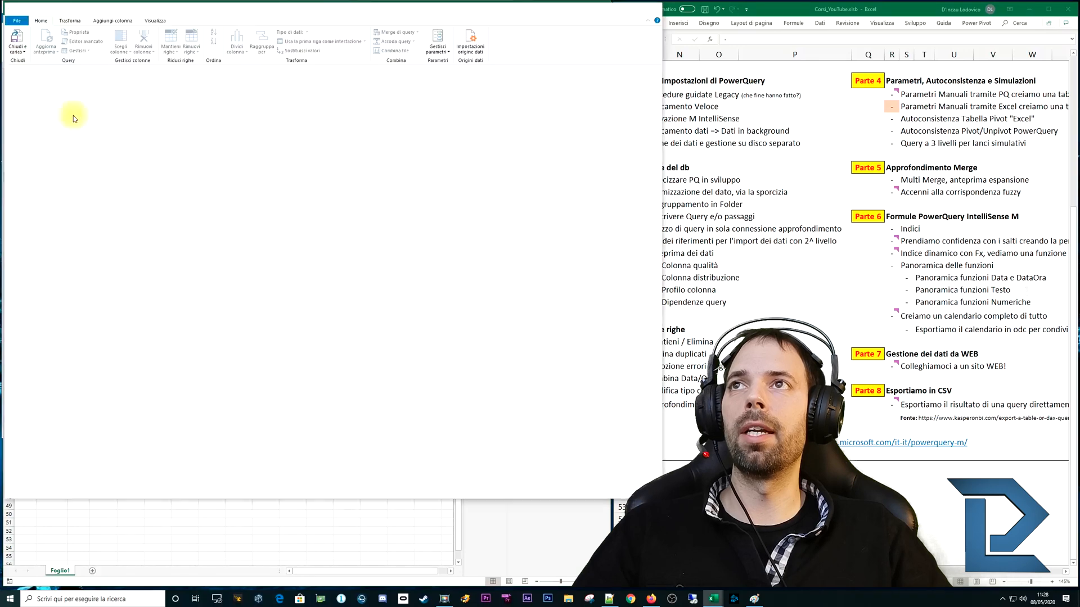
{"action": "left_click", "coordinate": [31, 101]}
{"action": "left_click", "coordinate": [47, 50]}
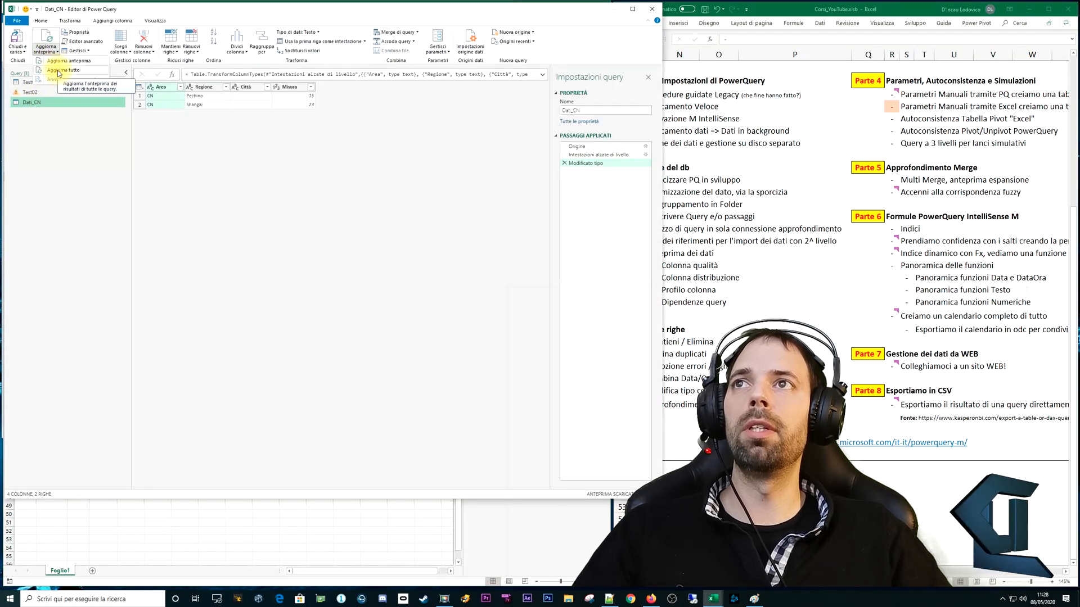
- Circle the whole query list in the Paint capture in red and move the Paint window slightly down
{"action": "left_click", "coordinate": [754, 599]}
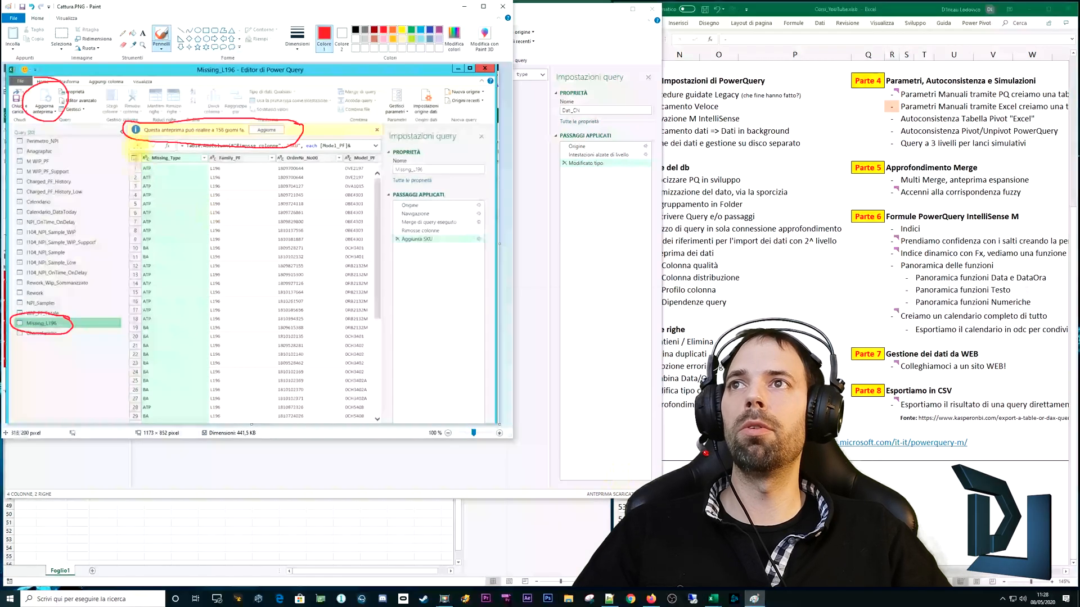
{"action": "left_click_drag", "start_coordinate": [100, 138], "coordinate": [63, 128]}
{"action": "mouse_move", "coordinate": [13, 169]}
{"action": "left_mouse_down"}
{"action": "mouse_move", "coordinate": [20, 281]}
{"action": "mouse_move", "coordinate": [72, 332]}
{"action": "mouse_move", "coordinate": [97, 178]}
{"action": "mouse_move", "coordinate": [51, 119]}
{"action": "left_mouse_up"}
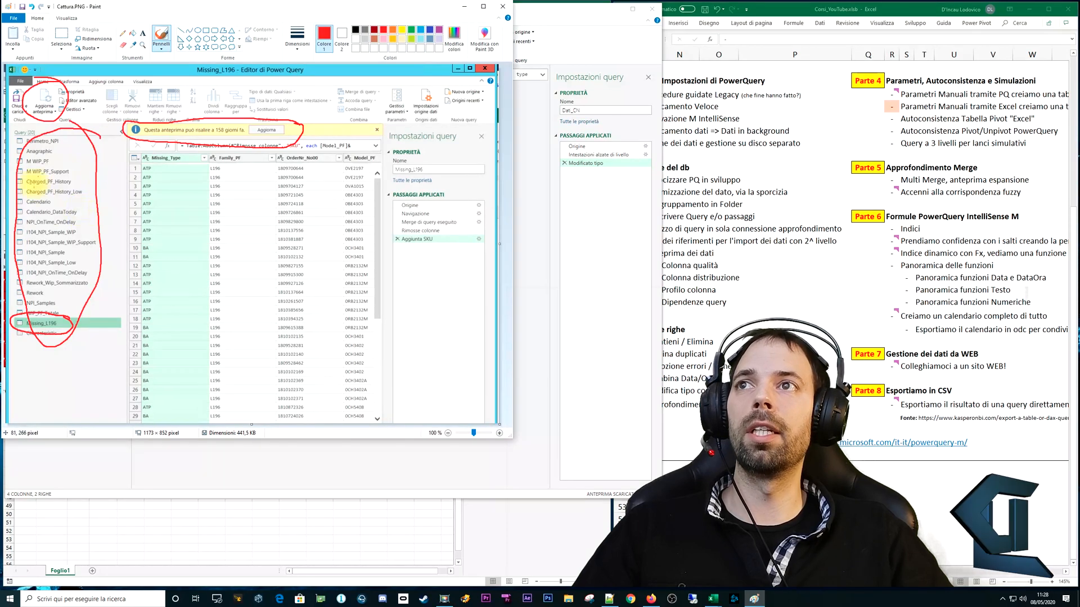
{"action": "left_click_drag", "start_coordinate": [384, 10], "coordinate": [386, 26]}
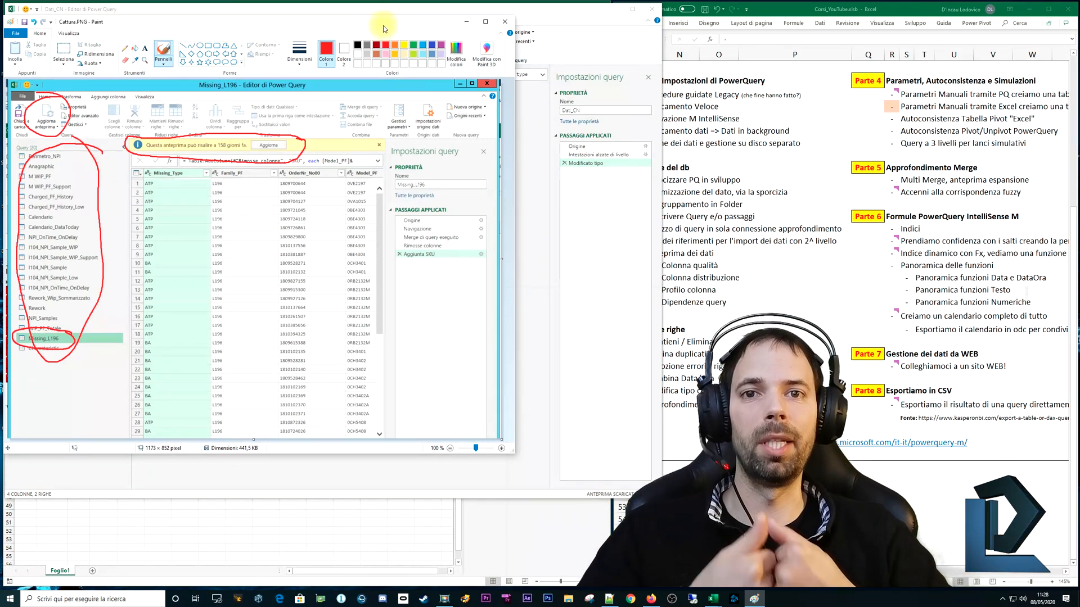
- Return to the Power Query editor and compare refreshing only the Dati_CN preview with refreshing all previews
{"action": "left_click", "coordinate": [422, 8]}
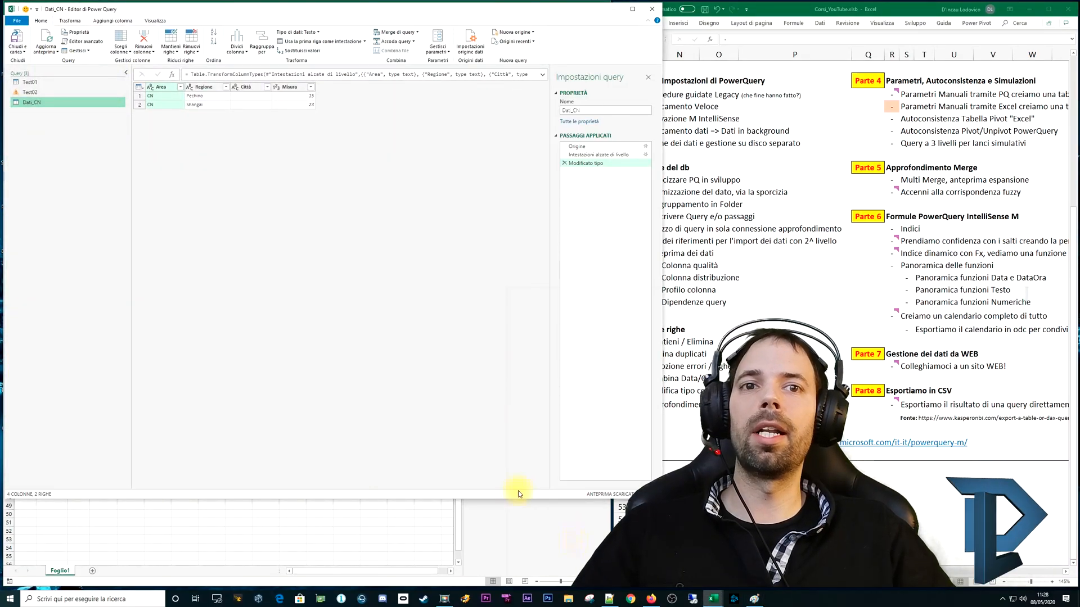
{"action": "left_click", "coordinate": [47, 50]}
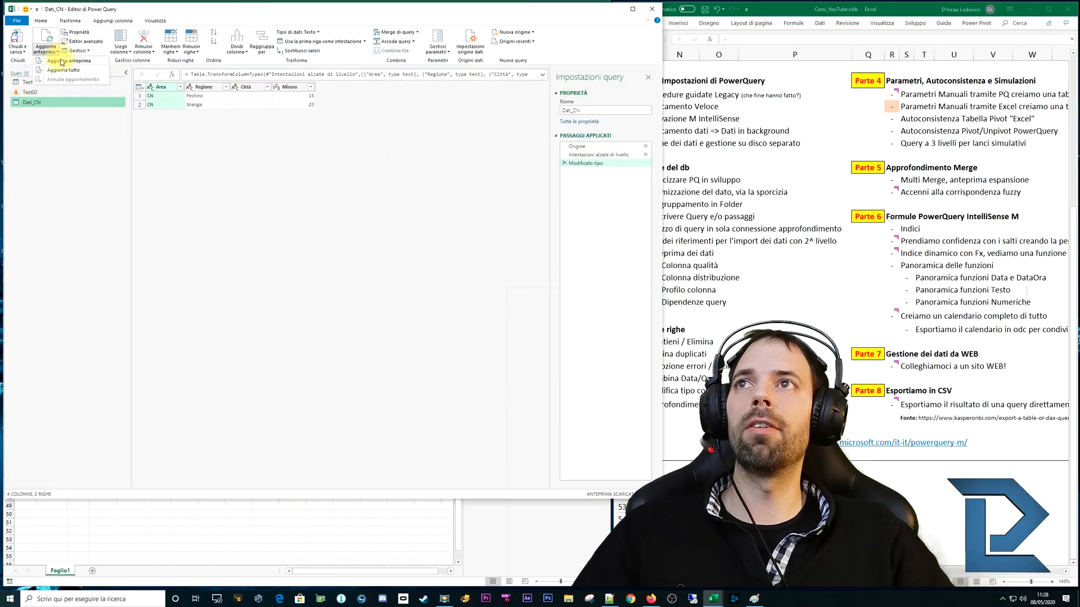
{"action": "left_click", "coordinate": [36, 105]}
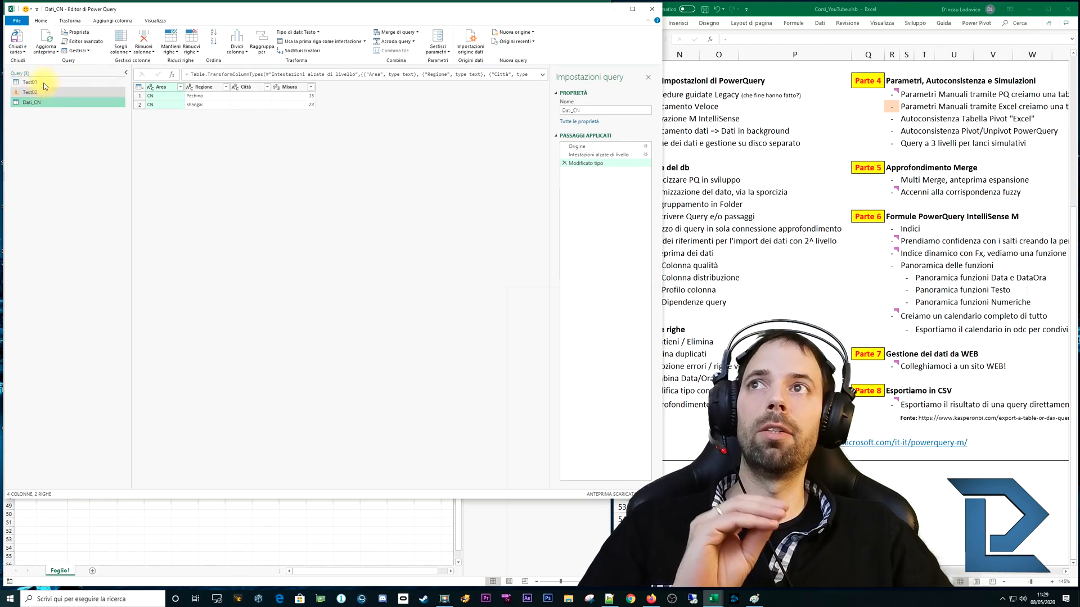
- In the Paint capture, mark the "Merge di query eseguito" step and the NPI_Samples and Missing_L196 queries in red
{"action": "left_click", "coordinate": [754, 599]}
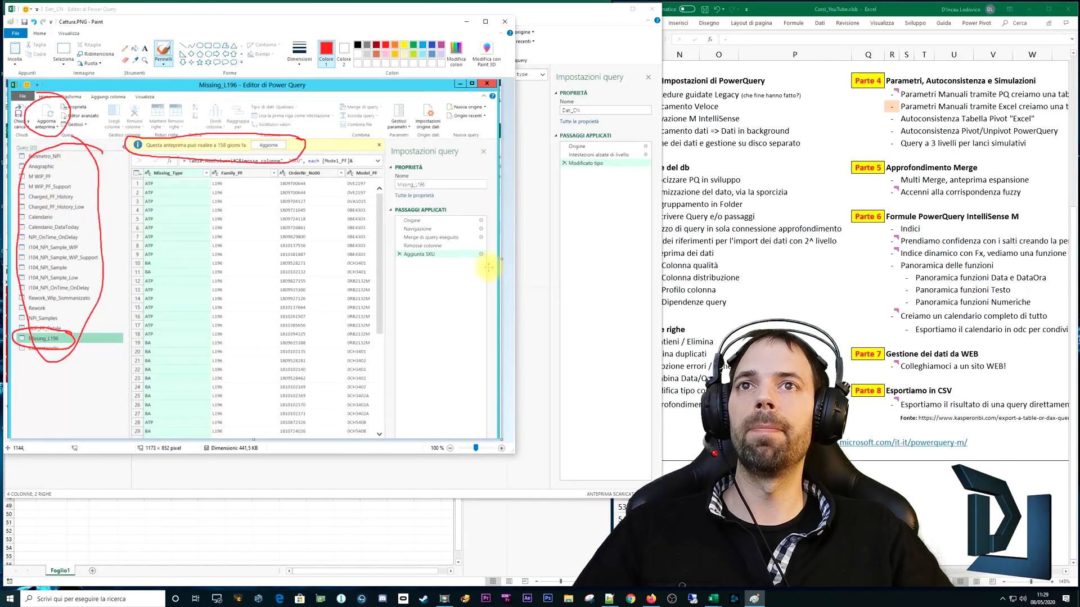
{"action": "left_click_drag", "start_coordinate": [420, 232], "coordinate": [415, 243]}
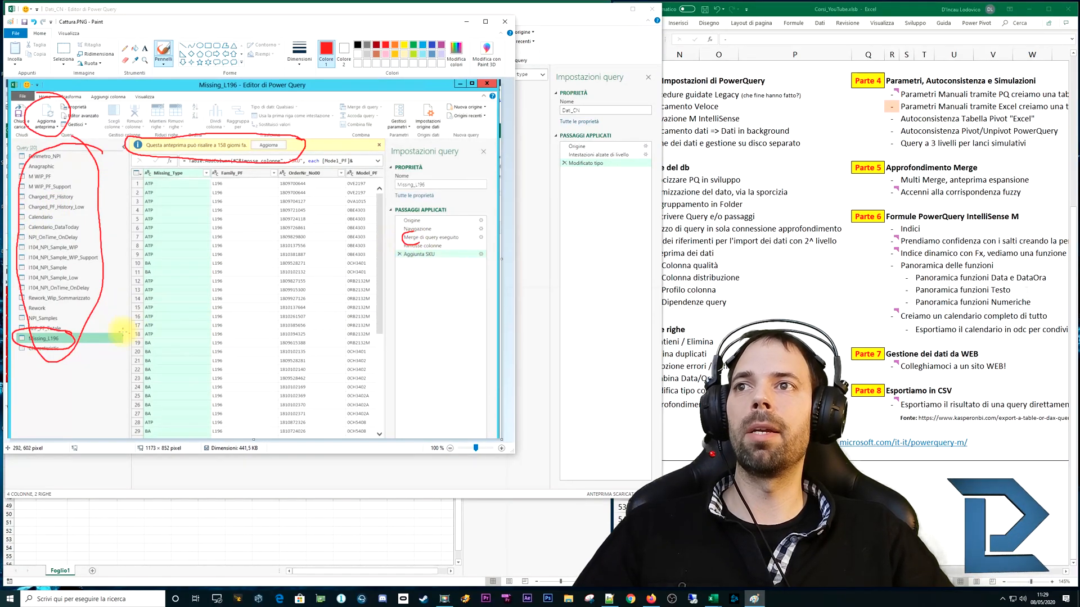
{"action": "mouse_move", "coordinate": [61, 316]}
{"action": "left_mouse_down"}
{"action": "mouse_move", "coordinate": [24, 310]}
{"action": "mouse_move", "coordinate": [48, 324]}
{"action": "mouse_move", "coordinate": [61, 317]}
{"action": "mouse_move", "coordinate": [62, 338]}
{"action": "left_mouse_up"}
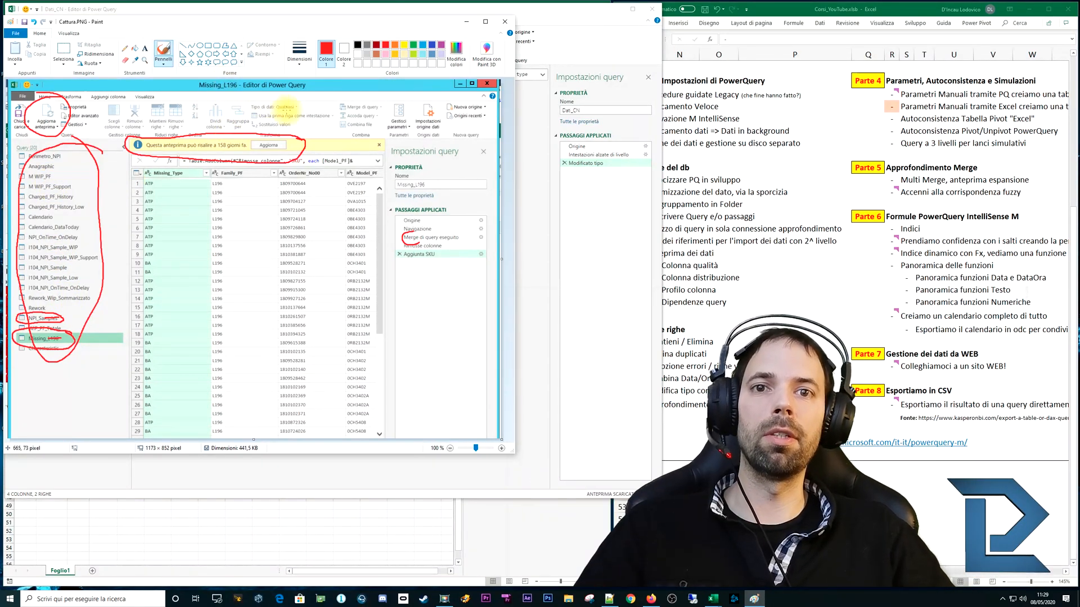
- Reread the background data note in the course outline and select the item "Cache dei dati e gestione su disco separato"
{"action": "left_click", "coordinate": [768, 206]}
{"action": "mouse_move", "coordinate": [642, 126]}
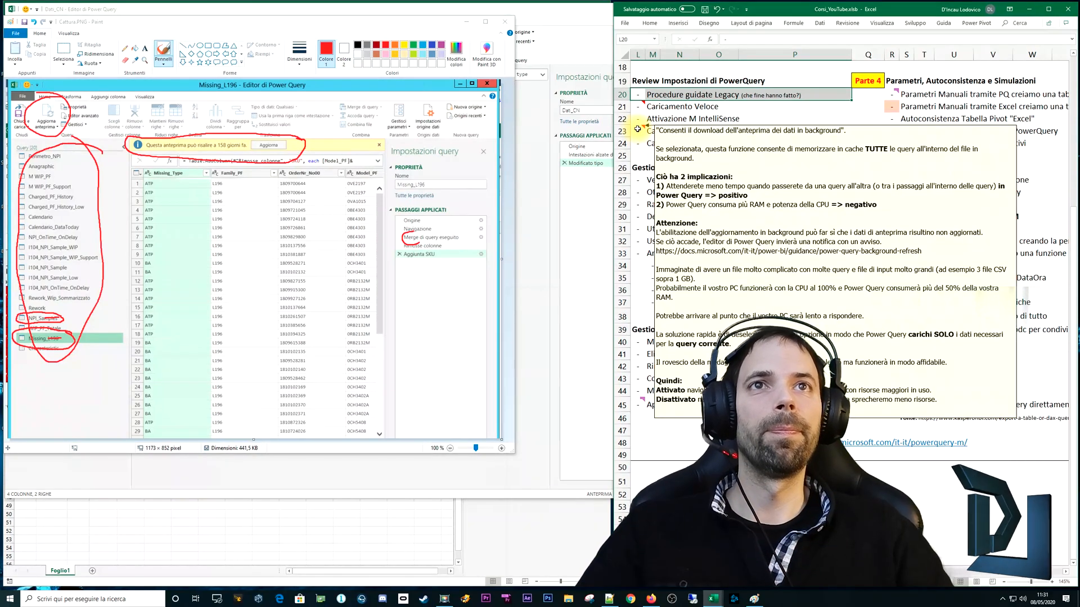
{"action": "left_click", "coordinate": [684, 145]}
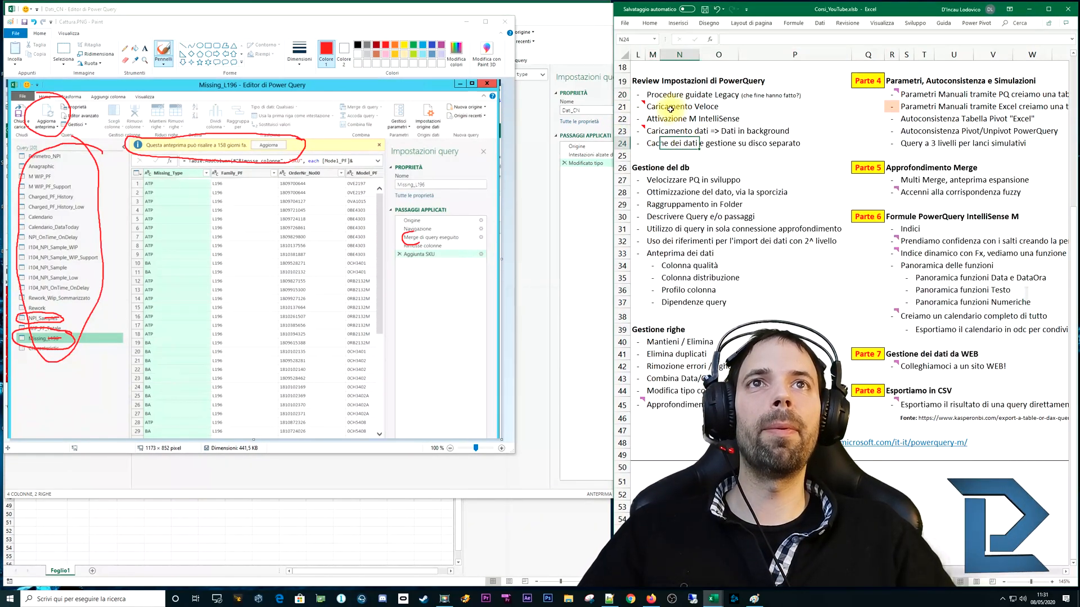
{"action": "left_click_drag", "start_coordinate": [638, 145], "coordinate": [718, 145]}
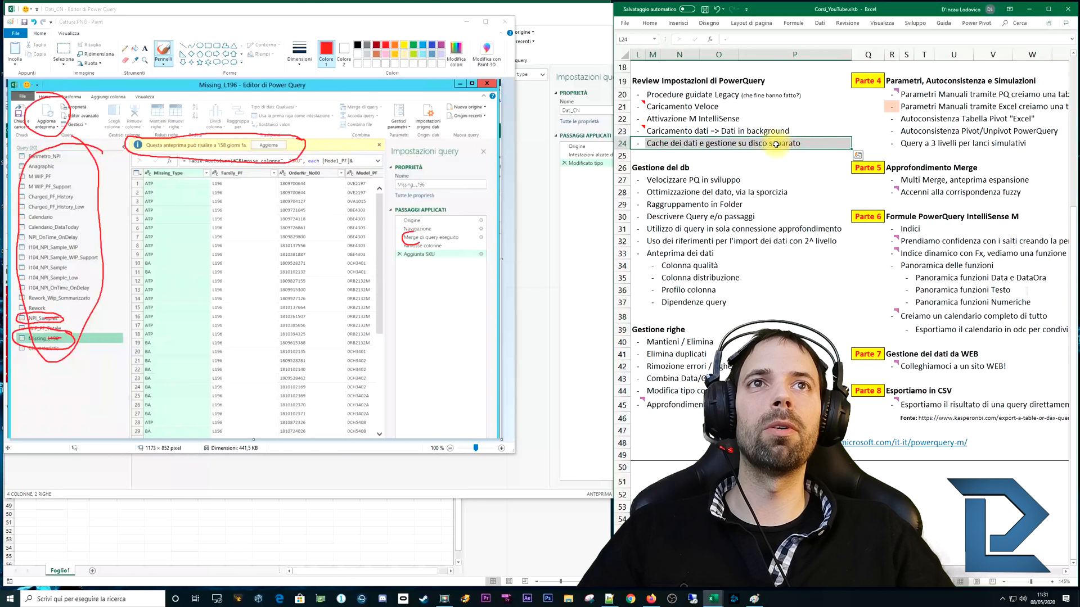
- Minimize the Paint window and close the Power Query editor, returning to cell A3 of the BG.xlsb worksheet
{"action": "left_click", "coordinate": [466, 22]}
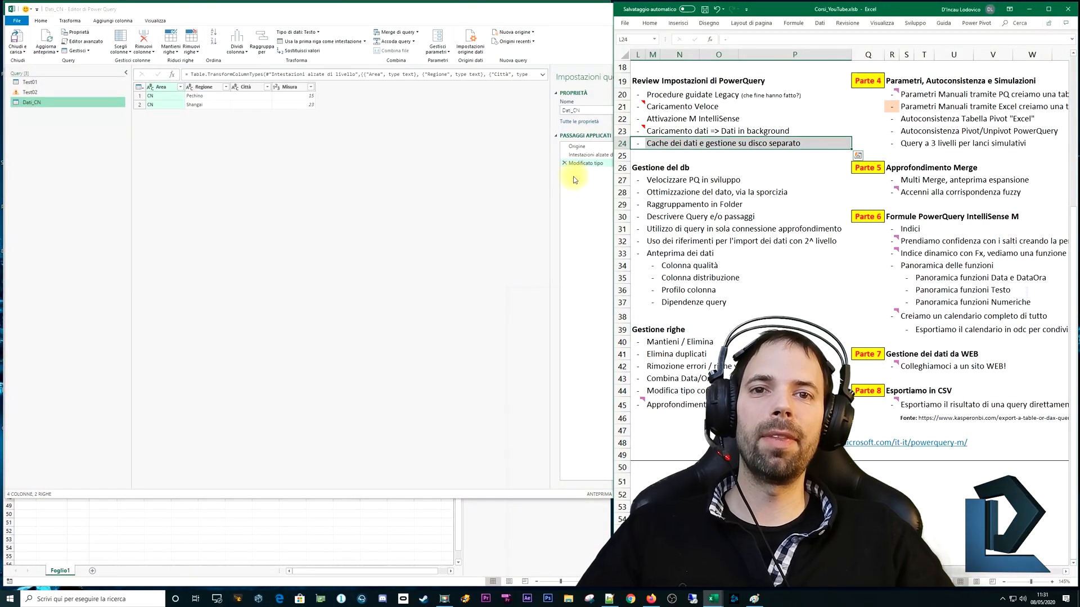
{"action": "left_click", "coordinate": [483, 162]}
{"action": "left_click", "coordinate": [650, 9]}
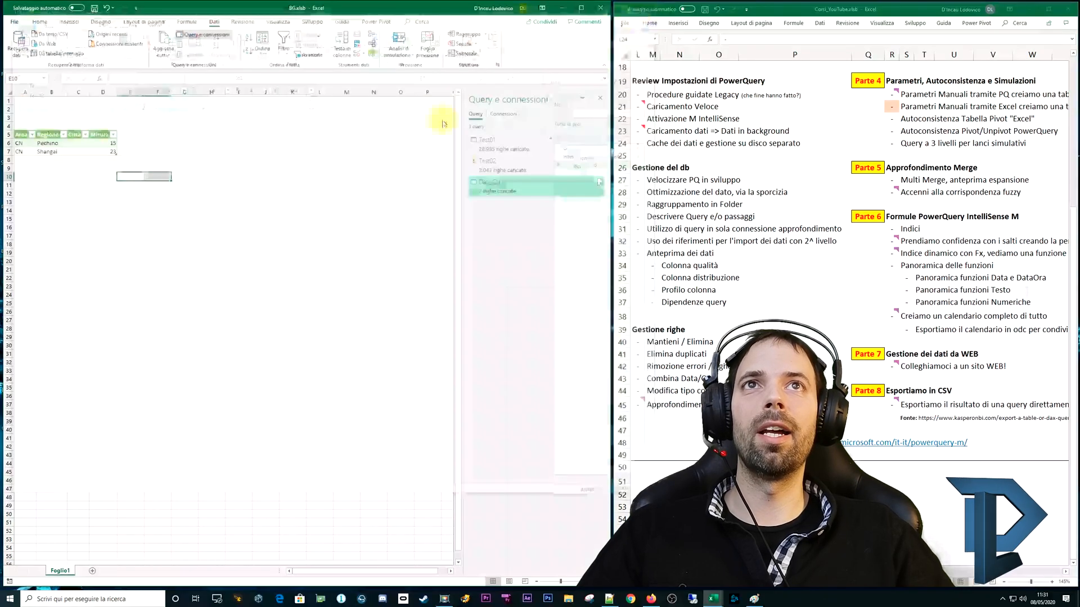
{"action": "left_click", "coordinate": [27, 116]}
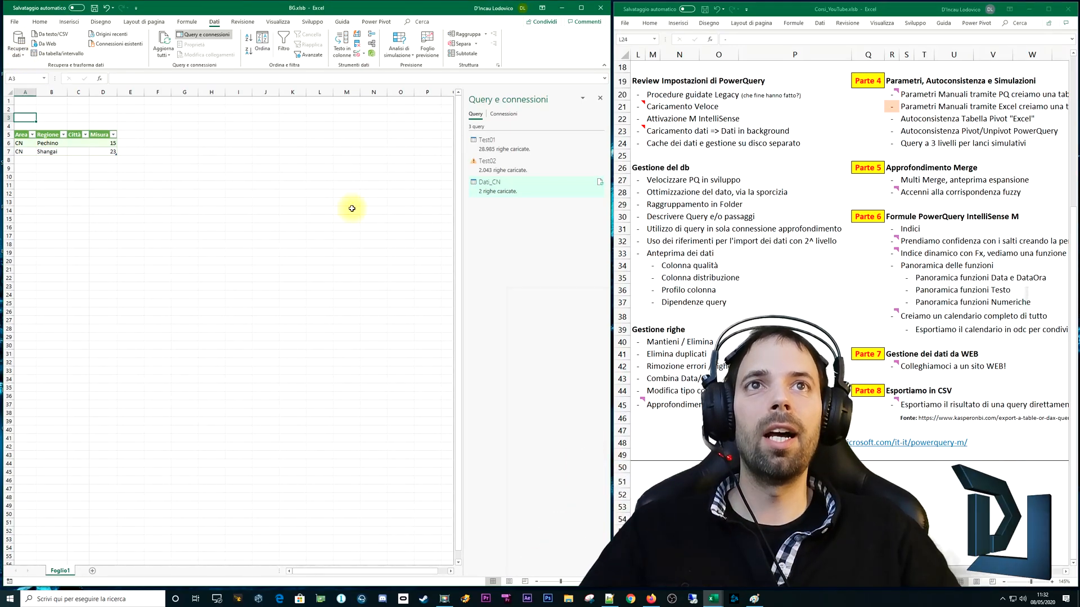
- Examine the data cache management options in the global query data loading settings and close the dialog
{"action": "left_click_drag", "start_coordinate": [652, 144], "coordinate": [762, 149]}
{"action": "left_click", "coordinate": [18, 46]}
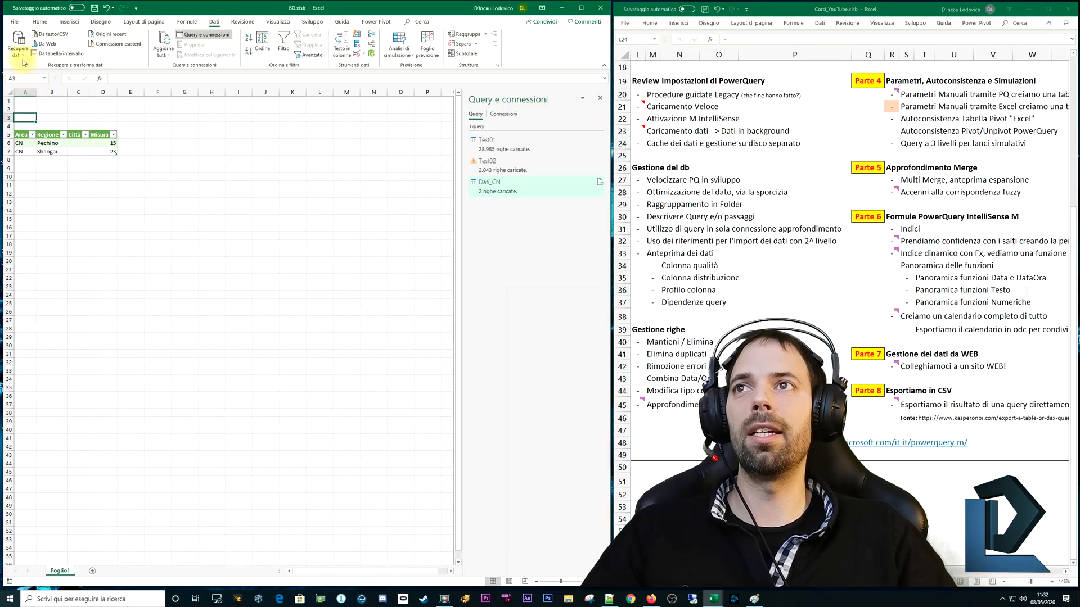
{"action": "left_click", "coordinate": [18, 46]}
{"action": "left_click", "coordinate": [52, 219]}
{"action": "left_click", "coordinate": [17, 52]}
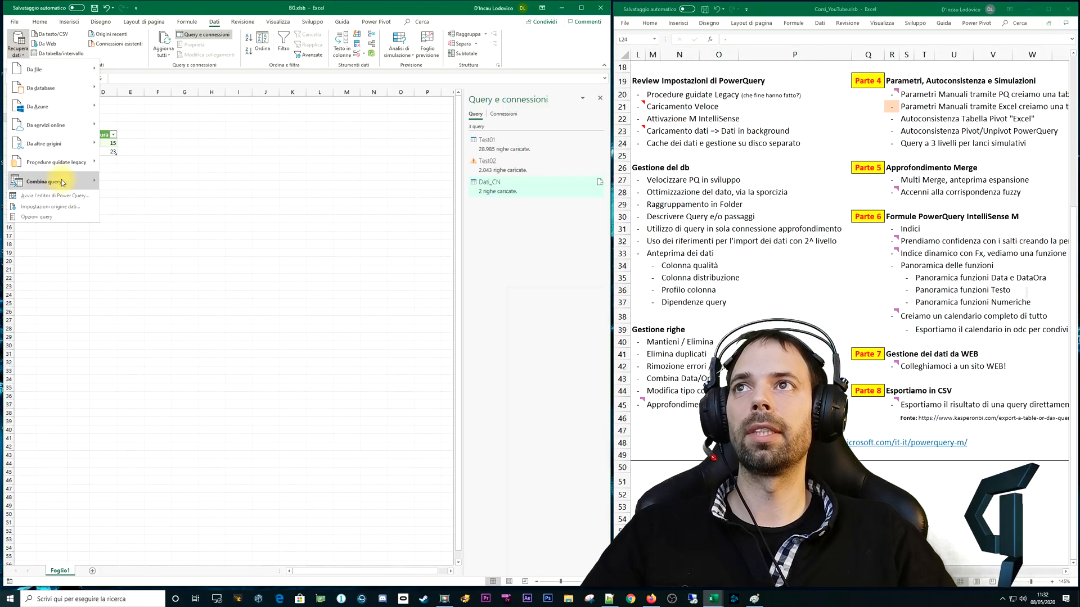
{"action": "left_click", "coordinate": [54, 217]}
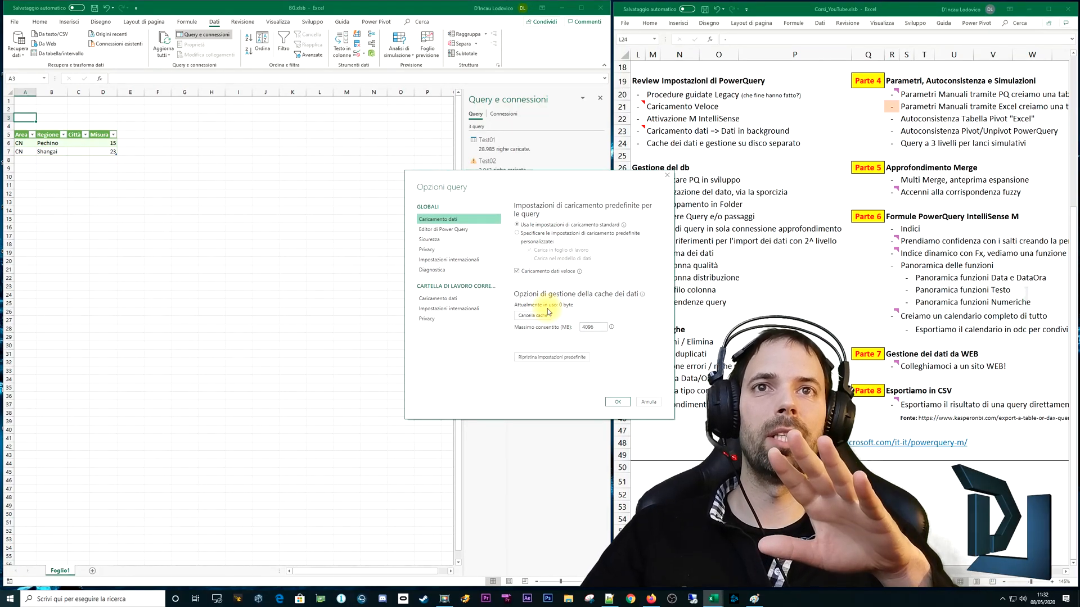
{"action": "left_click", "coordinate": [617, 401]}
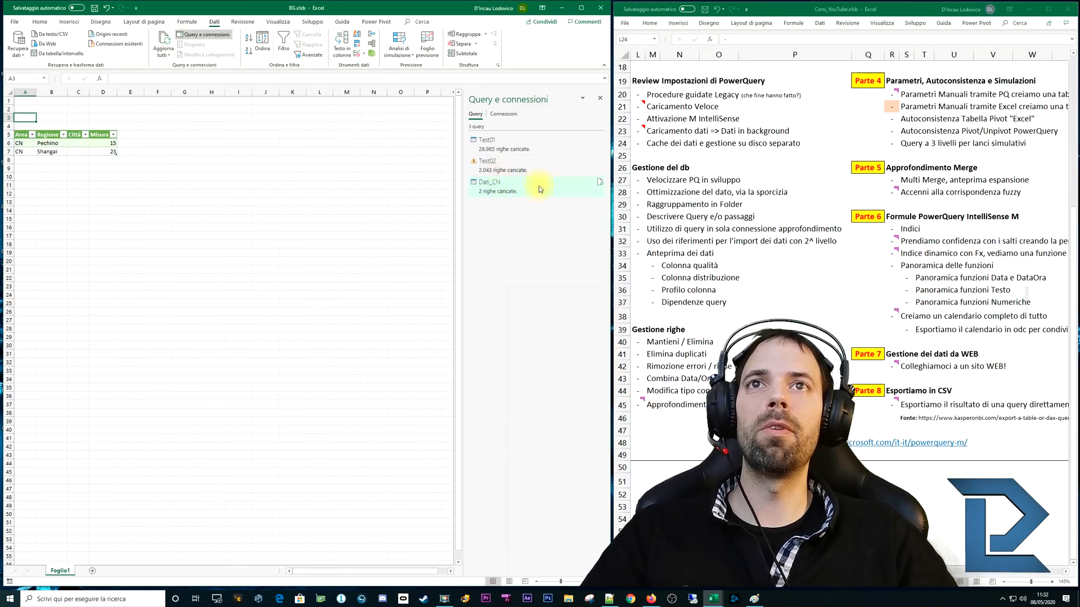
- Switch to File Explorer and examine the local disk (C:) and the Dati (D:) drive in Questo PC
{"action": "mouse_move", "coordinate": [497, 189]}
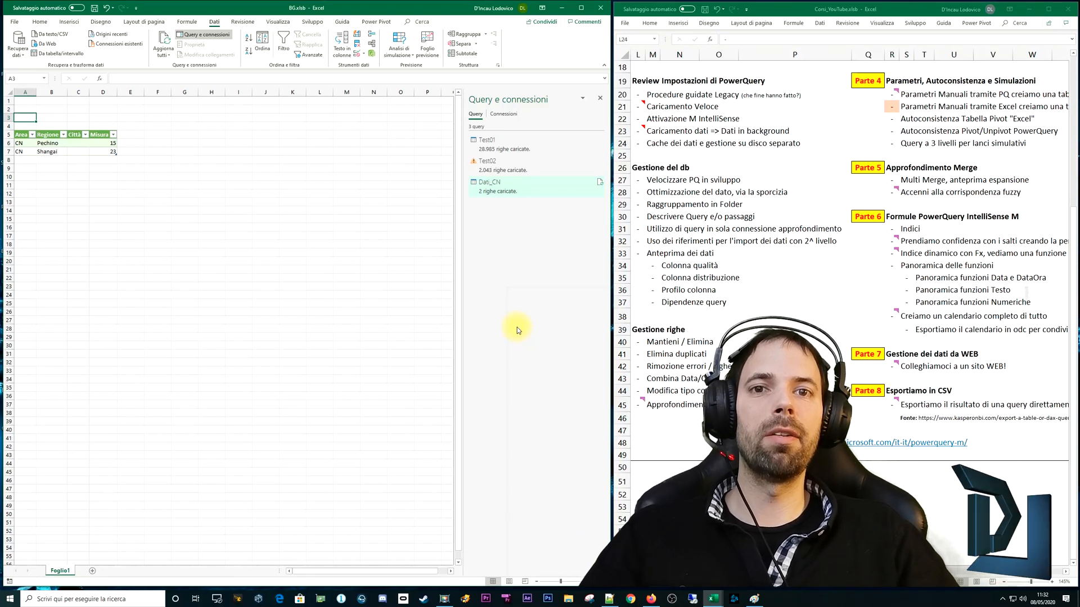
{"action": "left_click", "coordinate": [568, 598]}
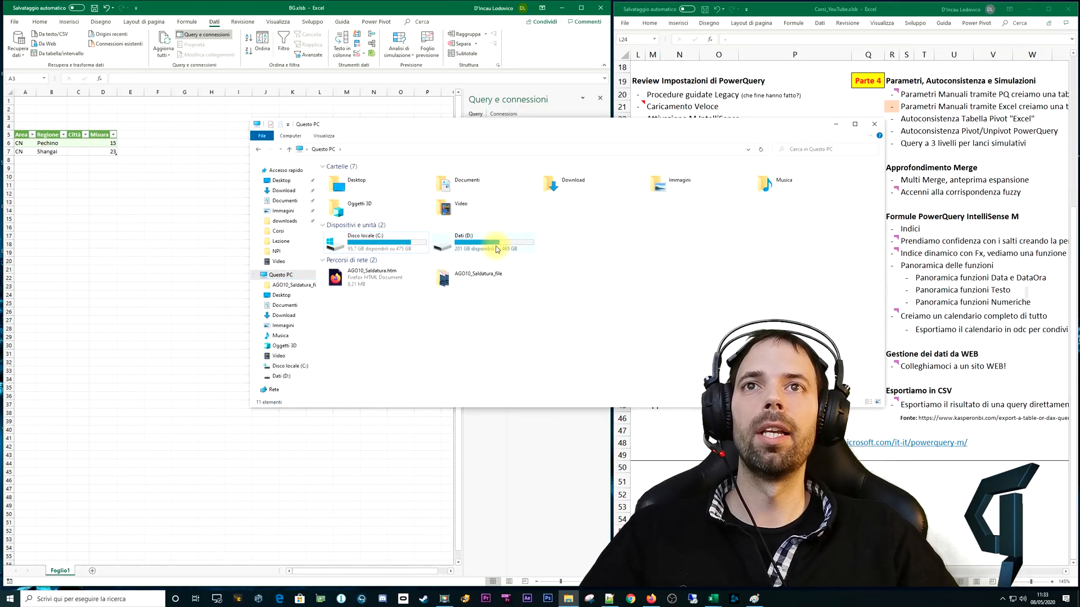
{"action": "left_click", "coordinate": [368, 248]}
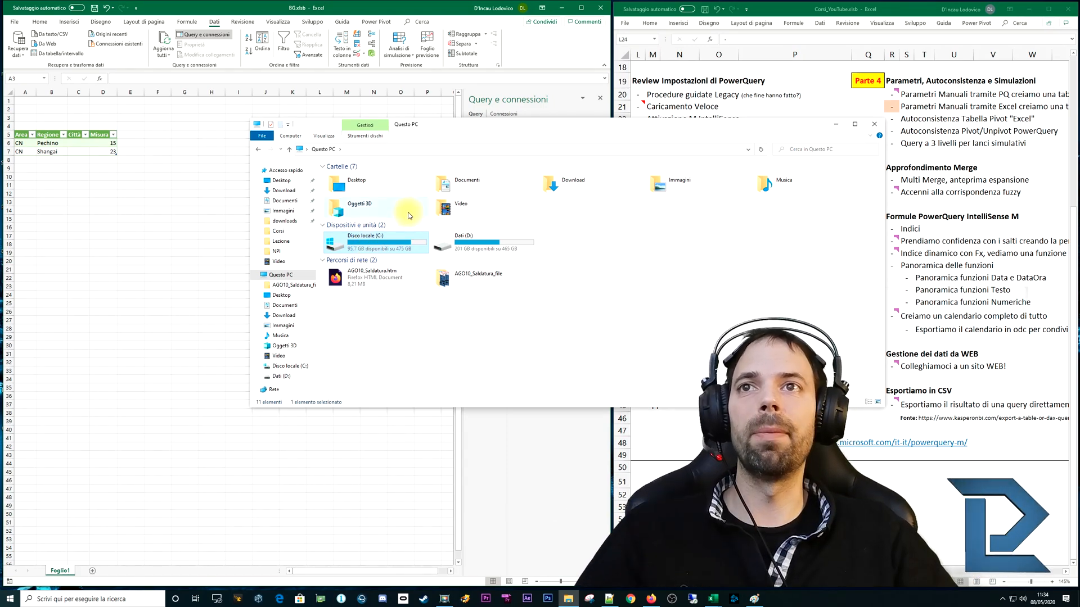
{"action": "left_click", "coordinate": [277, 274]}
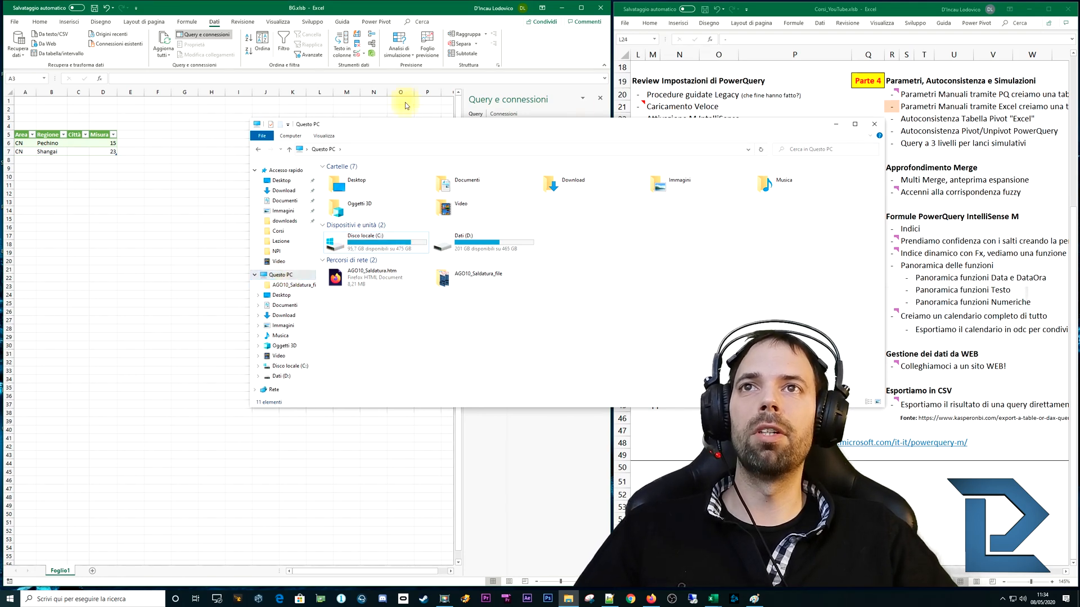
- Open the computer's properties, go to the advanced system settings and bring up the environment variables
{"action": "right_click", "coordinate": [284, 277]}
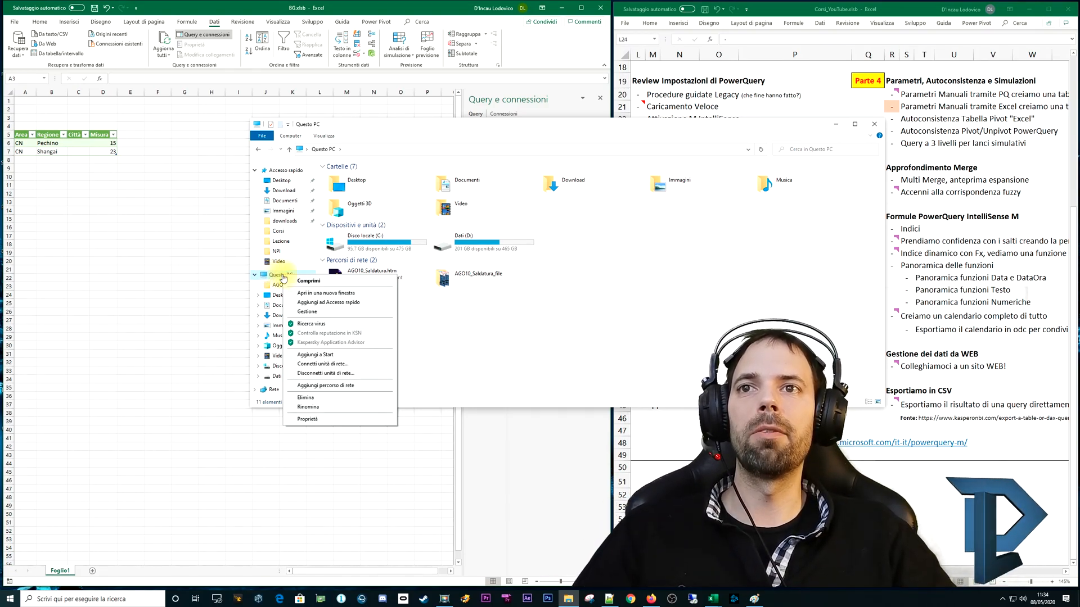
{"action": "left_click", "coordinate": [317, 420]}
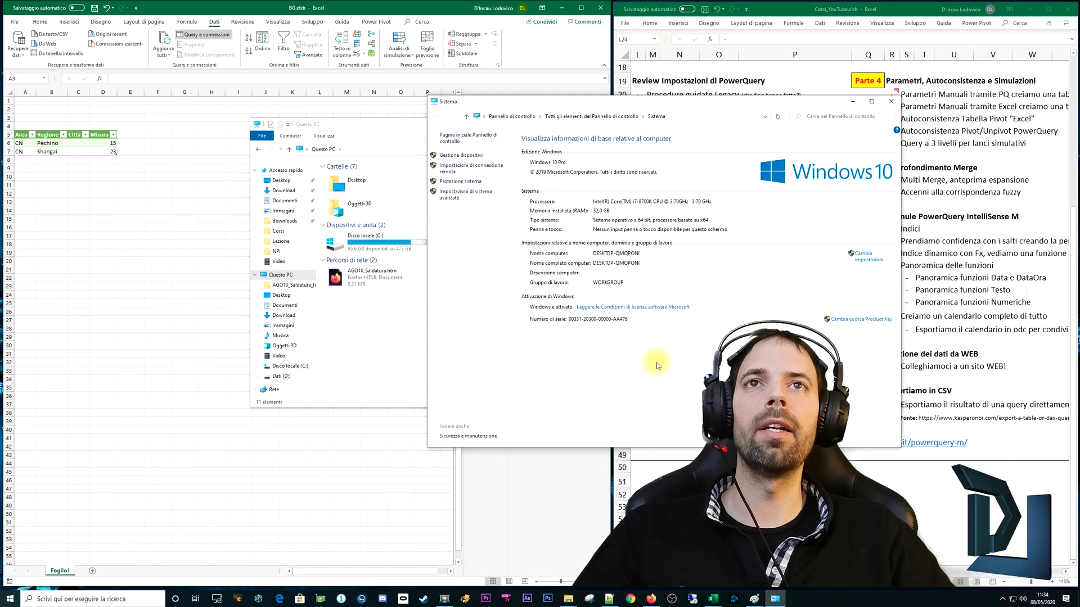
{"action": "left_click_drag", "start_coordinate": [691, 97], "coordinate": [544, 78]}
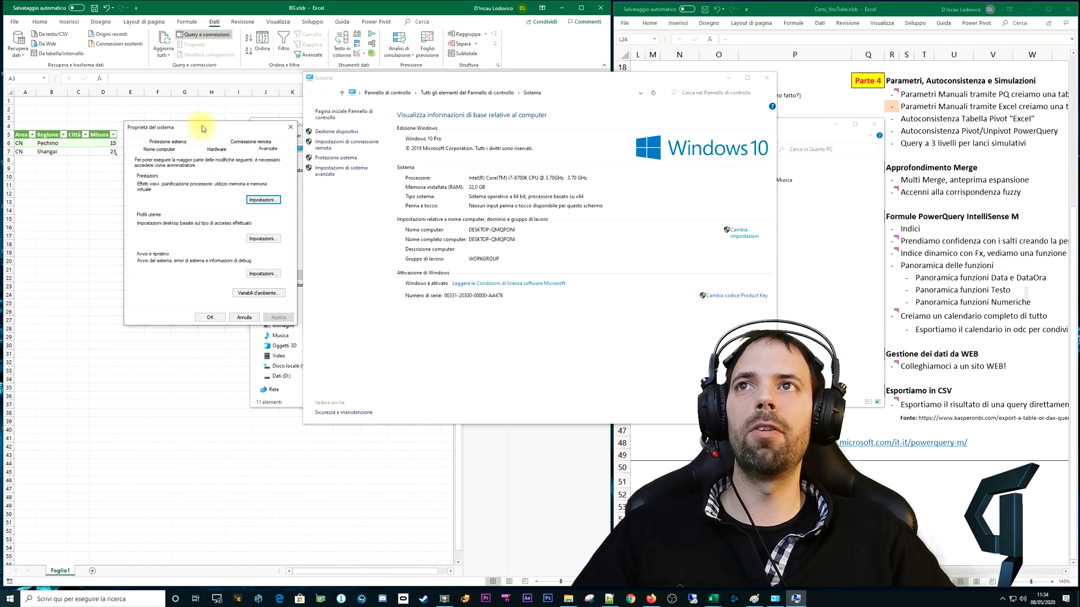
{"action": "left_click_drag", "start_coordinate": [199, 128], "coordinate": [365, 99]}
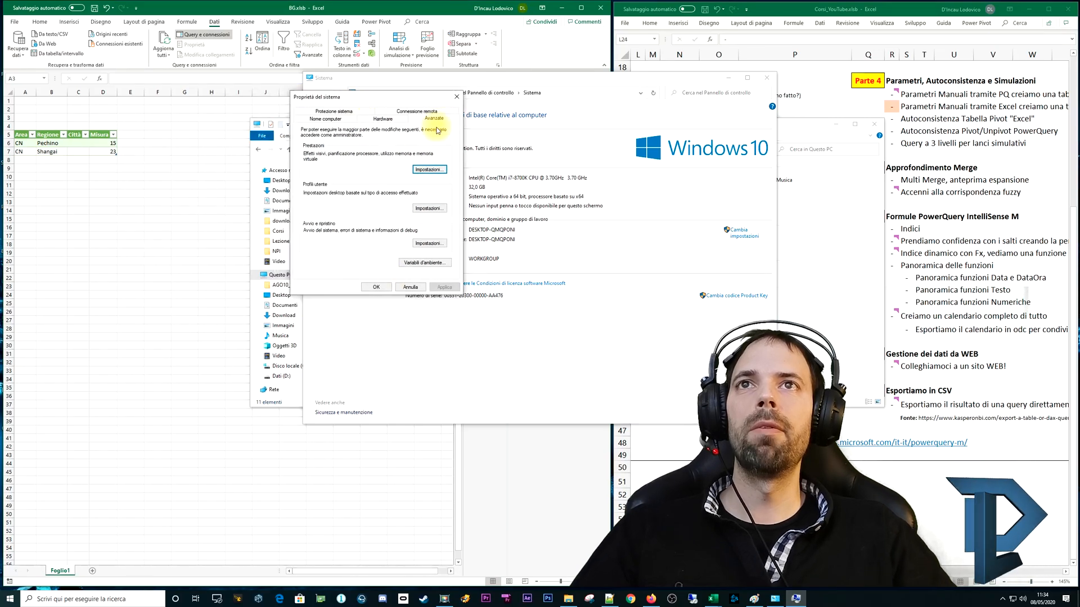
{"action": "left_click", "coordinate": [420, 264]}
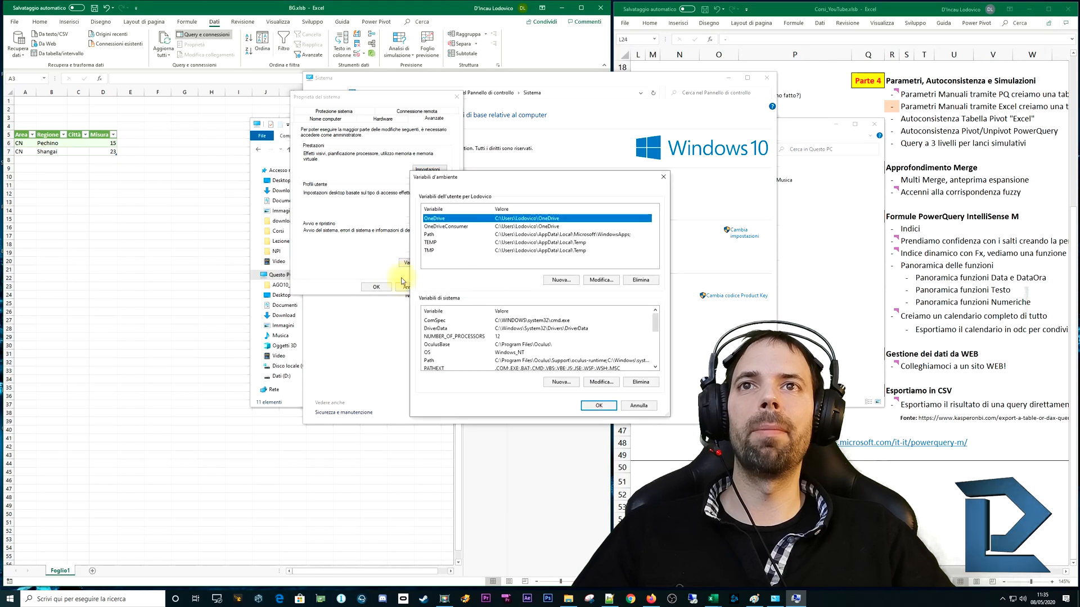
{"action": "left_click_drag", "start_coordinate": [528, 184], "coordinate": [419, 113]}
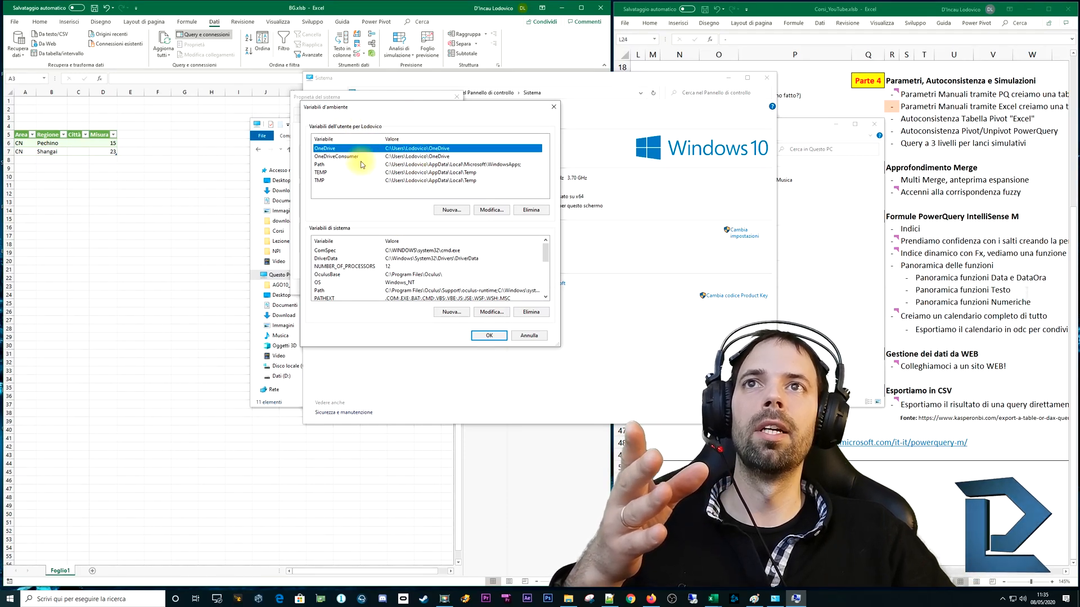
- Inspect the user variables TEMP and TMP, opening TMP's definition to examine the %USERPROFILE% part of its path
{"action": "left_click", "coordinate": [441, 174]}
{"action": "left_click", "coordinate": [439, 181]}
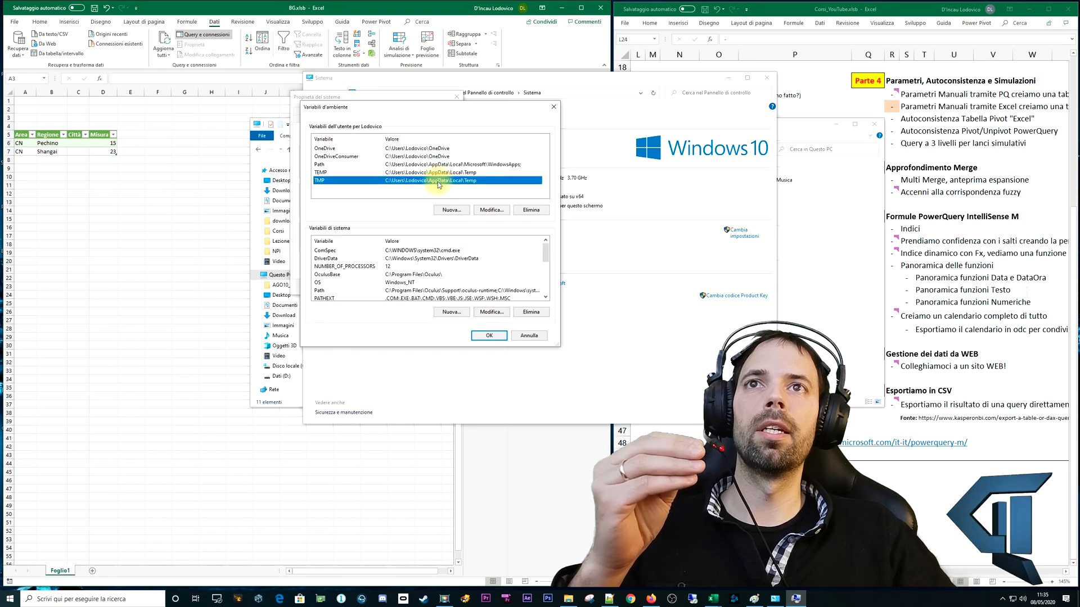
{"action": "left_click", "coordinate": [439, 173]}
{"action": "left_click", "coordinate": [437, 181]}
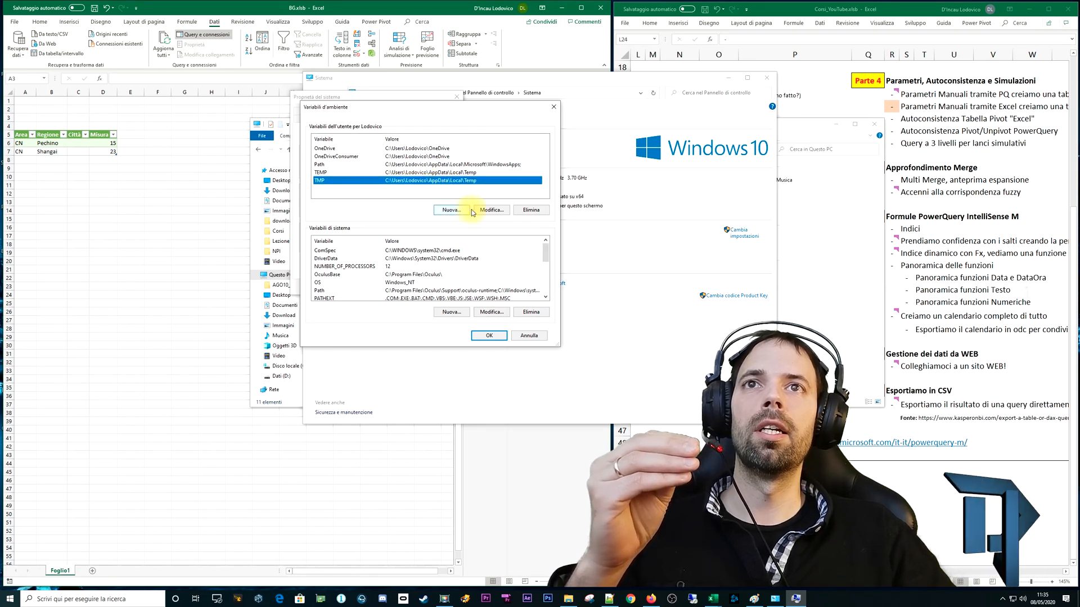
{"action": "left_click", "coordinate": [491, 210]}
{"action": "left_click", "coordinate": [490, 300]}
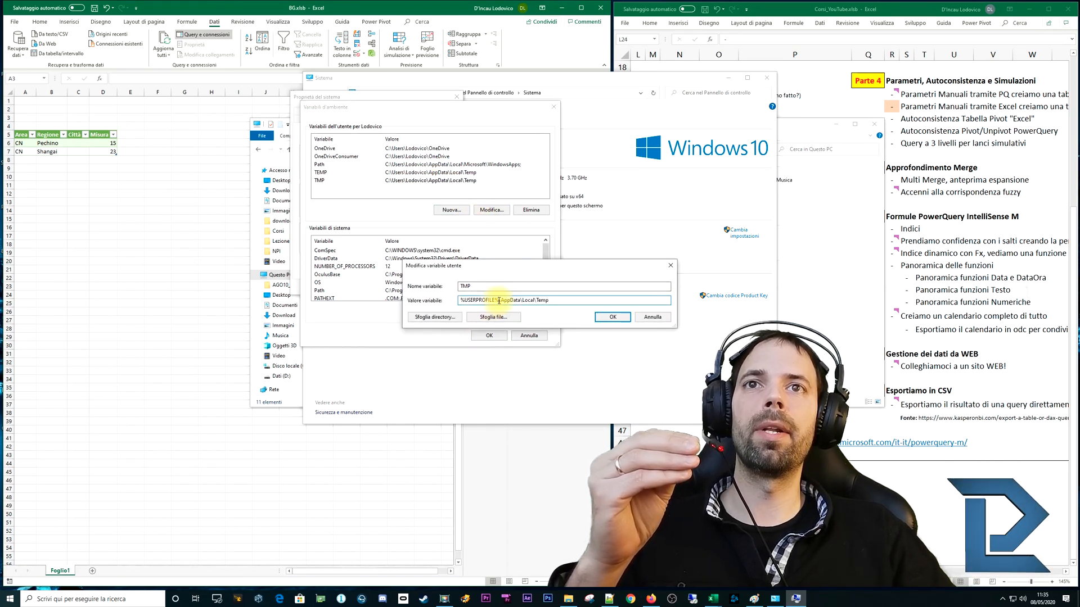
{"action": "left_click_drag", "start_coordinate": [499, 300], "coordinate": [454, 298]}
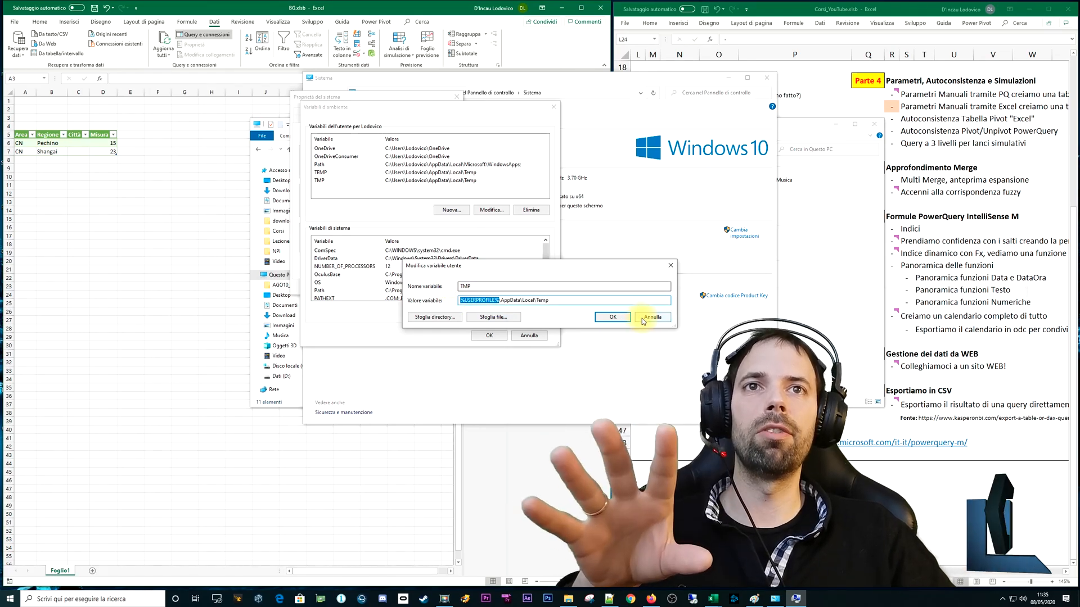
{"action": "left_click", "coordinate": [612, 317]}
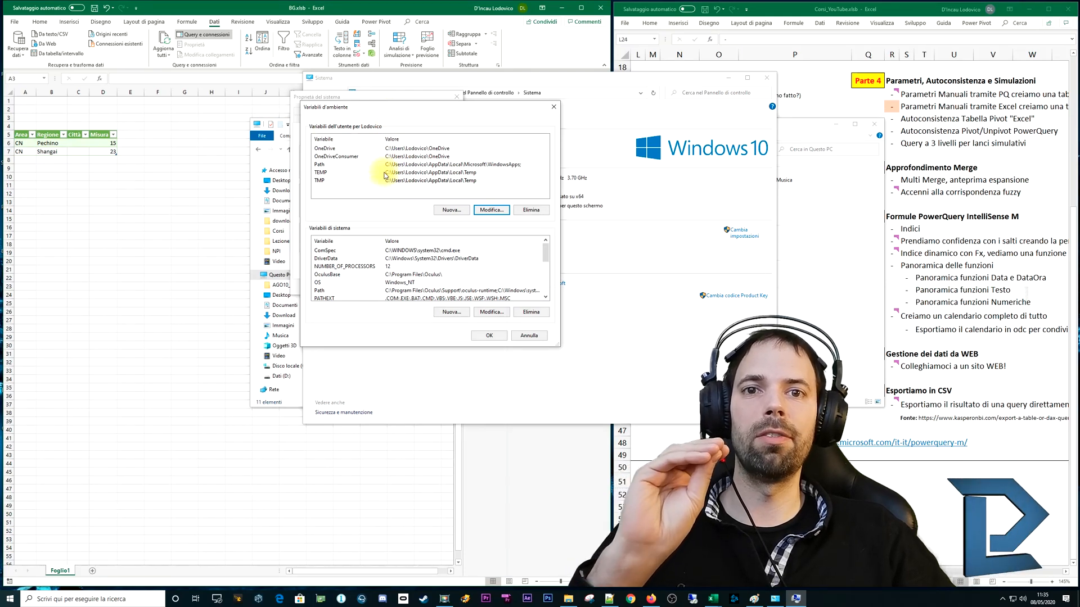
- Examine the TEMP and TMP system variables and compare them with the user variables of the same name
{"action": "scroll", "coordinate": [374, 278], "scroll_direction": "down", "scroll_amount": 4}
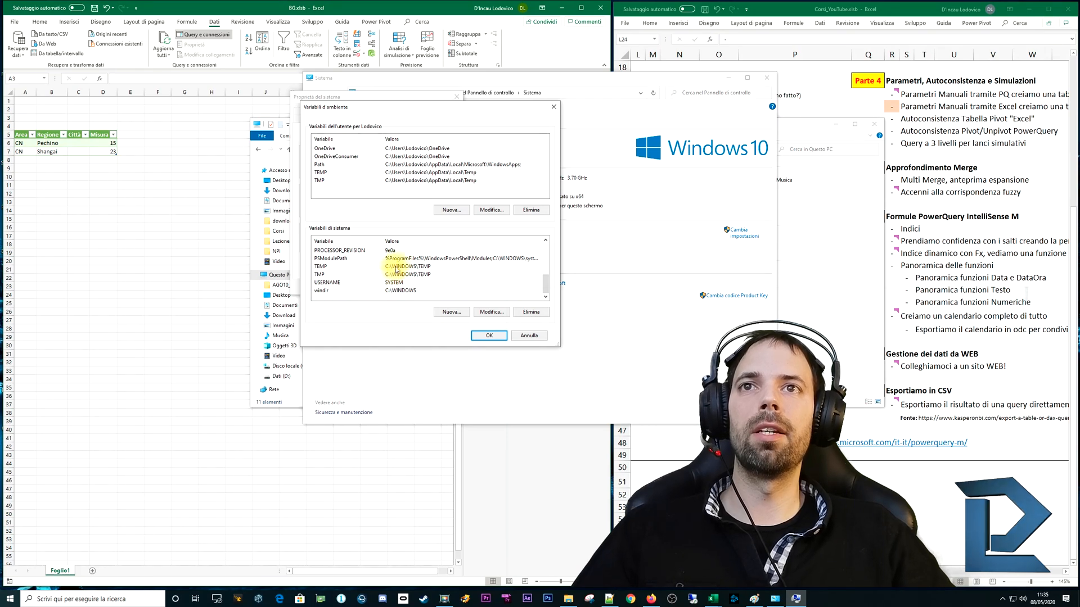
{"action": "left_click", "coordinate": [396, 266]}
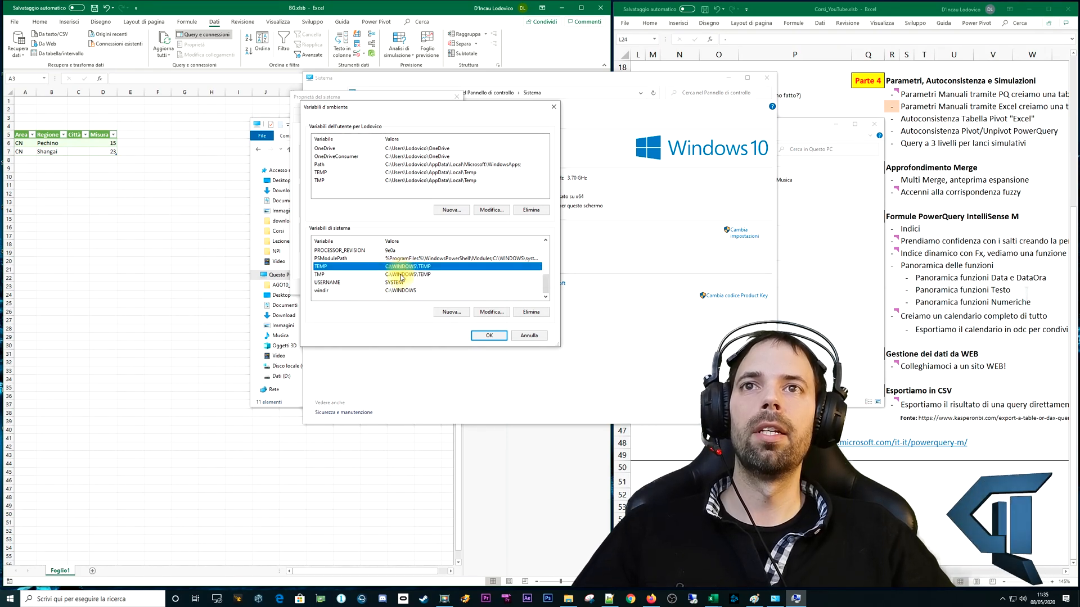
{"action": "left_click", "coordinate": [401, 275]}
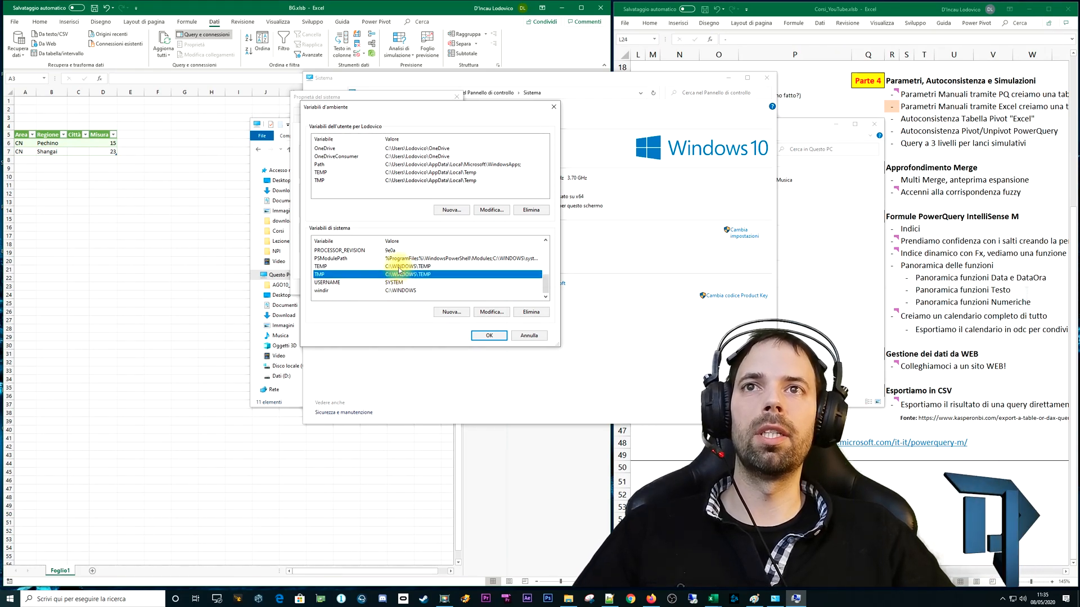
{"action": "left_click", "coordinate": [399, 267]}
{"action": "left_click", "coordinate": [400, 274]}
{"action": "left_click", "coordinate": [400, 266]}
{"action": "left_click", "coordinate": [401, 275]}
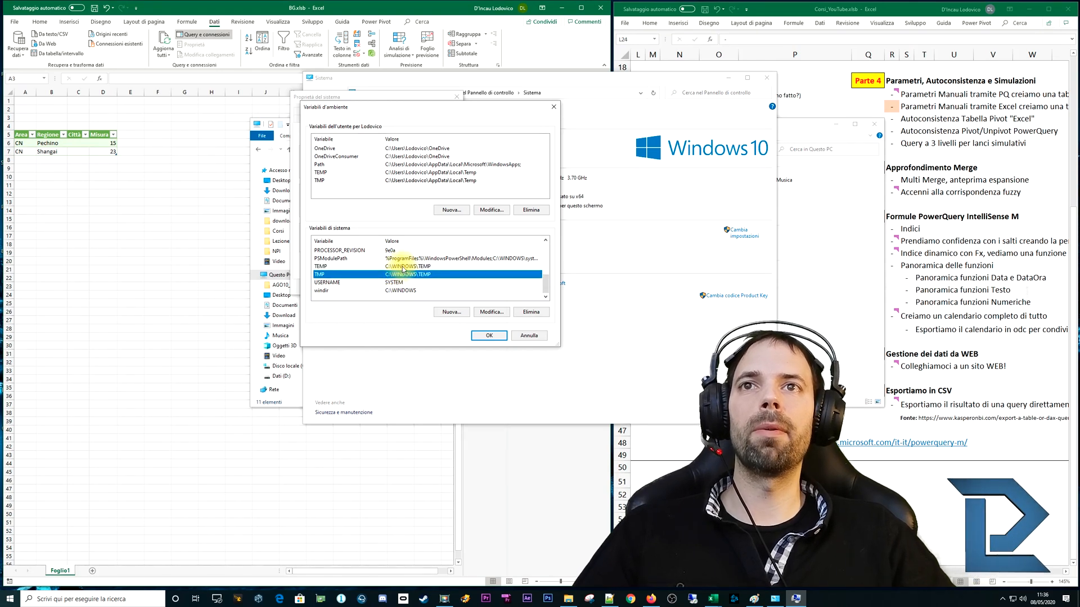
{"action": "left_click", "coordinate": [402, 266]}
{"action": "left_click", "coordinate": [401, 275]}
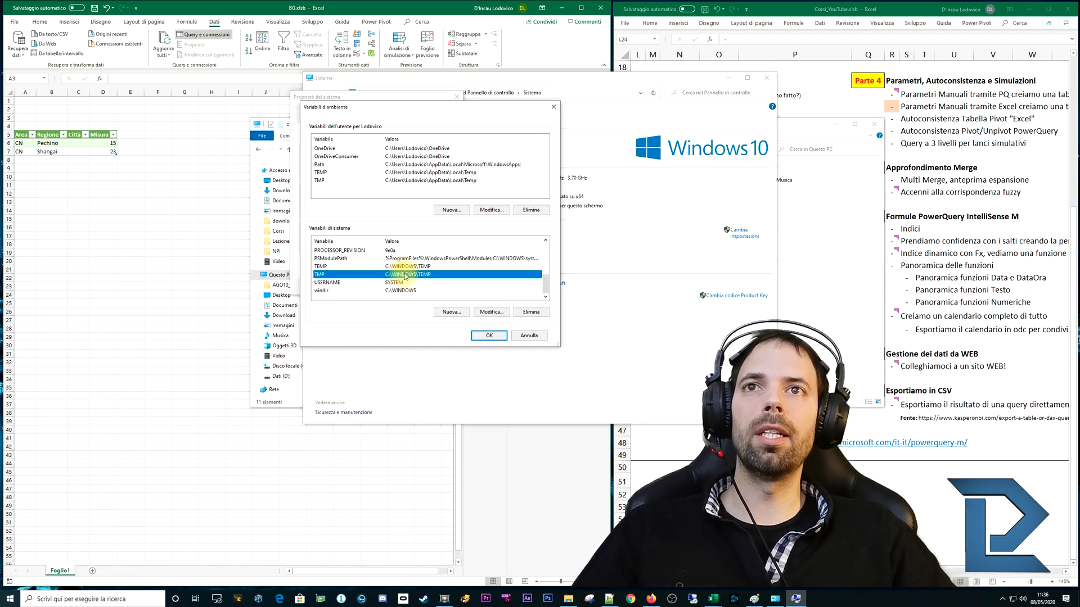
{"action": "left_click", "coordinate": [405, 266]}
{"action": "left_click", "coordinate": [406, 274]}
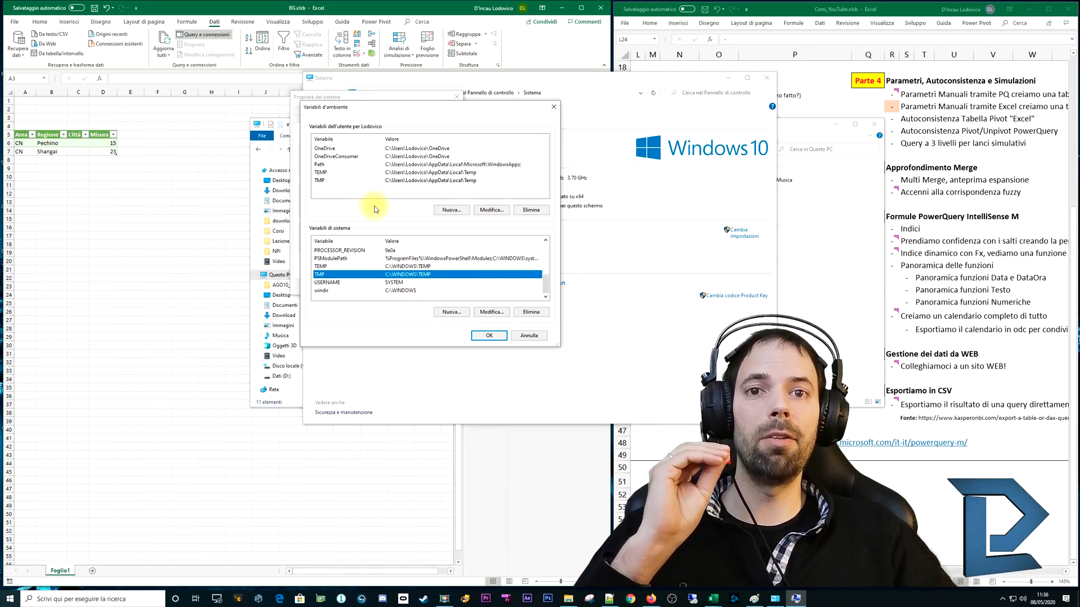
{"action": "left_click", "coordinate": [399, 267]}
{"action": "left_click", "coordinate": [400, 274]}
{"action": "left_click", "coordinate": [400, 267]}
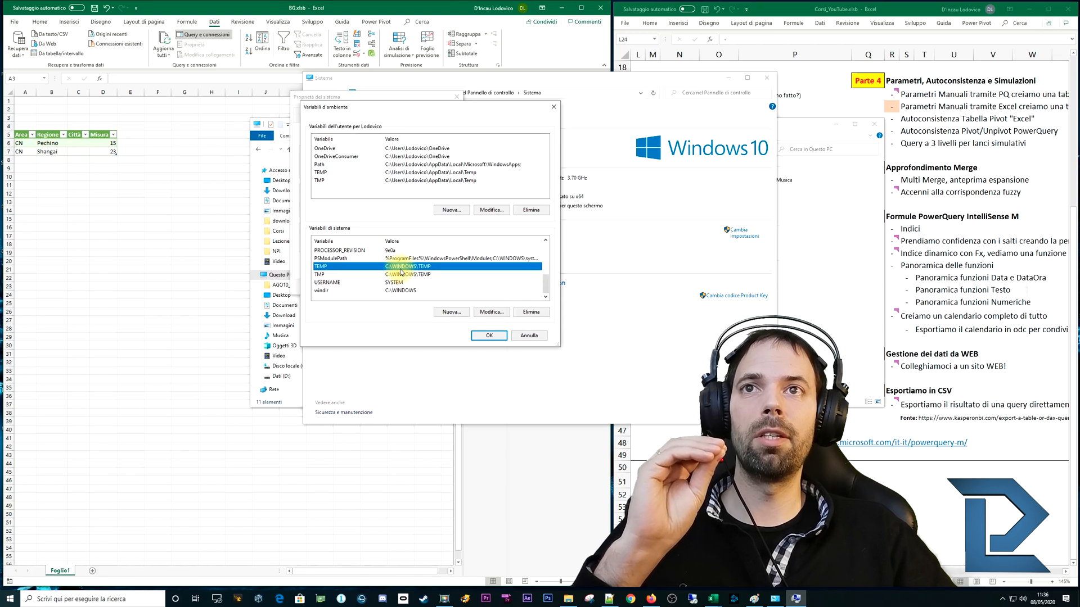
{"action": "left_click", "coordinate": [401, 275]}
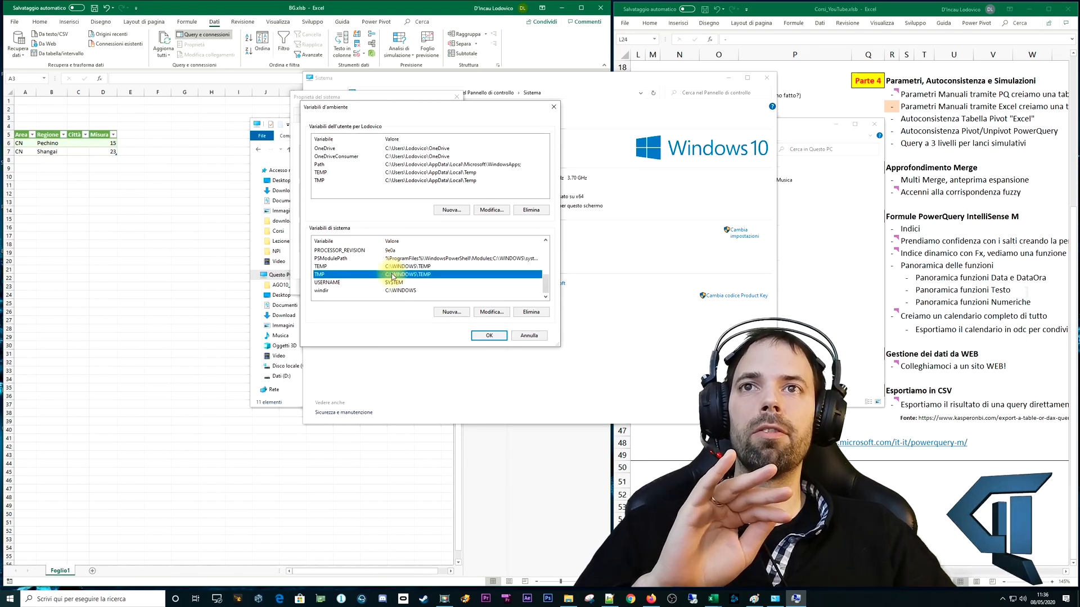
{"action": "left_click", "coordinate": [404, 173]}
{"action": "left_click", "coordinate": [405, 181]}
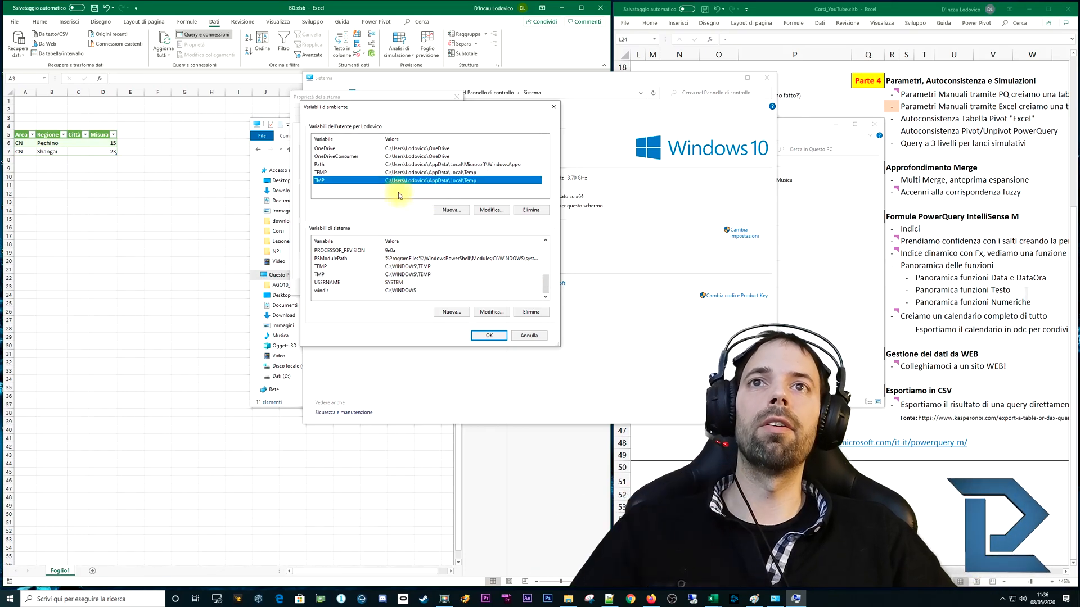
{"action": "left_click", "coordinate": [406, 174]}
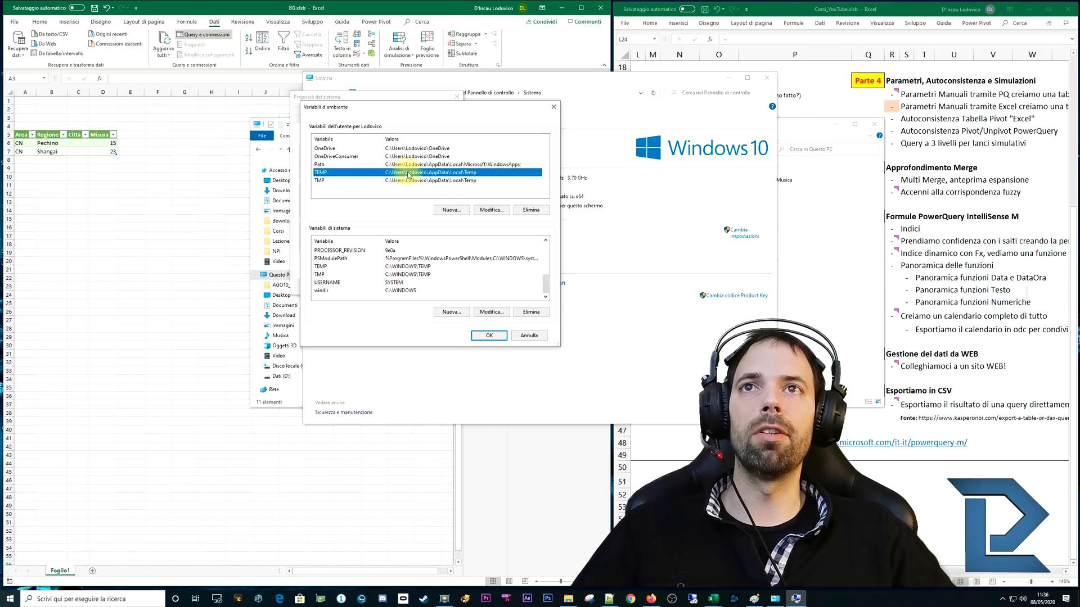
- Open a new File Explorer window on Questo PC and arrange it beside the environment variables dialog so both are visible
{"action": "left_click", "coordinate": [269, 160]}
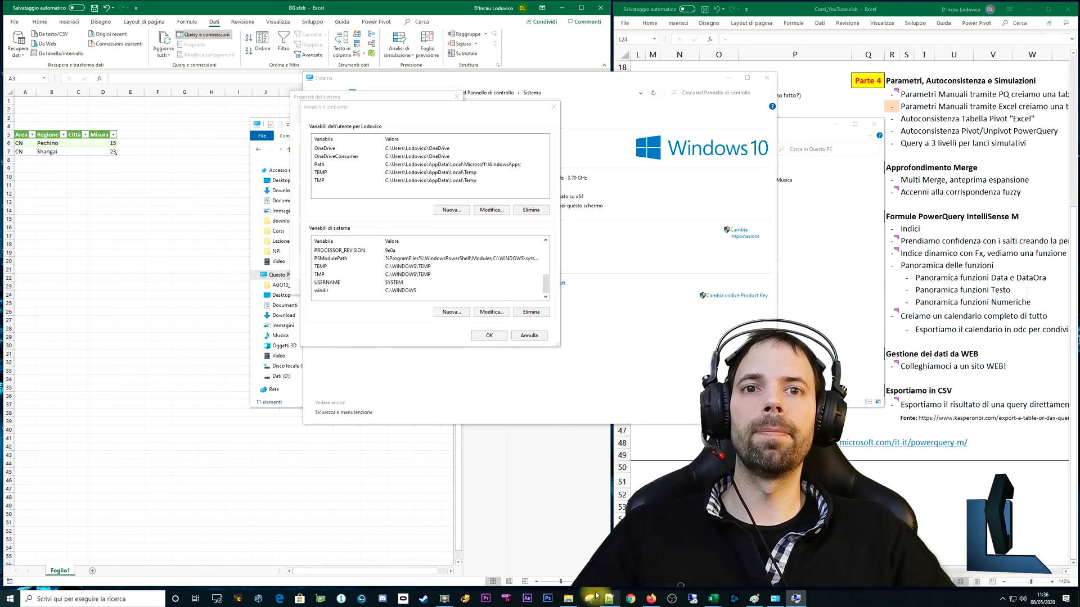
{"action": "right_click", "coordinate": [569, 598]}
{"action": "left_click", "coordinate": [556, 555]}
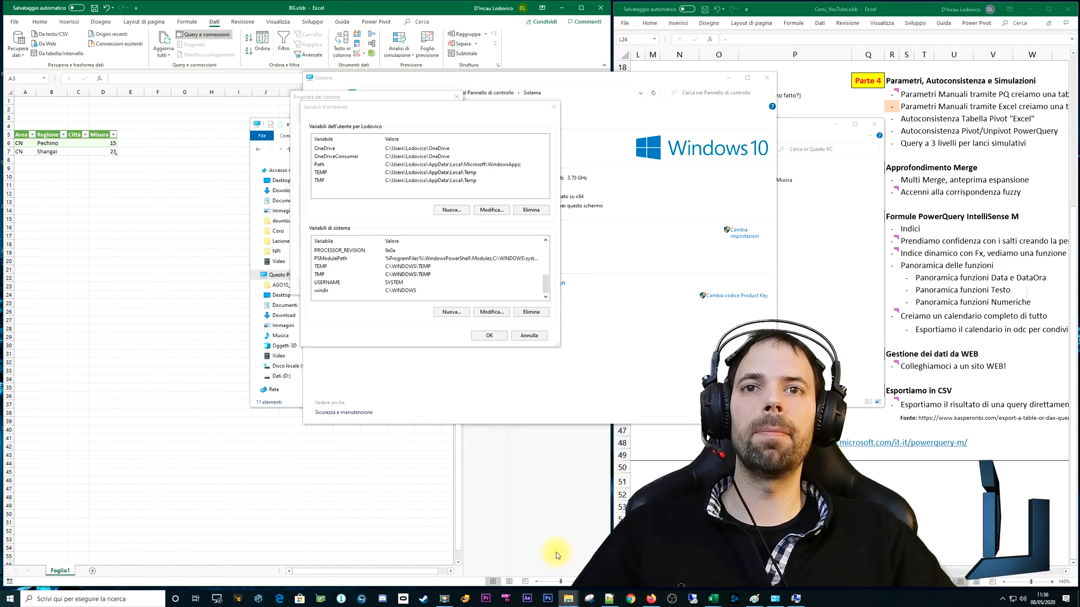
{"action": "left_click_drag", "start_coordinate": [496, 140], "coordinate": [351, 138]}
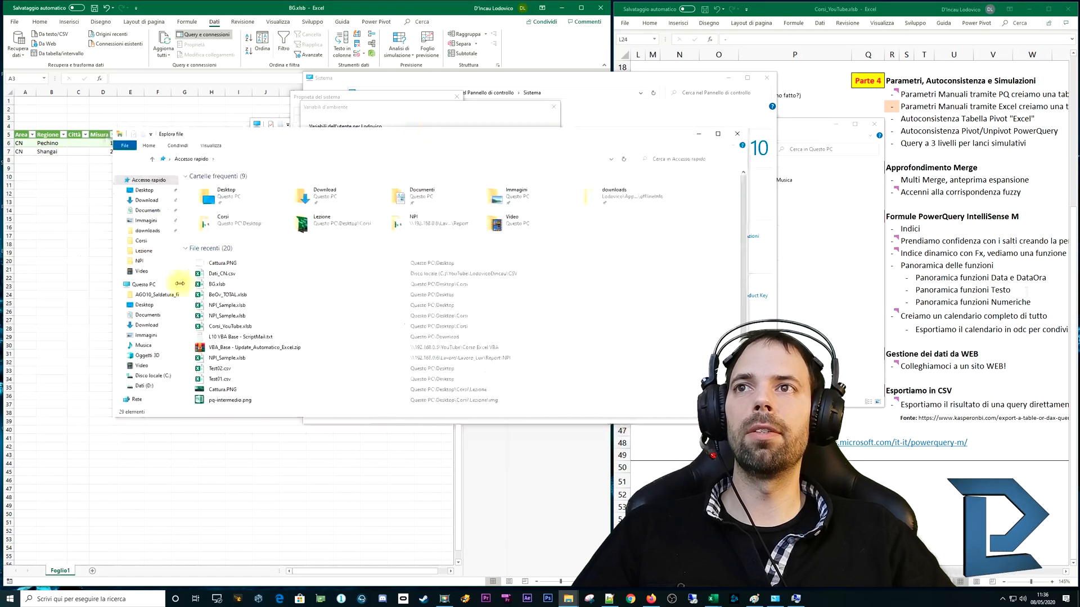
{"action": "left_click", "coordinate": [144, 285]}
{"action": "left_click_drag", "start_coordinate": [747, 417], "coordinate": [504, 447]}
{"action": "left_click_drag", "start_coordinate": [359, 139], "coordinate": [256, 139]}
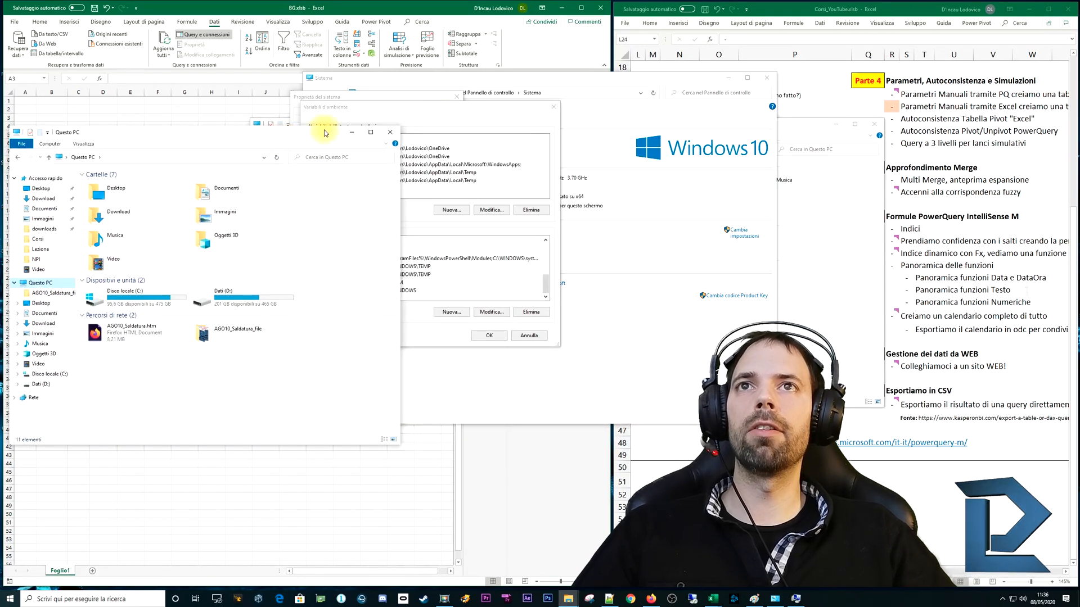
{"action": "left_click_drag", "start_coordinate": [446, 110], "coordinate": [617, 119]}
{"action": "left_click", "coordinate": [208, 135]}
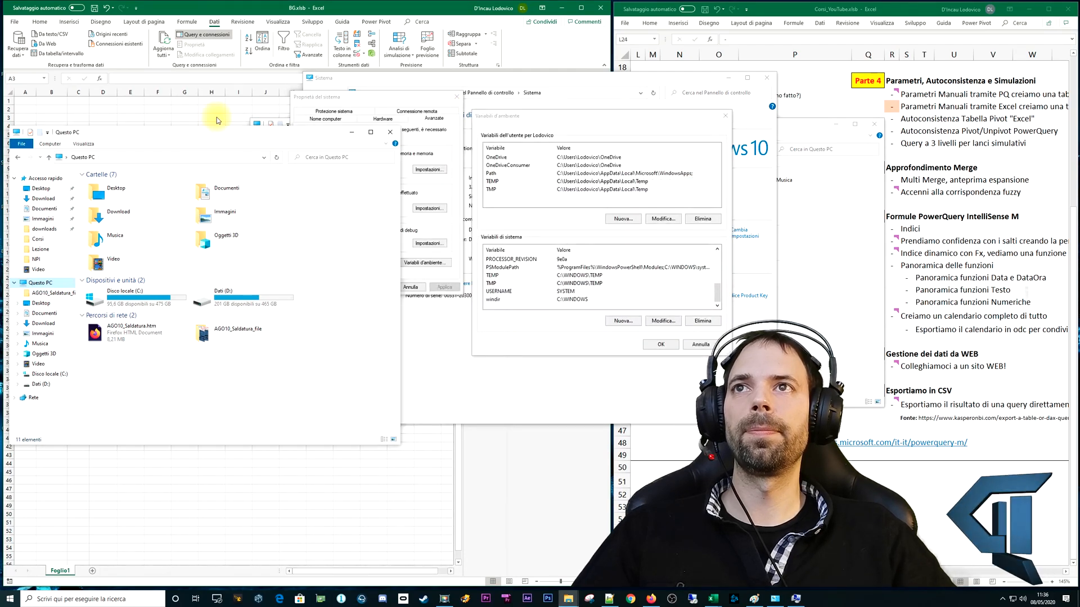
- Create a folder named Temporanei on the Dati (D:) drive and open it
{"action": "double_click", "coordinate": [228, 300]}
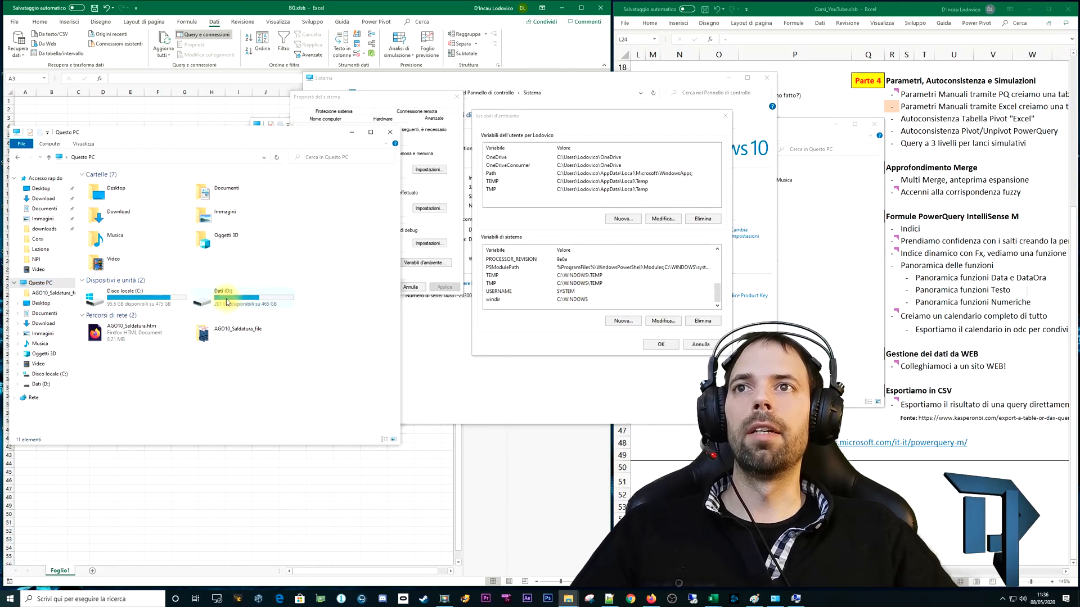
{"action": "right_click", "coordinate": [145, 277]}
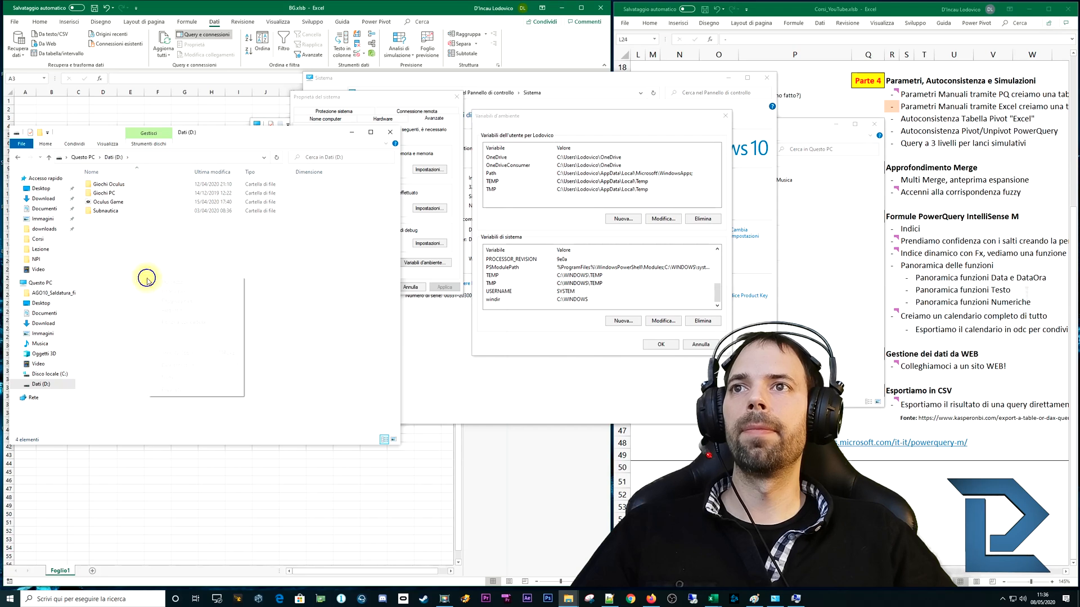
{"action": "mouse_move", "coordinate": [185, 377]}
{"action": "left_click", "coordinate": [298, 380]}
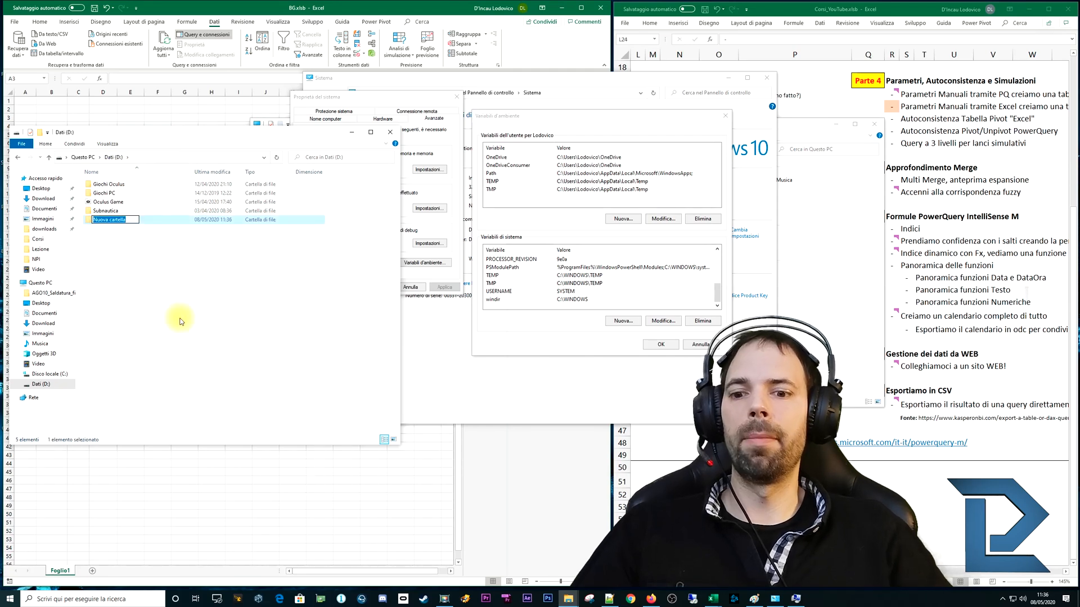
{"action": "type", "text": "Temporanei"}
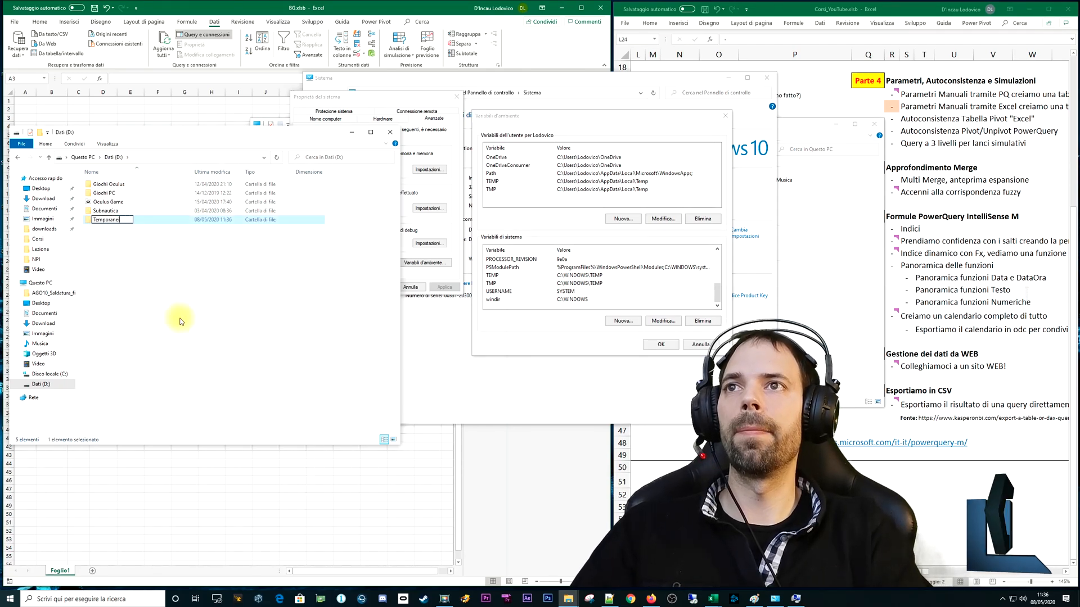
{"action": "key", "text": "Return"}
{"action": "double_click", "coordinate": [107, 219]}
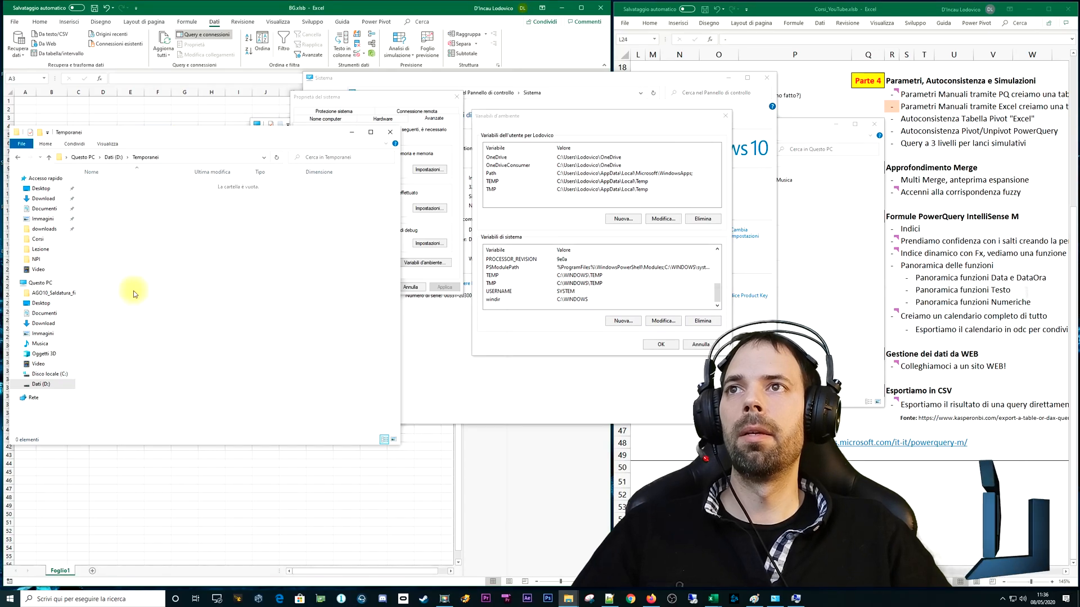
- Create a subfolder named Sistema inside the Temporanei folder
{"action": "right_click", "coordinate": [121, 229]}
{"action": "mouse_move", "coordinate": [171, 336]}
{"action": "left_click", "coordinate": [274, 336]}
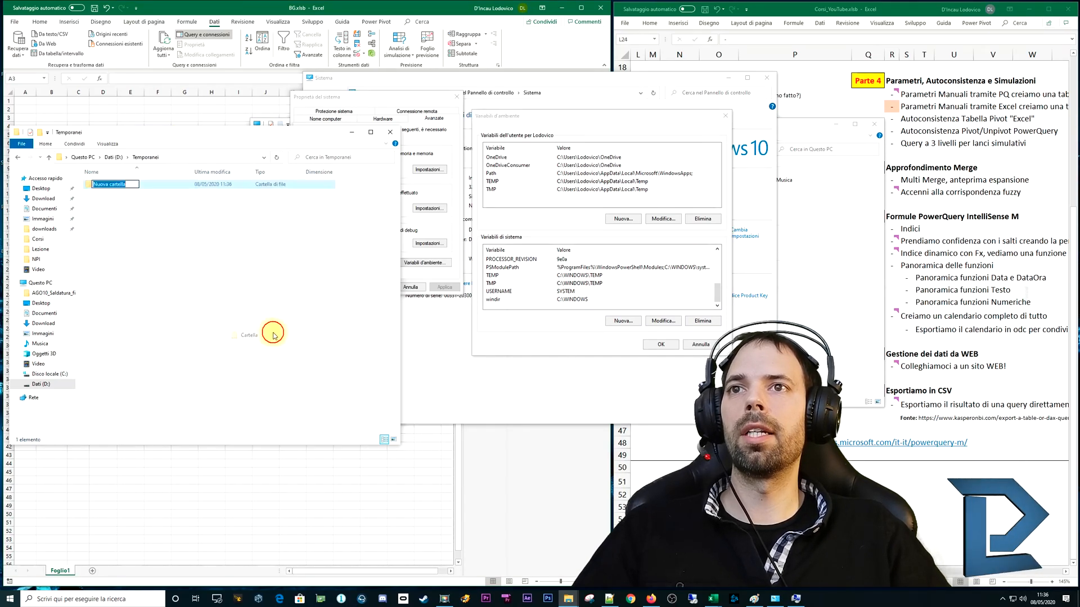
{"action": "type", "text": "Sistema"}
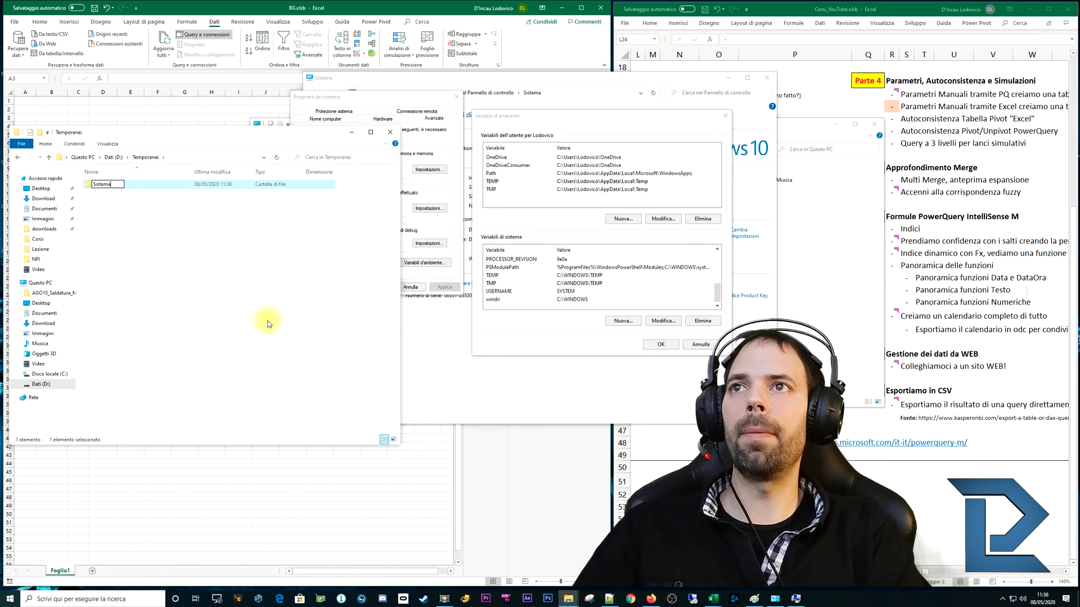
{"action": "key", "text": "Return"}
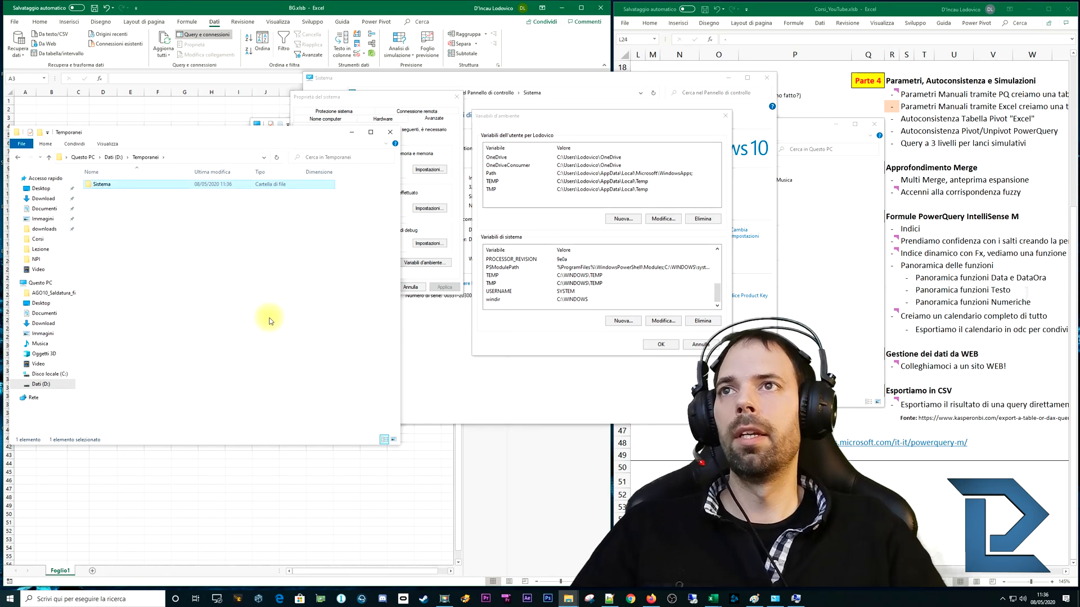
- Create a second subfolder in Temporanei, named with the Windows user's first name
{"action": "right_click", "coordinate": [140, 251]}
{"action": "left_click", "coordinate": [227, 357]}
{"action": "left_click", "coordinate": [280, 352]}
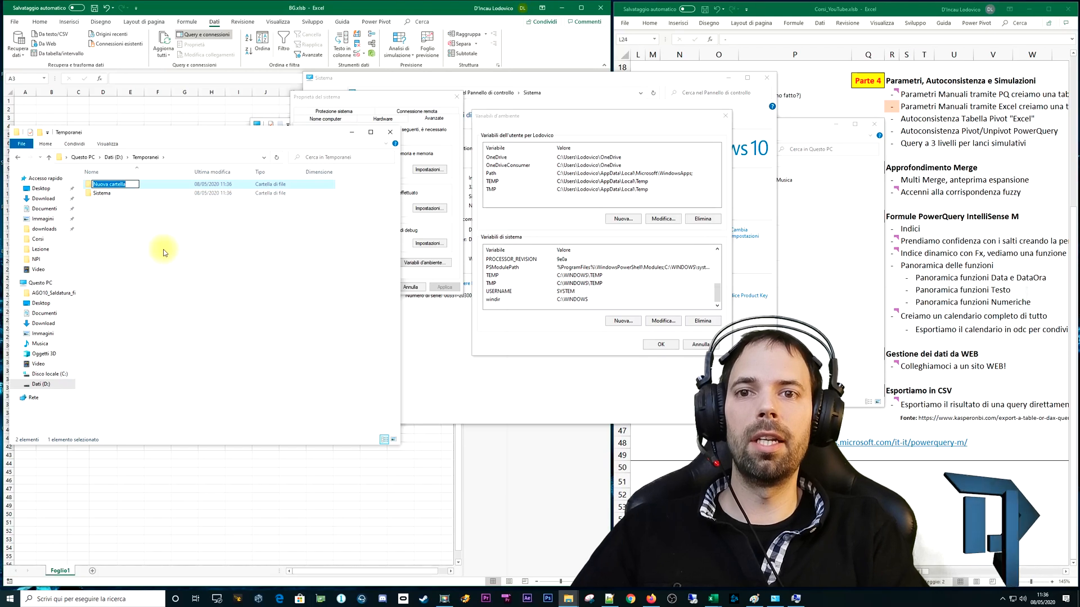
{"action": "type", "text": "Lodovico"}
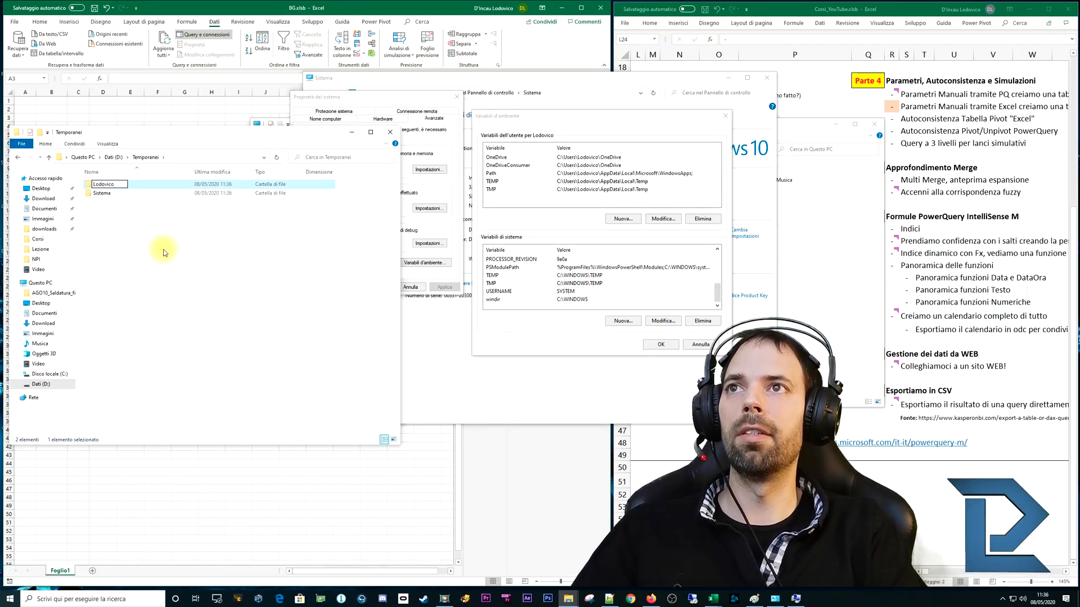
{"action": "key", "text": "Return"}
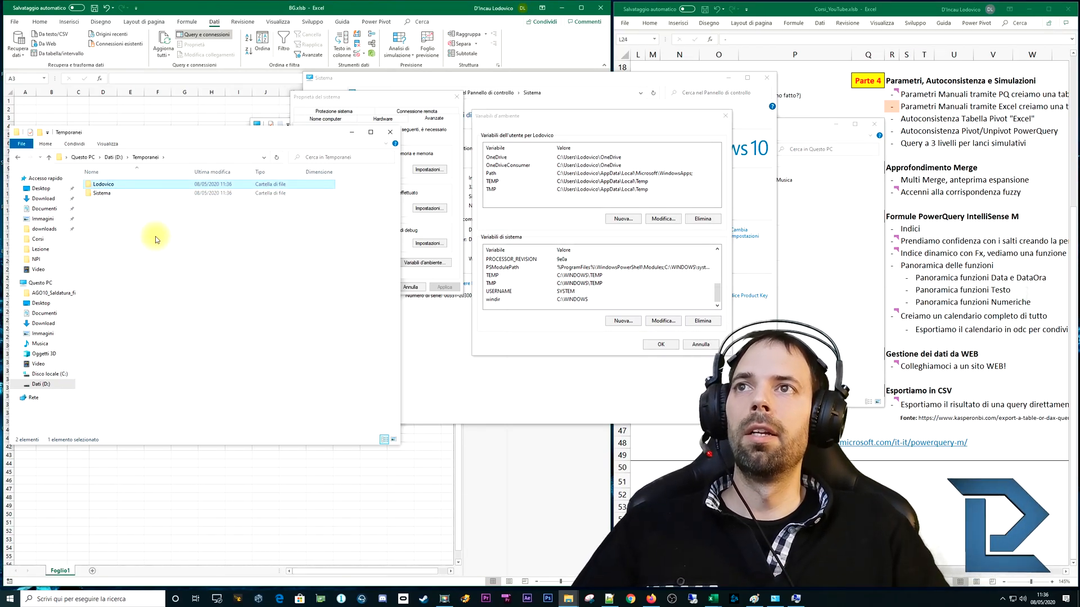
{"action": "left_click", "coordinate": [156, 237]}
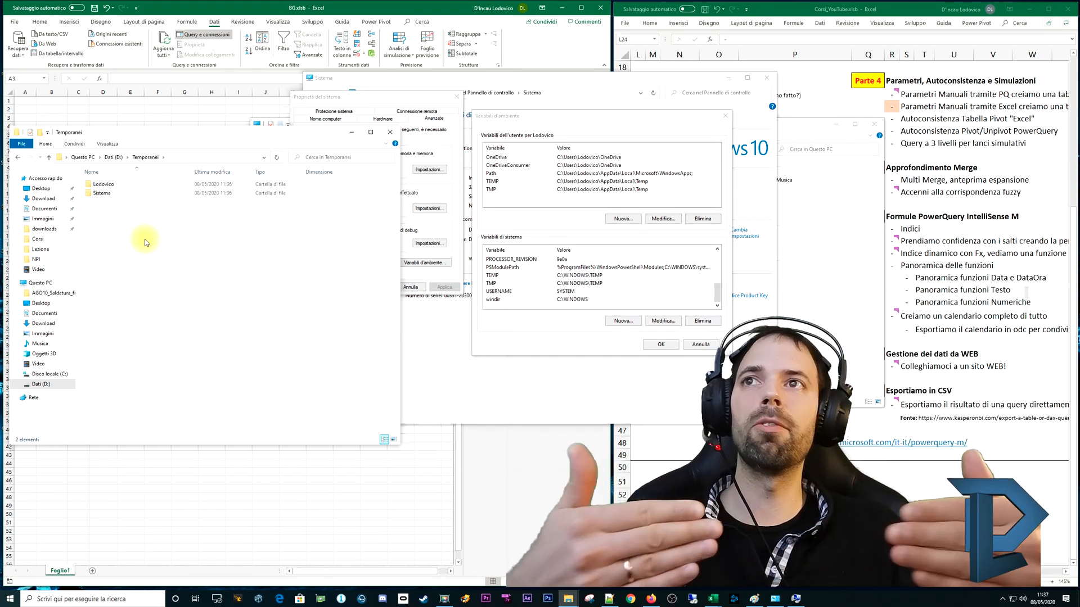
- Open the Sistema folder and create a subfolder named Temp in it
{"action": "double_click", "coordinate": [102, 193]}
{"action": "right_click", "coordinate": [112, 227]}
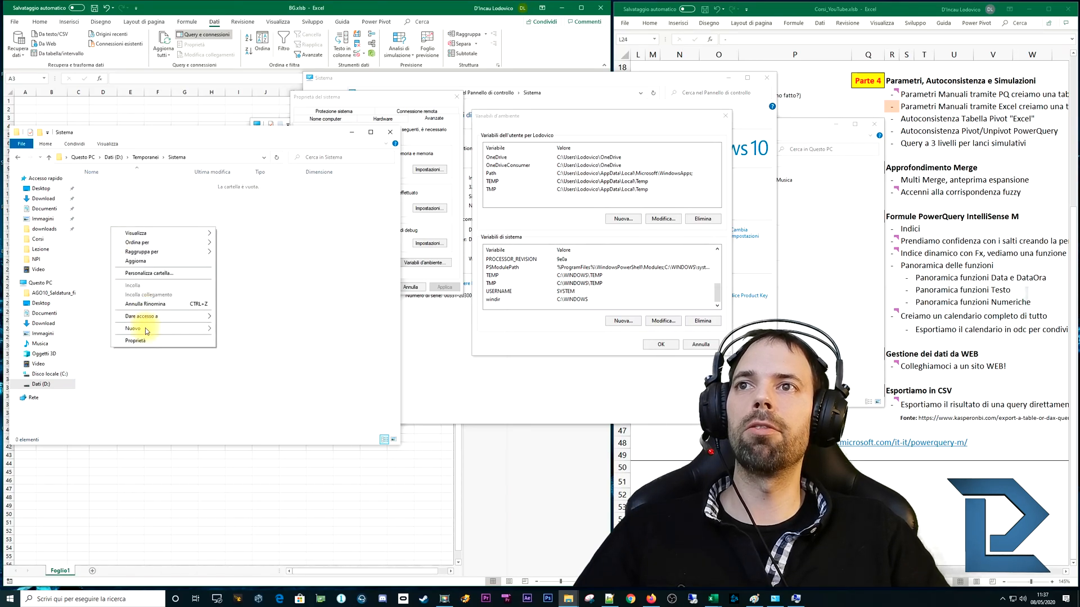
{"action": "mouse_move", "coordinate": [143, 329]}
{"action": "left_click", "coordinate": [237, 329]}
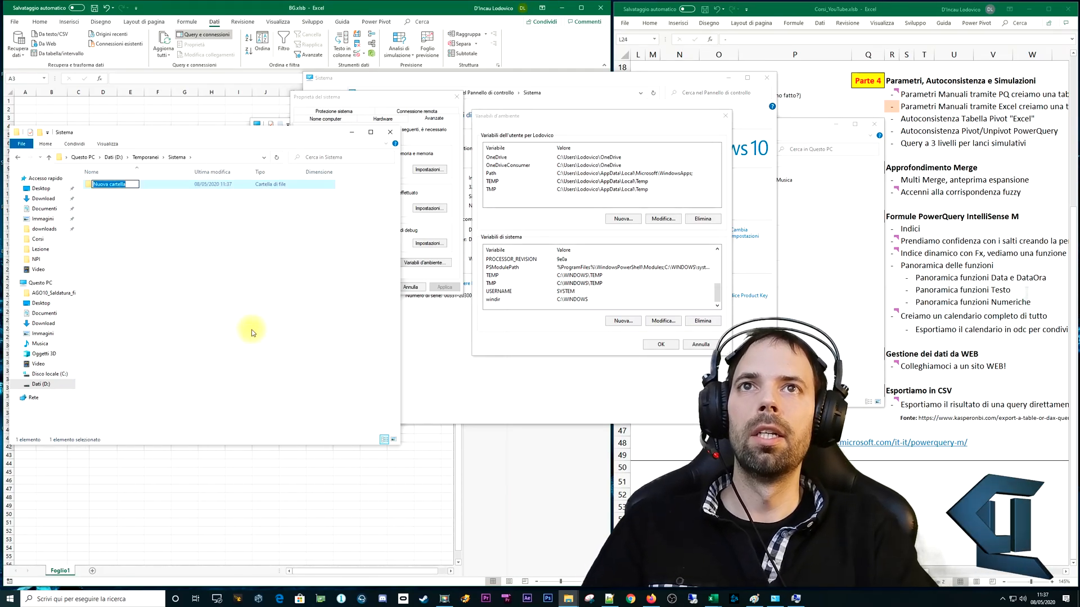
{"action": "type", "text": "1"}
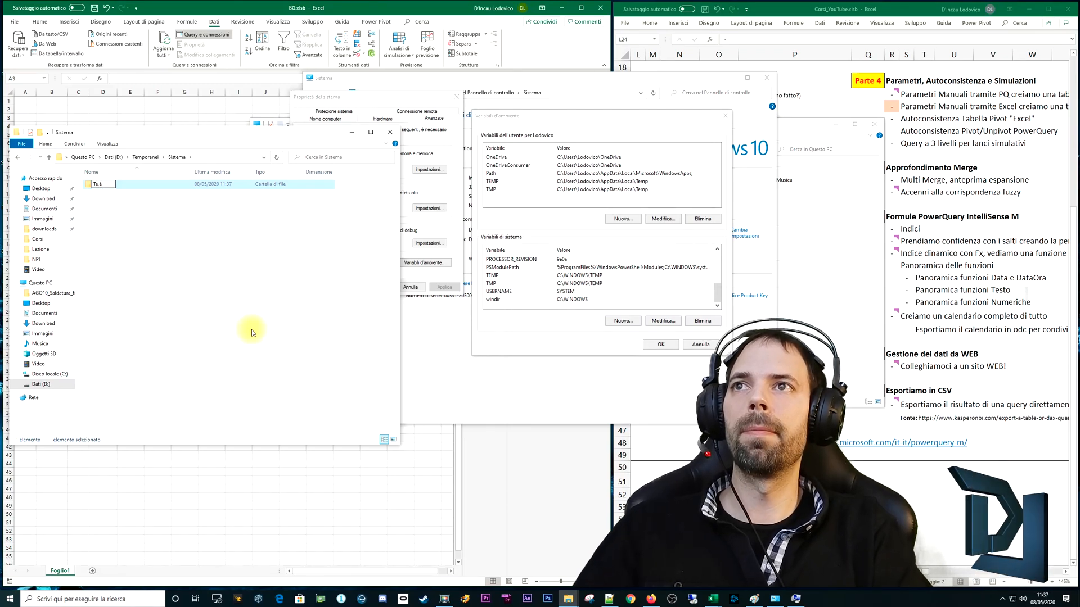
{"action": "type", "text": "emp"}
{"action": "key", "text": "Return"}
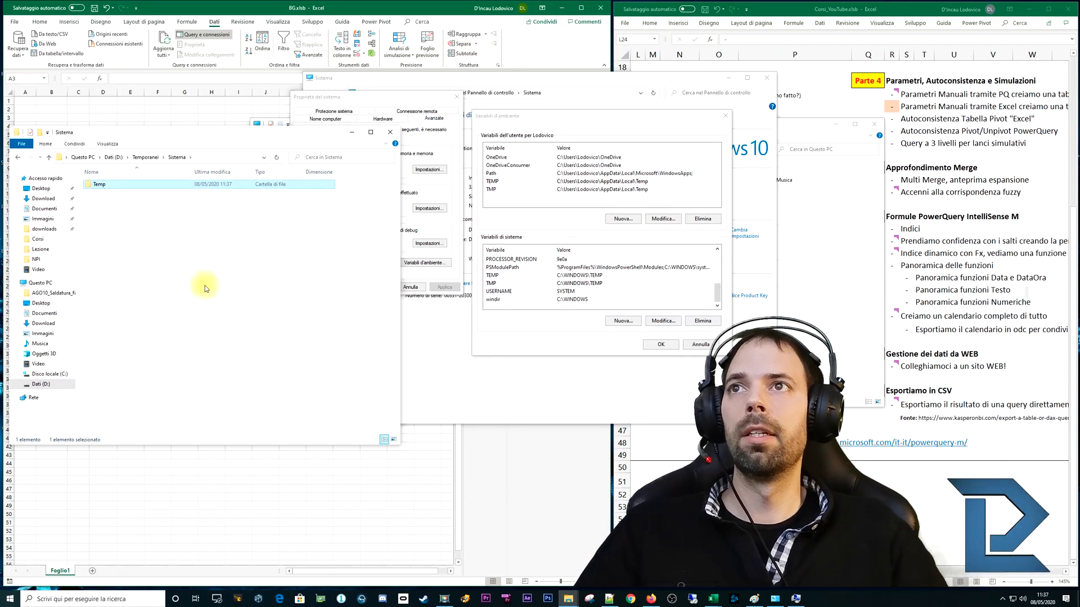
- Create another subfolder named TMP inside the Sistema folder
{"action": "right_click", "coordinate": [173, 253]}
{"action": "mouse_move", "coordinate": [204, 357]}
{"action": "left_click", "coordinate": [299, 356]}
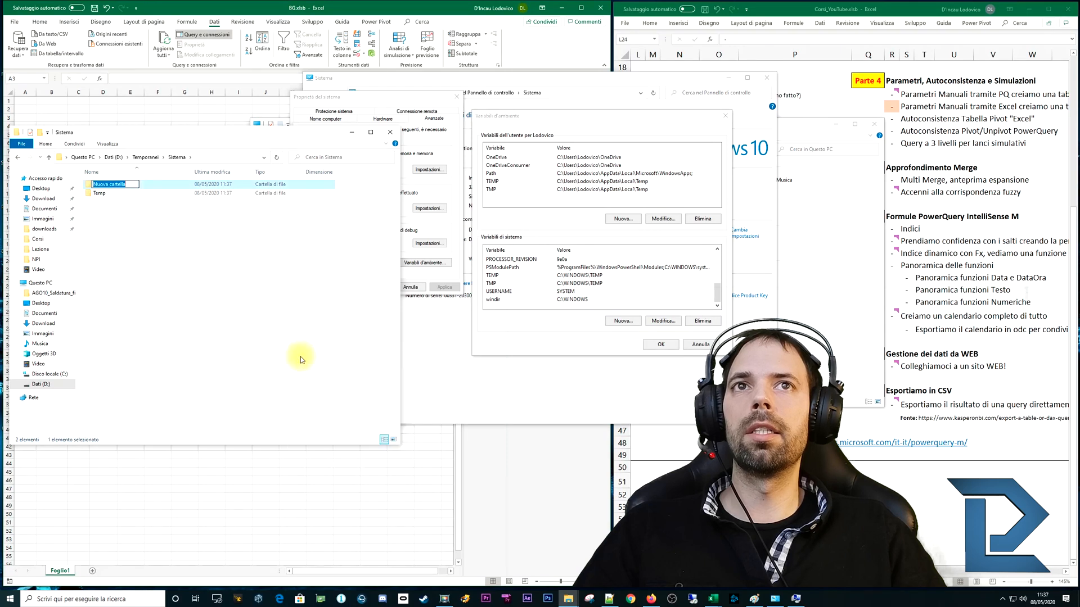
{"action": "type", "text": "TMP"}
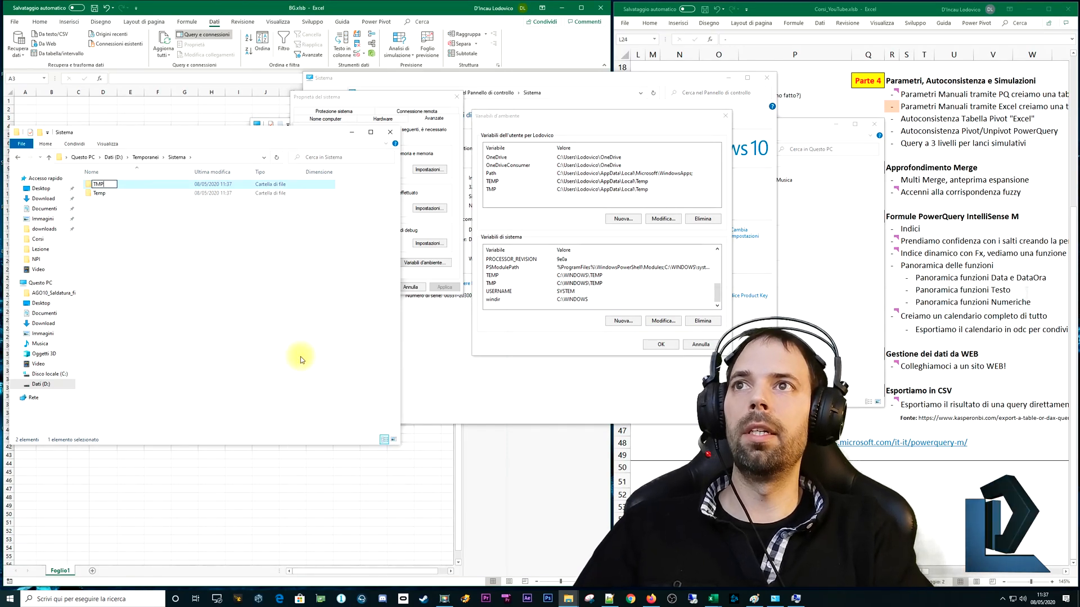
{"action": "key", "text": "Return"}
- Copy the Temp and TMP folders from Sistema into the user-named folder in Temporanei
{"action": "left_click_drag", "start_coordinate": [156, 242], "coordinate": [92, 172]}
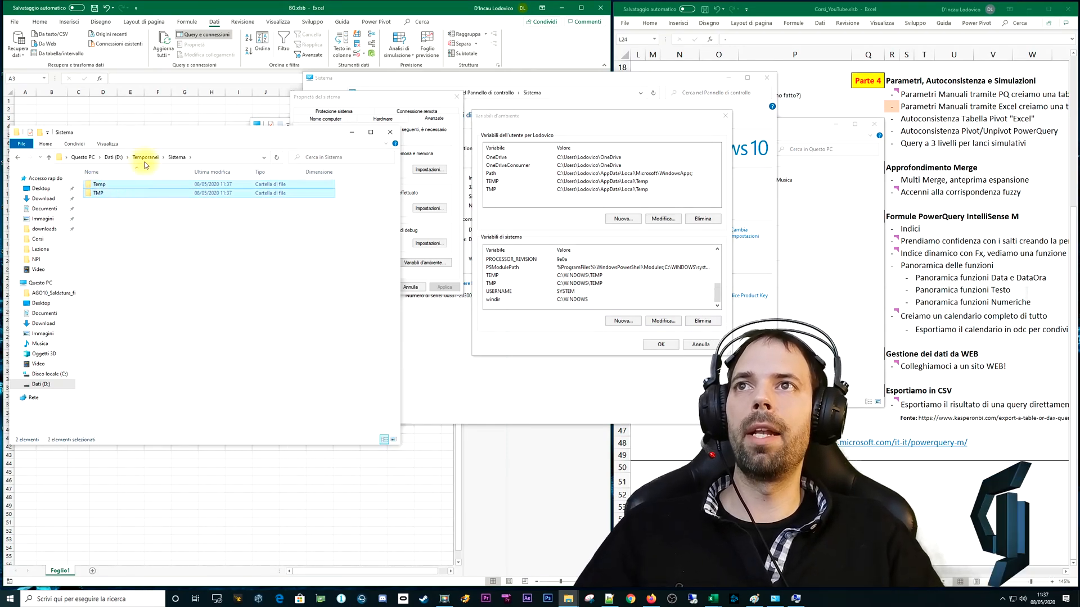
{"action": "left_click", "coordinate": [145, 158]}
{"action": "double_click", "coordinate": [119, 186]}
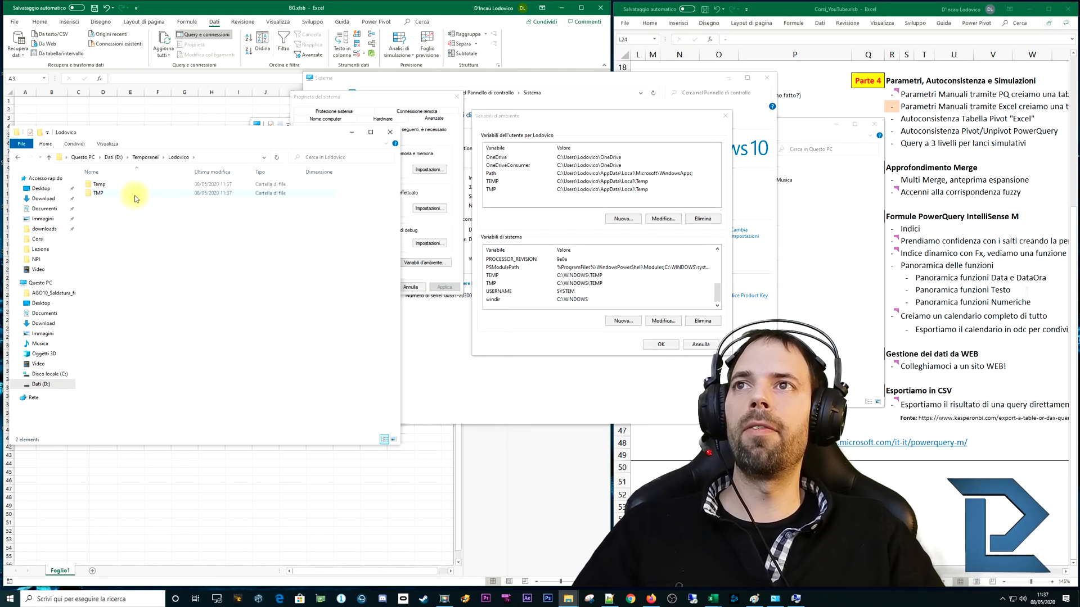
- Set the user variable TEMP to the path of the Temp folder in the user-named folder under D:\Temporanei
{"action": "double_click", "coordinate": [118, 185]}
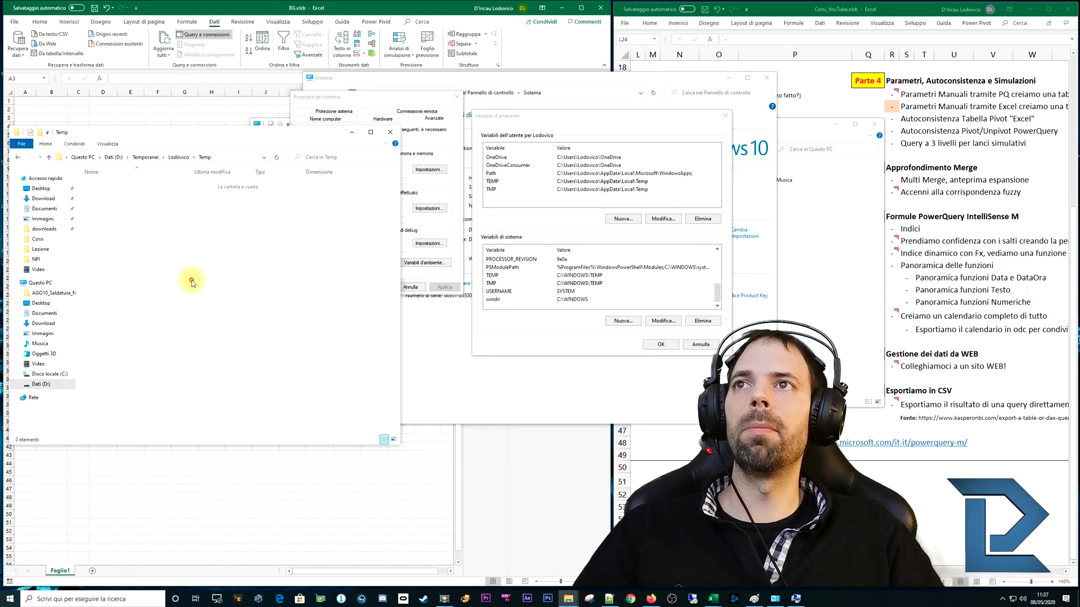
{"action": "left_click", "coordinate": [571, 182]}
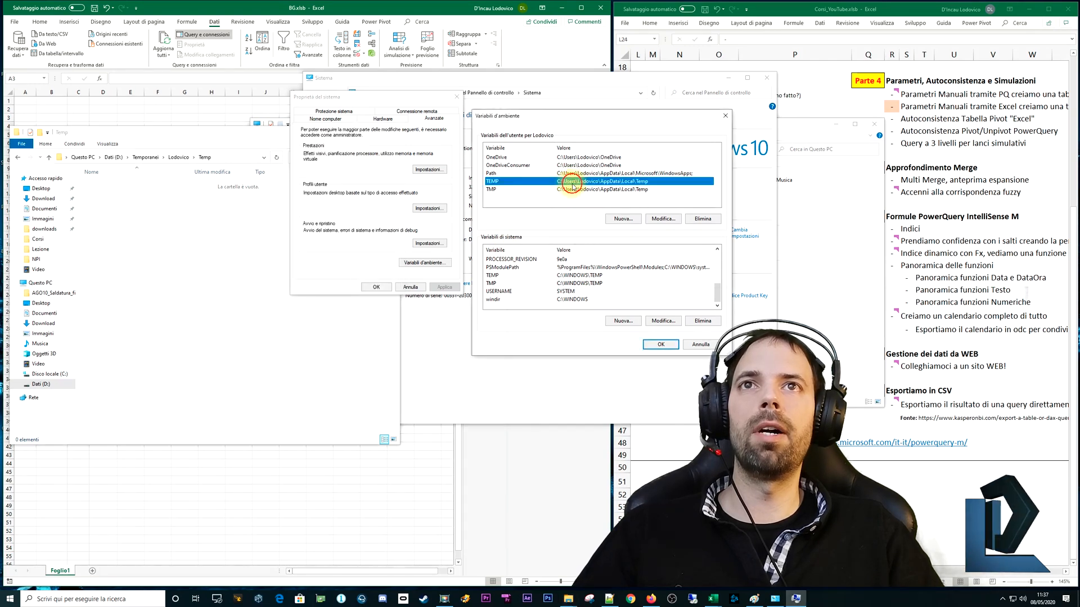
{"action": "left_click", "coordinate": [663, 220]}
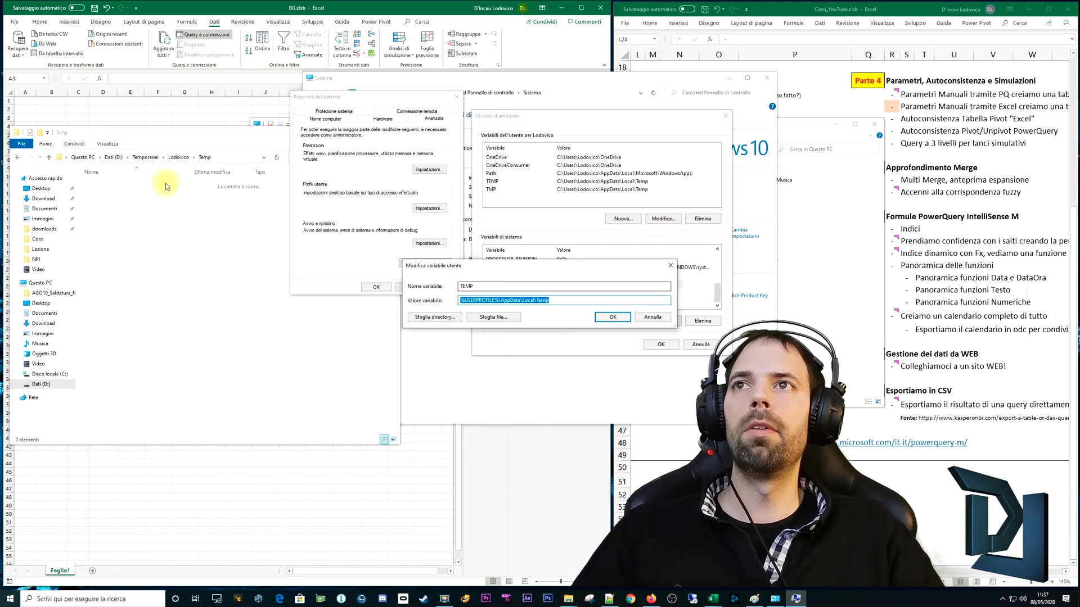
{"action": "type", "text": "D:\\Temporanei\\Lodovico\\Temp"}
{"action": "left_click", "coordinate": [612, 316]}
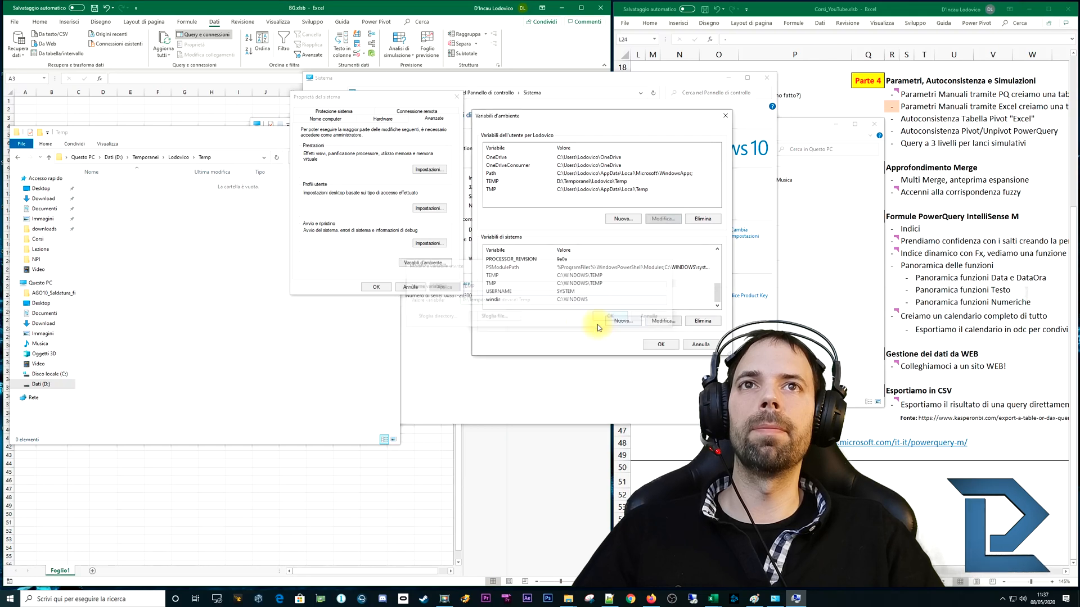
- Set the user variable TMP to the path of the user-named folder under D:\Temporanei, ending in Tmp
{"action": "left_click", "coordinate": [604, 189]}
{"action": "left_click", "coordinate": [667, 219]}
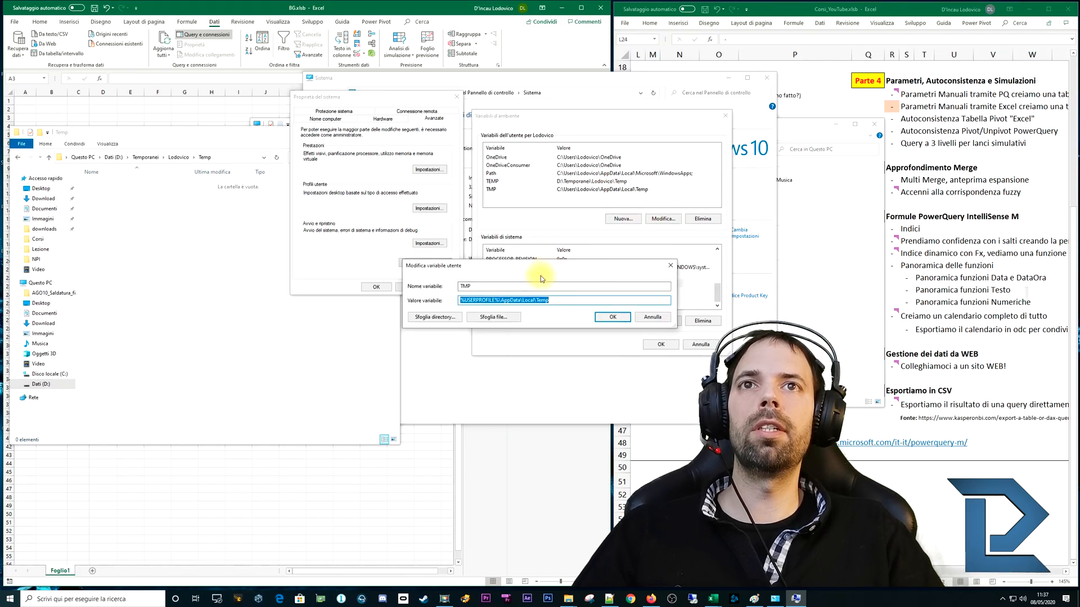
{"action": "type", "text": "D:\\Temporanei\\Lodovico\\Temp"}
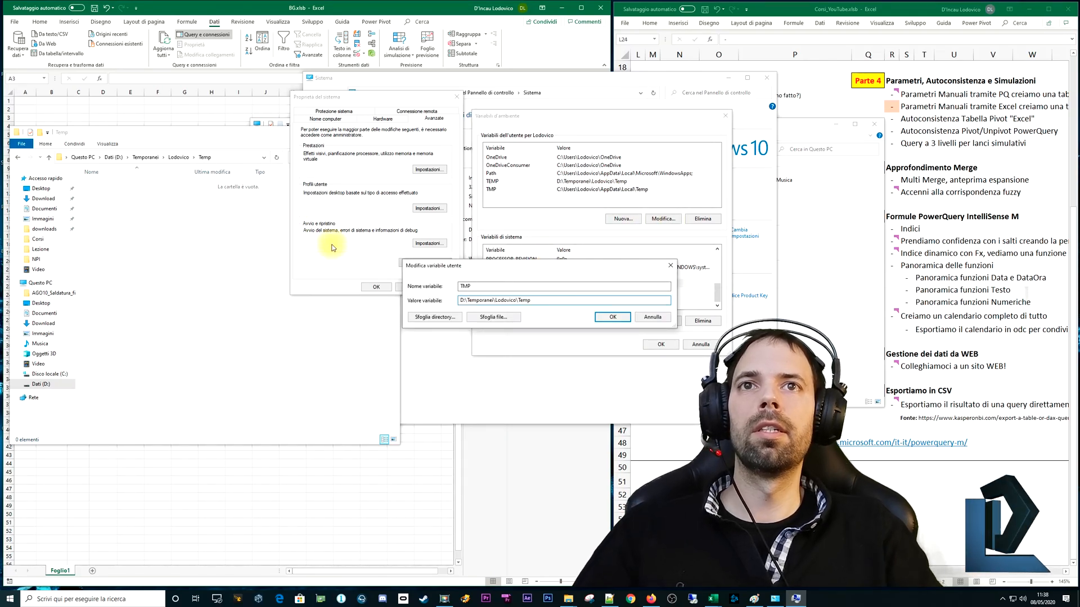
{"action": "type", "text": "mp"}
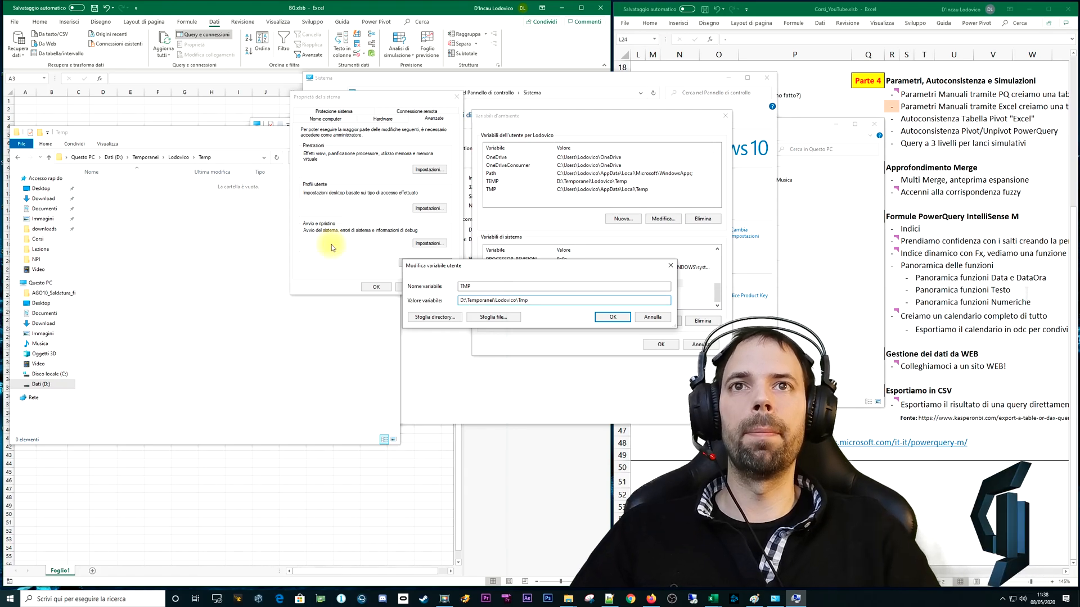
{"action": "left_click", "coordinate": [613, 317]}
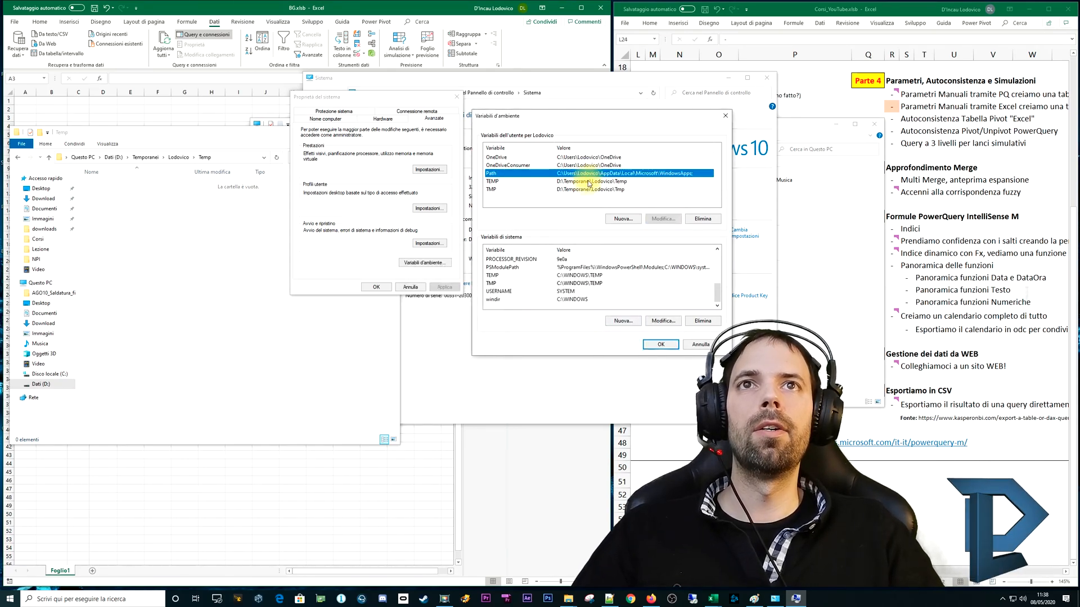
- Back up the system variable TEMP's value, %SystemRoot%\TEMP, on a new line of the open Notepad++ note
{"action": "left_click", "coordinate": [571, 275]}
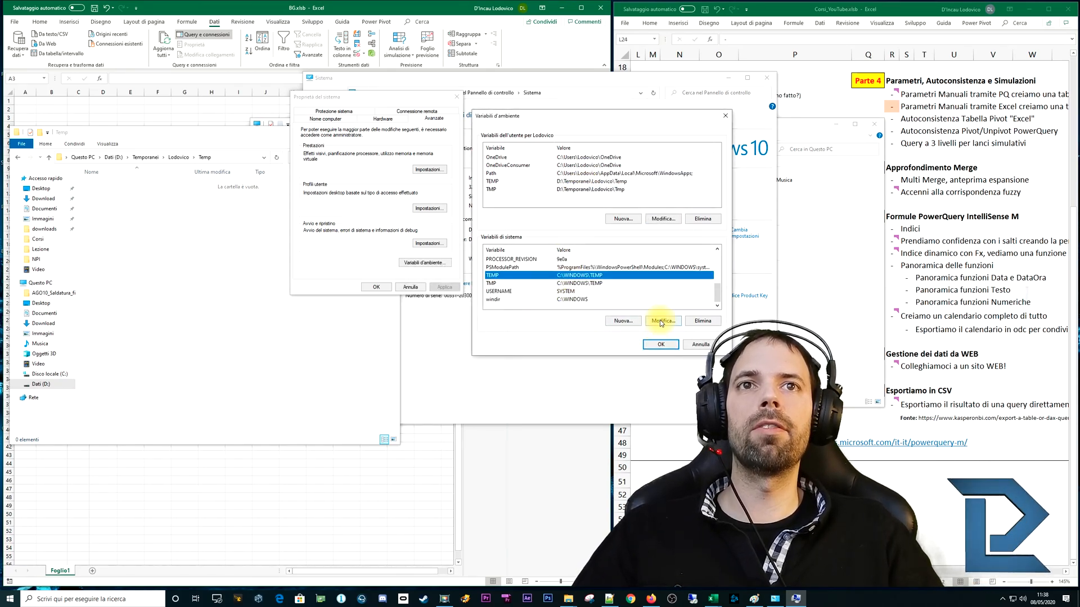
{"action": "left_click", "coordinate": [663, 321]}
{"action": "key", "text": "ctrl+c"}
{"action": "left_click", "coordinate": [207, 241]}
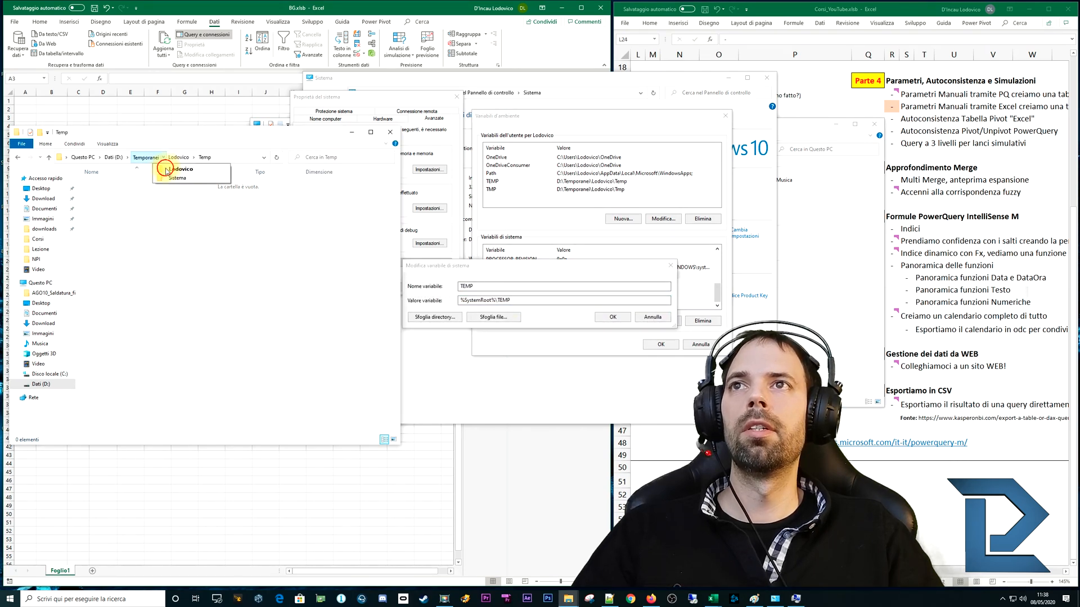
{"action": "left_click", "coordinate": [179, 157]}
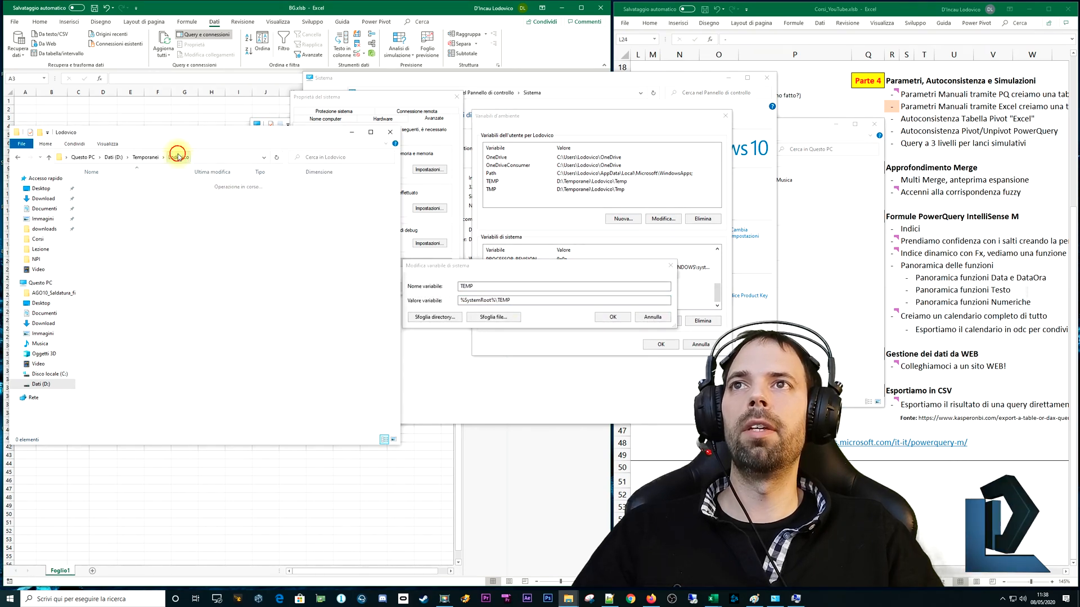
{"action": "left_click", "coordinate": [524, 294]}
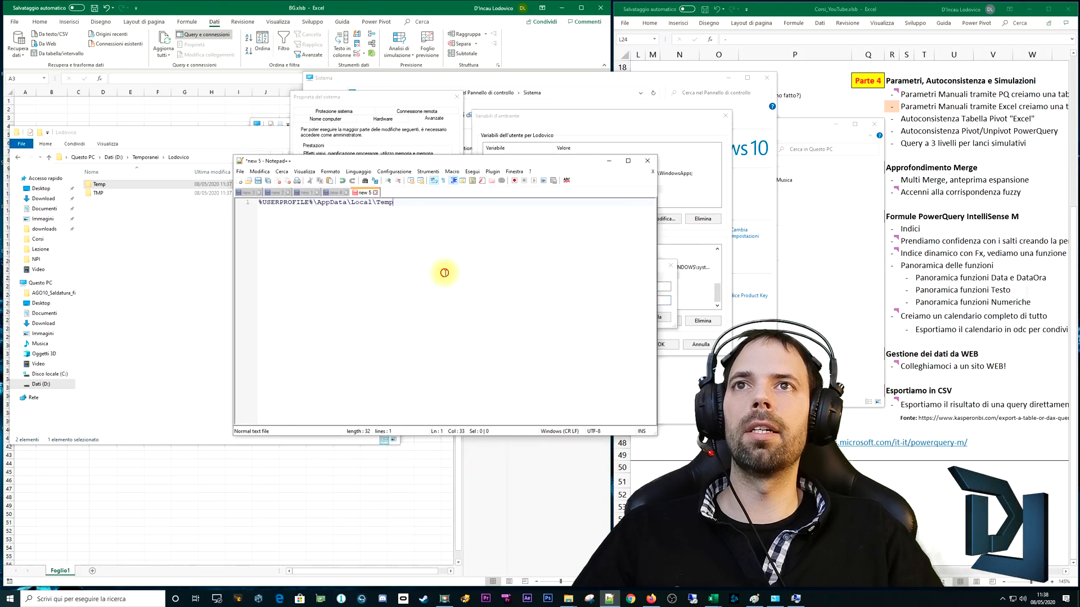
{"action": "key", "text": "Return"}
{"action": "key", "text": "ctrl+v"}
{"action": "left_click", "coordinate": [609, 161]}
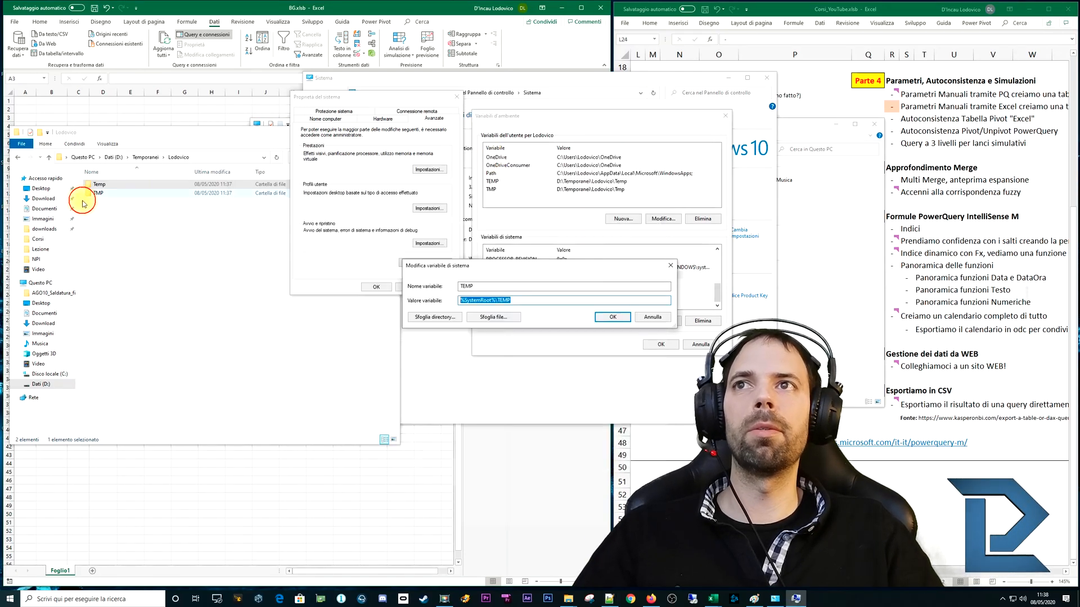
- Set the system variable TEMP to the Temp folder's path, D:\Temporanei\Sistema\Temp
{"action": "left_click", "coordinate": [145, 157]}
{"action": "double_click", "coordinate": [98, 194]}
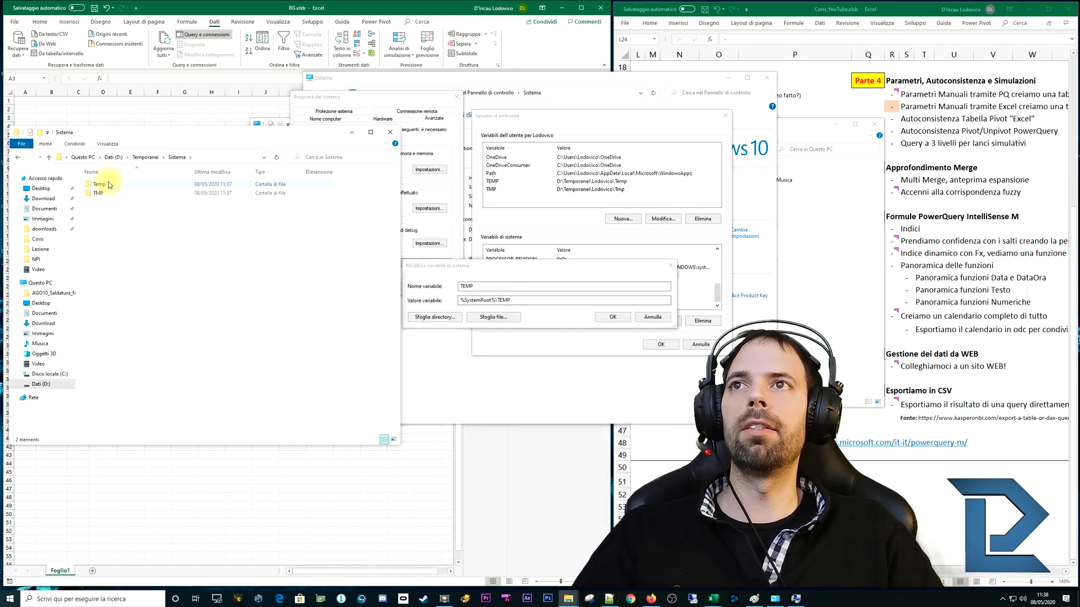
{"action": "double_click", "coordinate": [104, 184]}
{"action": "left_click", "coordinate": [247, 157]}
{"action": "key", "text": "ctrl+c"}
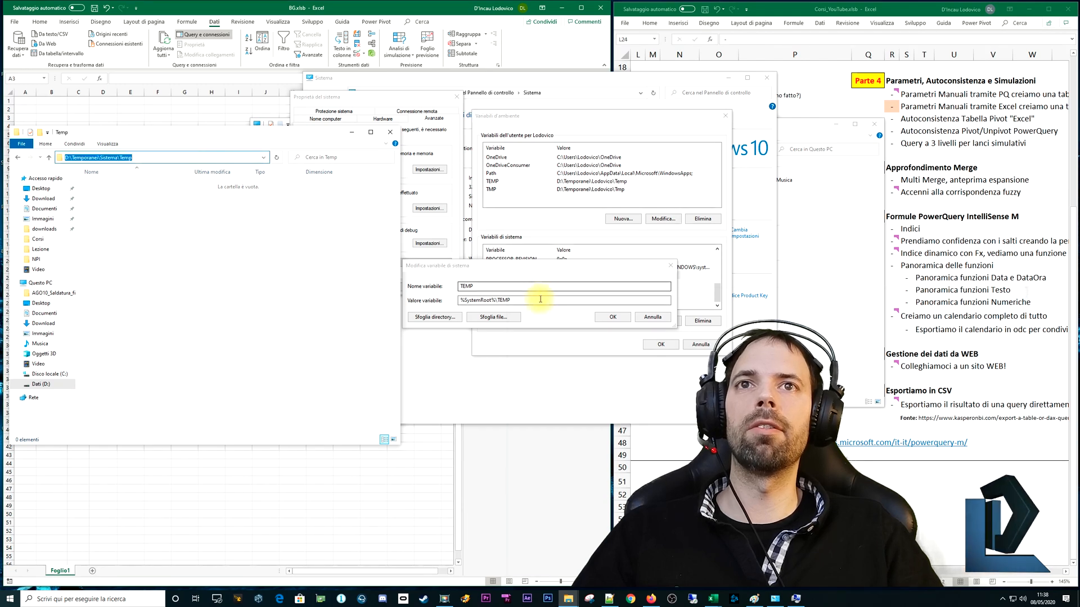
{"action": "left_click_drag", "start_coordinate": [540, 300], "coordinate": [386, 300]}
{"action": "key", "text": "ctrl+v"}
{"action": "left_click", "coordinate": [613, 317]}
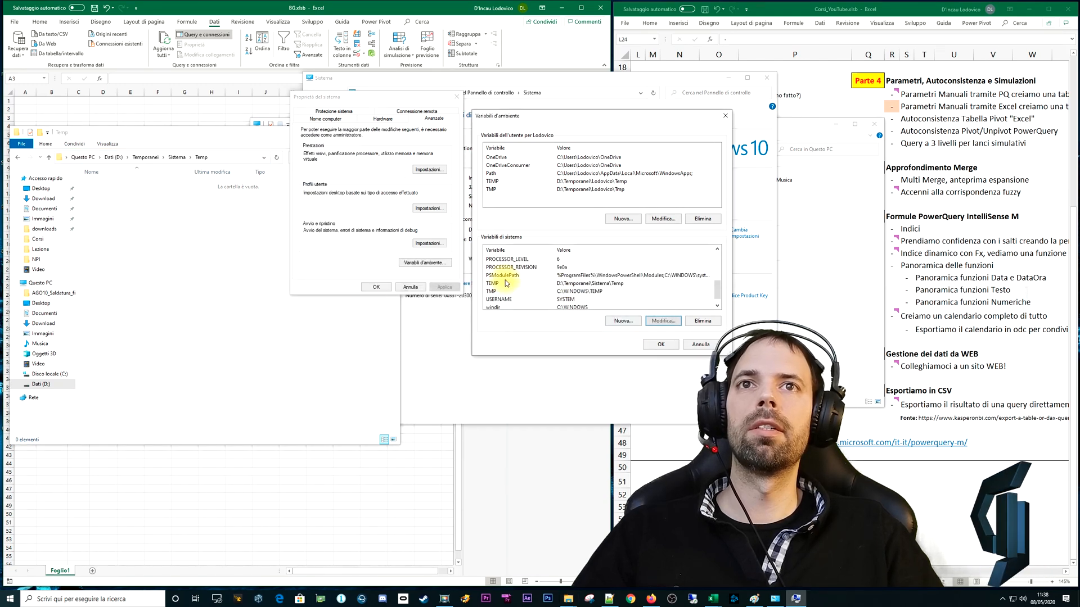
- Set the system variable TMP to the TMP folder's path, D:\Temporanei\Sistema\TMP
{"action": "double_click", "coordinate": [491, 291]}
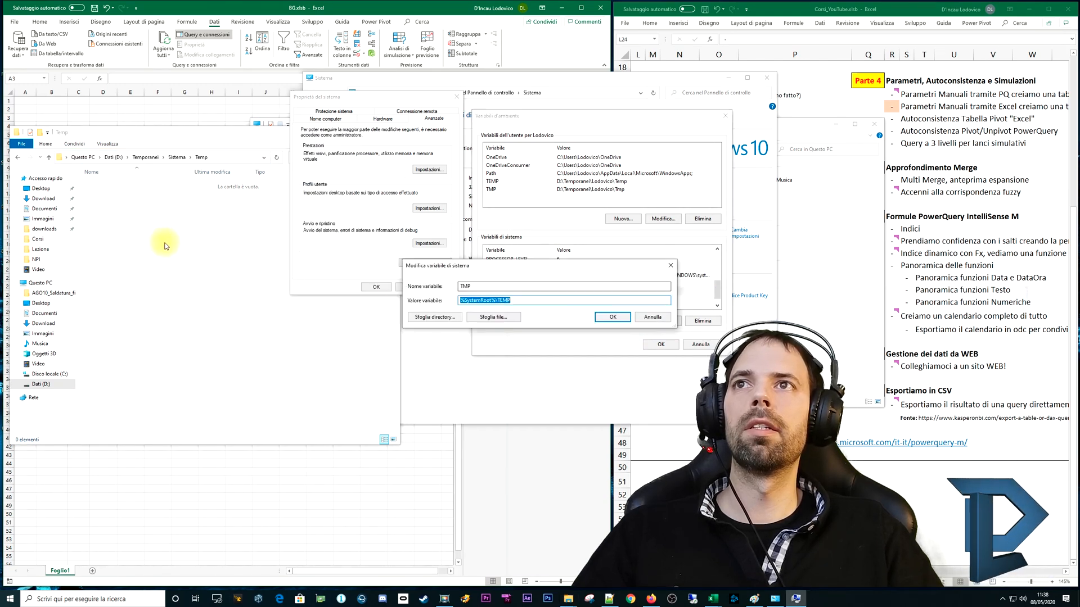
{"action": "left_click", "coordinate": [162, 239]}
{"action": "left_click", "coordinate": [177, 157]}
{"action": "left_click", "coordinate": [129, 194]}
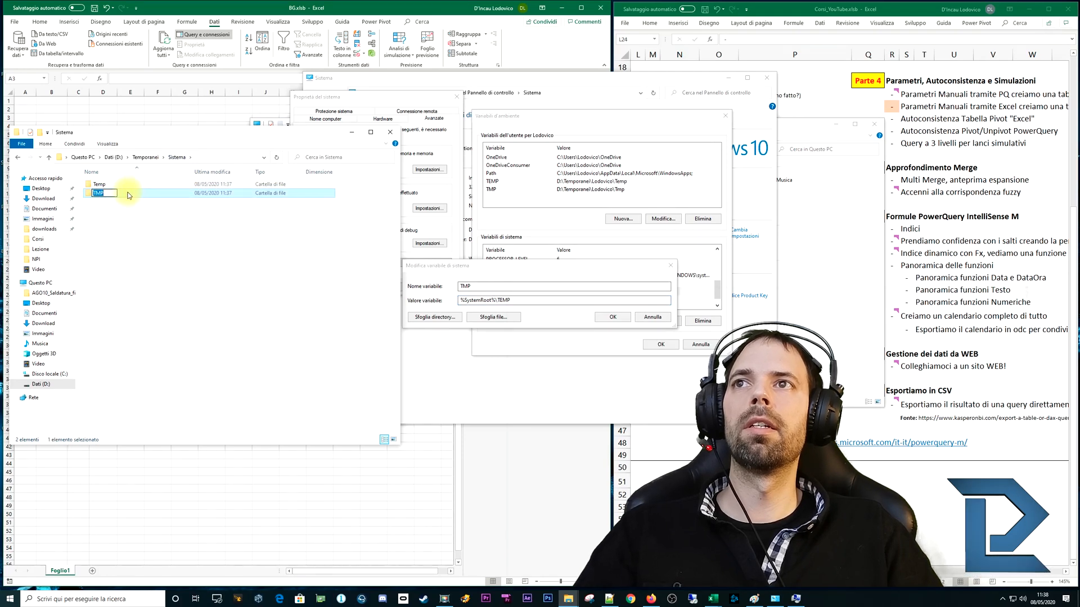
{"action": "double_click", "coordinate": [169, 193]}
{"action": "left_click", "coordinate": [222, 157]}
{"action": "key", "text": "ctrl+c"}
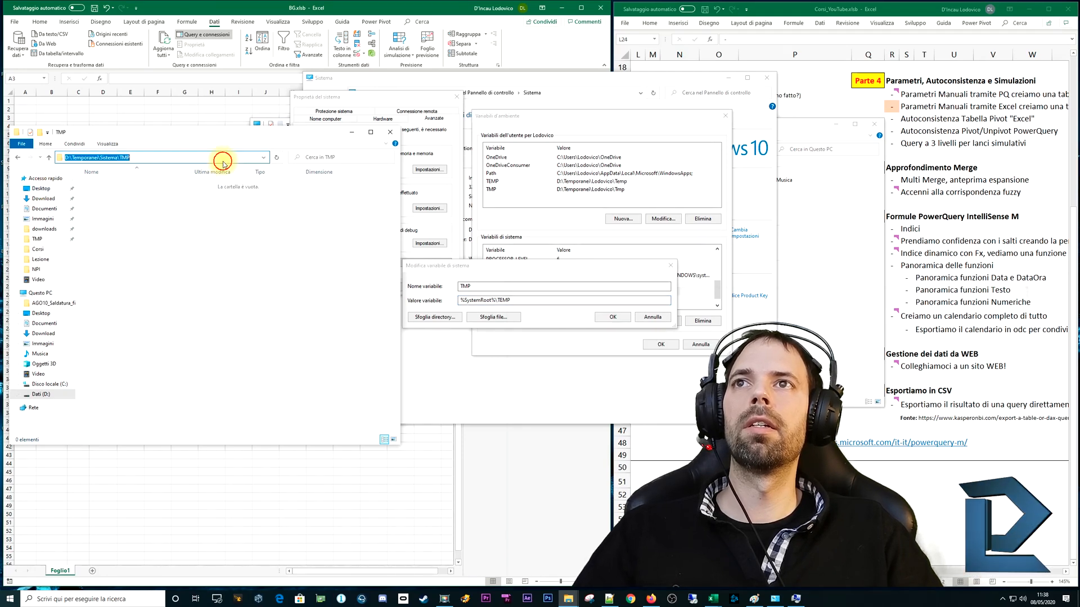
{"action": "triple_click", "coordinate": [535, 301]}
{"action": "key", "text": "ctrl+v"}
{"action": "left_click", "coordinate": [612, 318]}
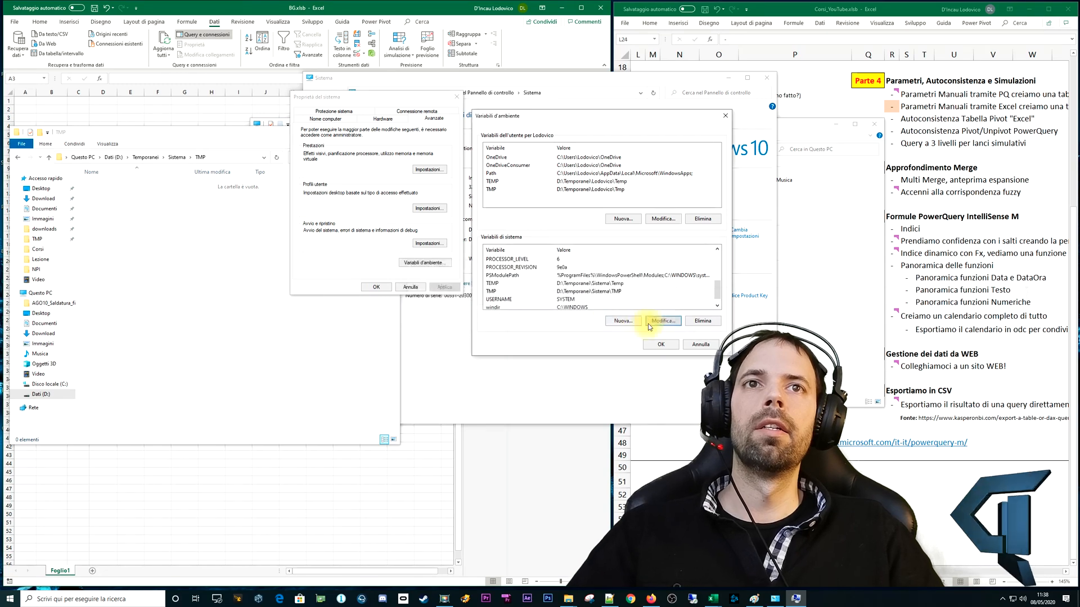
- Save the changed environment variables, confirm the system properties, and close the System window
{"action": "left_click", "coordinate": [663, 344]}
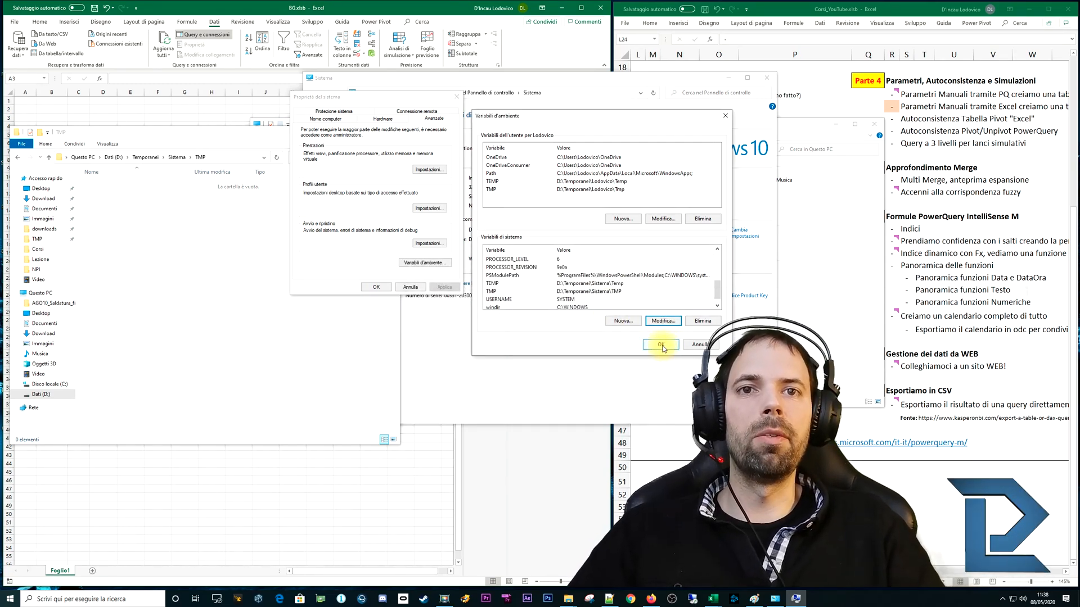
{"action": "left_click", "coordinate": [377, 287]}
{"action": "left_click", "coordinate": [766, 77]}
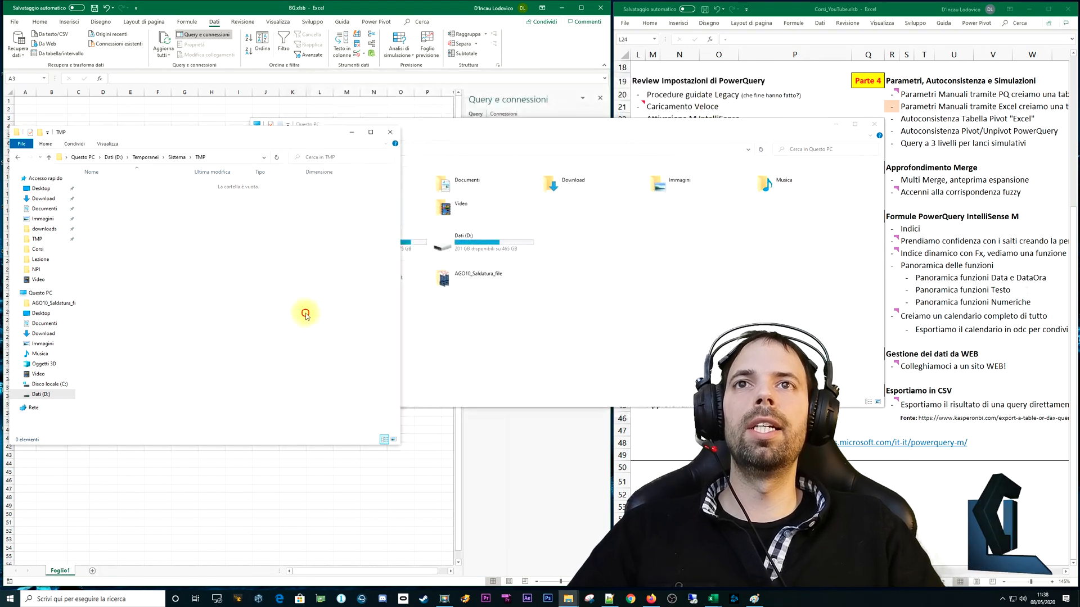
- Compare the used and free space of the local disk C: and the Dati (D:) drive in Questo PC
{"action": "left_click", "coordinate": [538, 306]}
{"action": "left_click", "coordinate": [383, 243]}
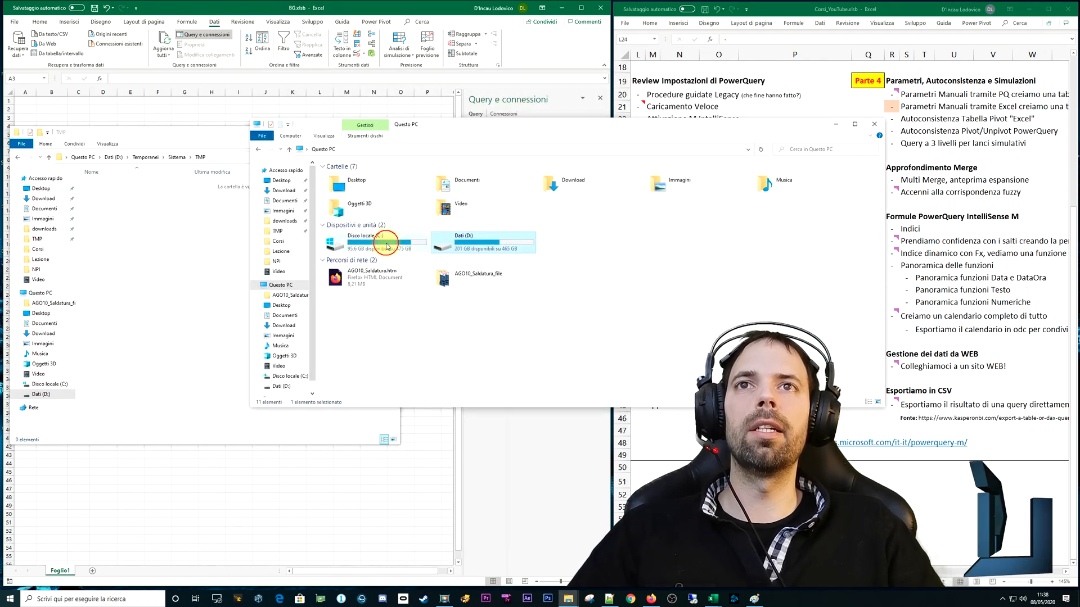
{"action": "left_click", "coordinate": [461, 242]}
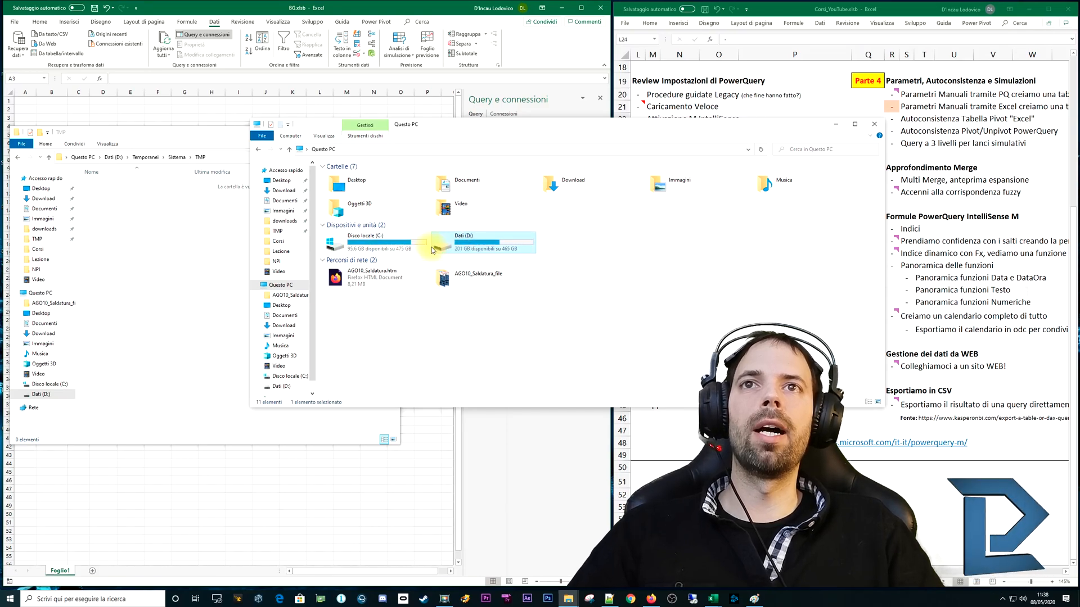
{"action": "left_click", "coordinate": [395, 248]}
{"action": "left_click", "coordinate": [465, 242]}
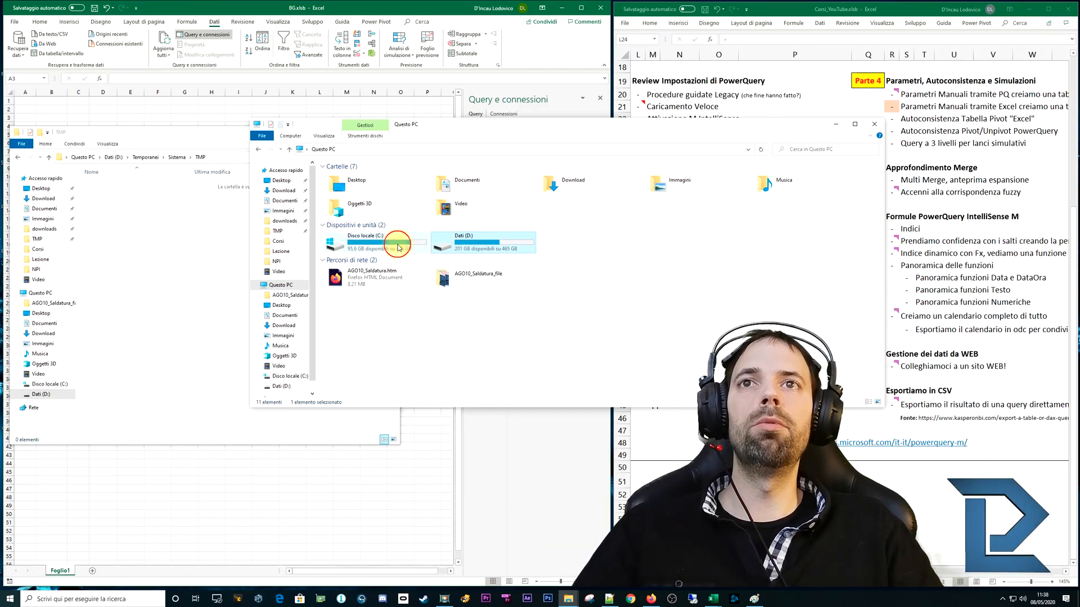
{"action": "left_click", "coordinate": [398, 246]}
{"action": "left_click", "coordinate": [464, 243]}
{"action": "left_click", "coordinate": [488, 326]}
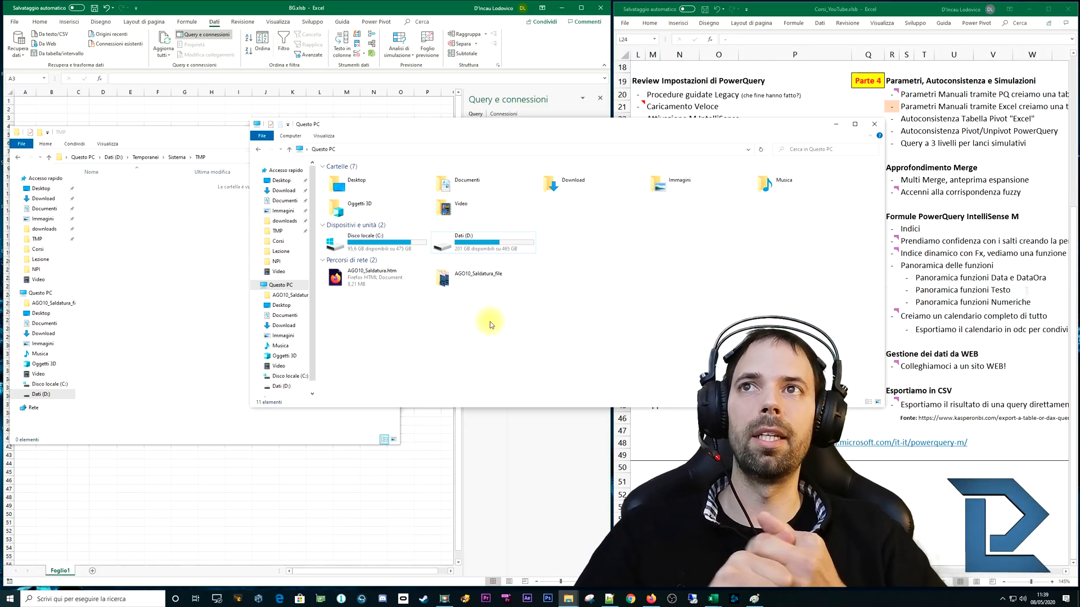
{"action": "left_click", "coordinate": [506, 332]}
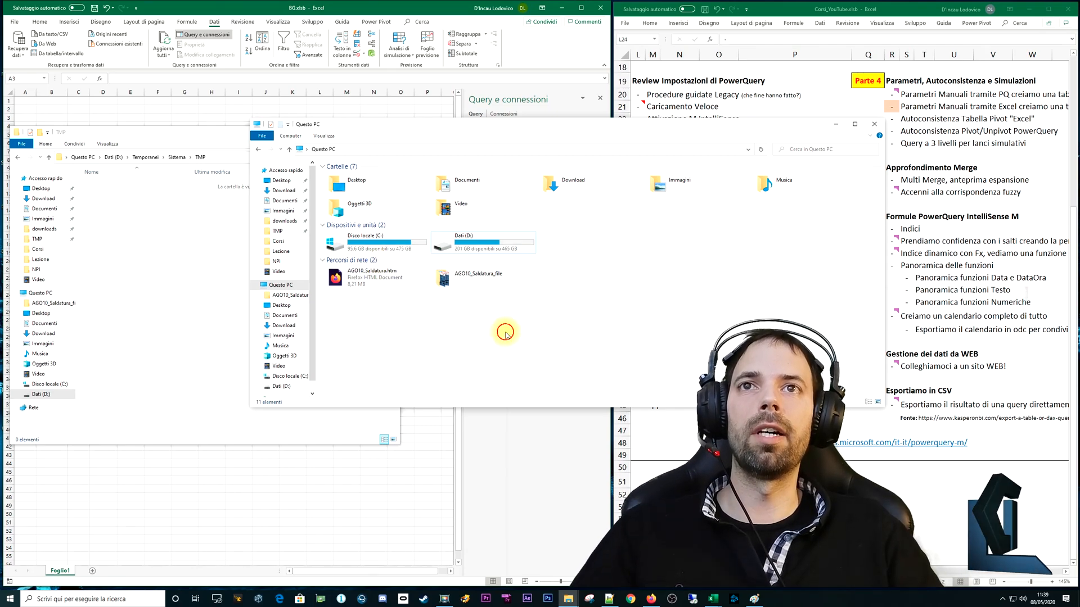
- Minimize the Questo PC window and select cell M24, the data cache topic, in the Corsi_YouTube workbook
{"action": "left_click", "coordinate": [836, 125]}
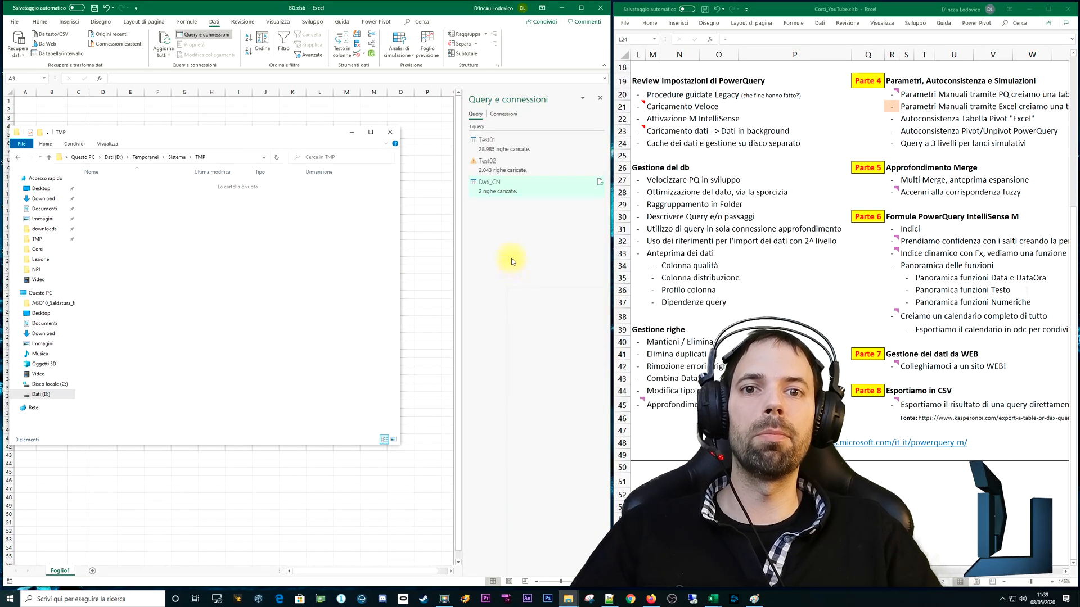
{"action": "left_click", "coordinate": [738, 131]}
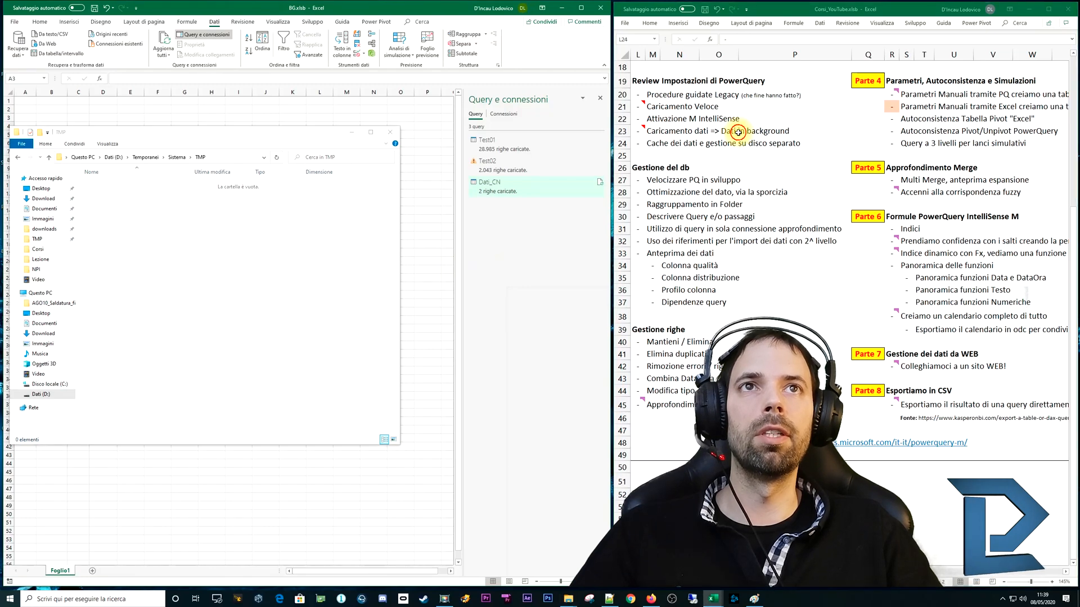
{"action": "left_click", "coordinate": [651, 143]}
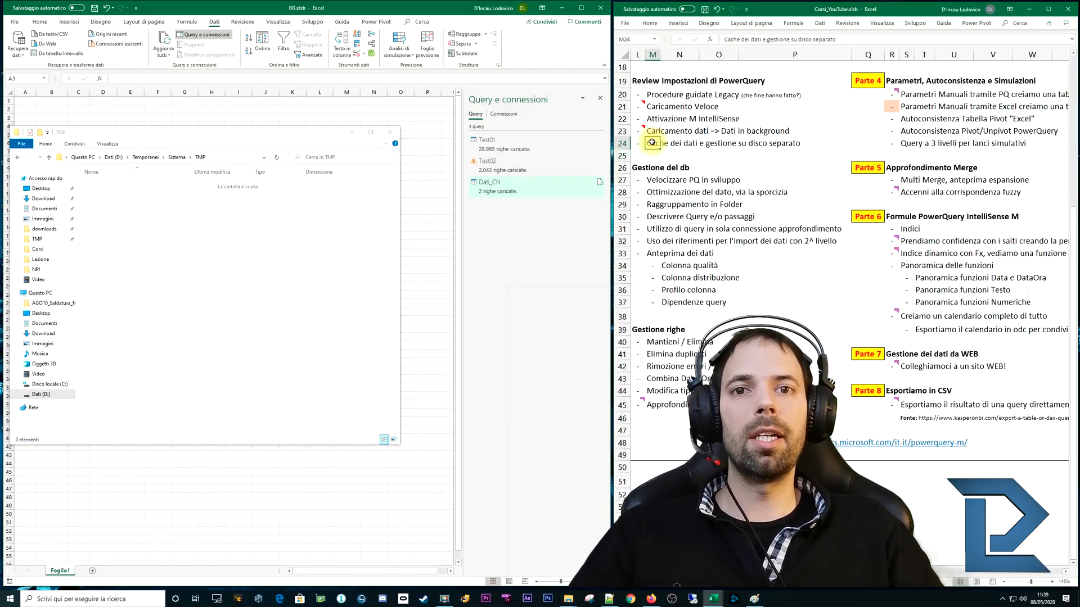